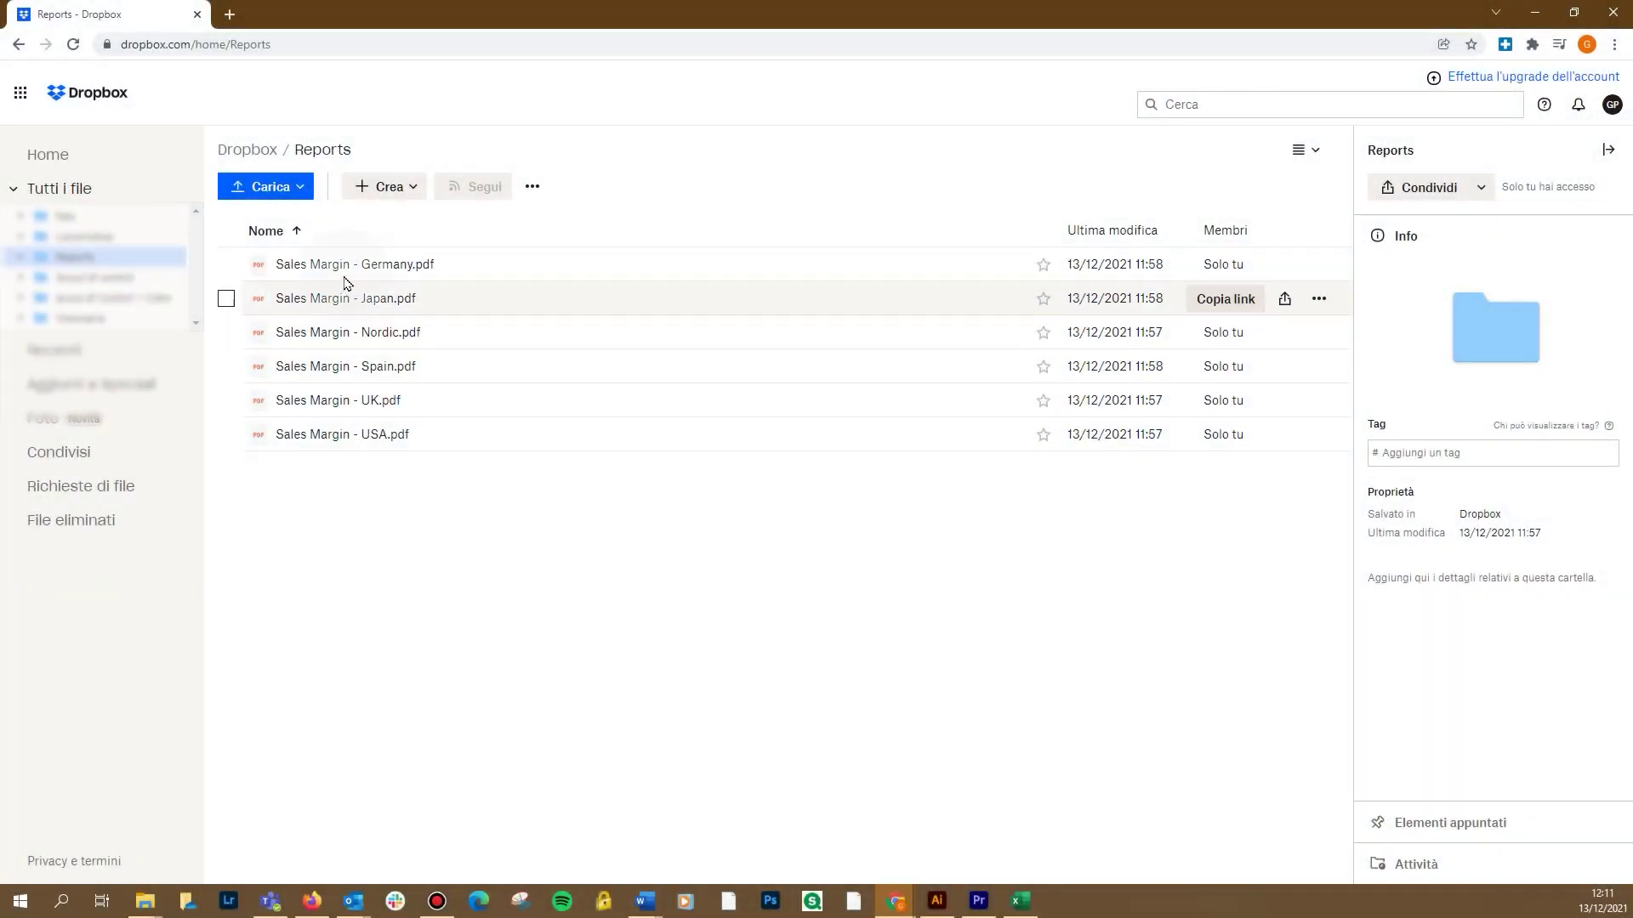
Preview 'Sales Margin - Germany.pdf' from the Dropbox Reports folder
{"action": "left_click", "coordinate": [336, 272]}
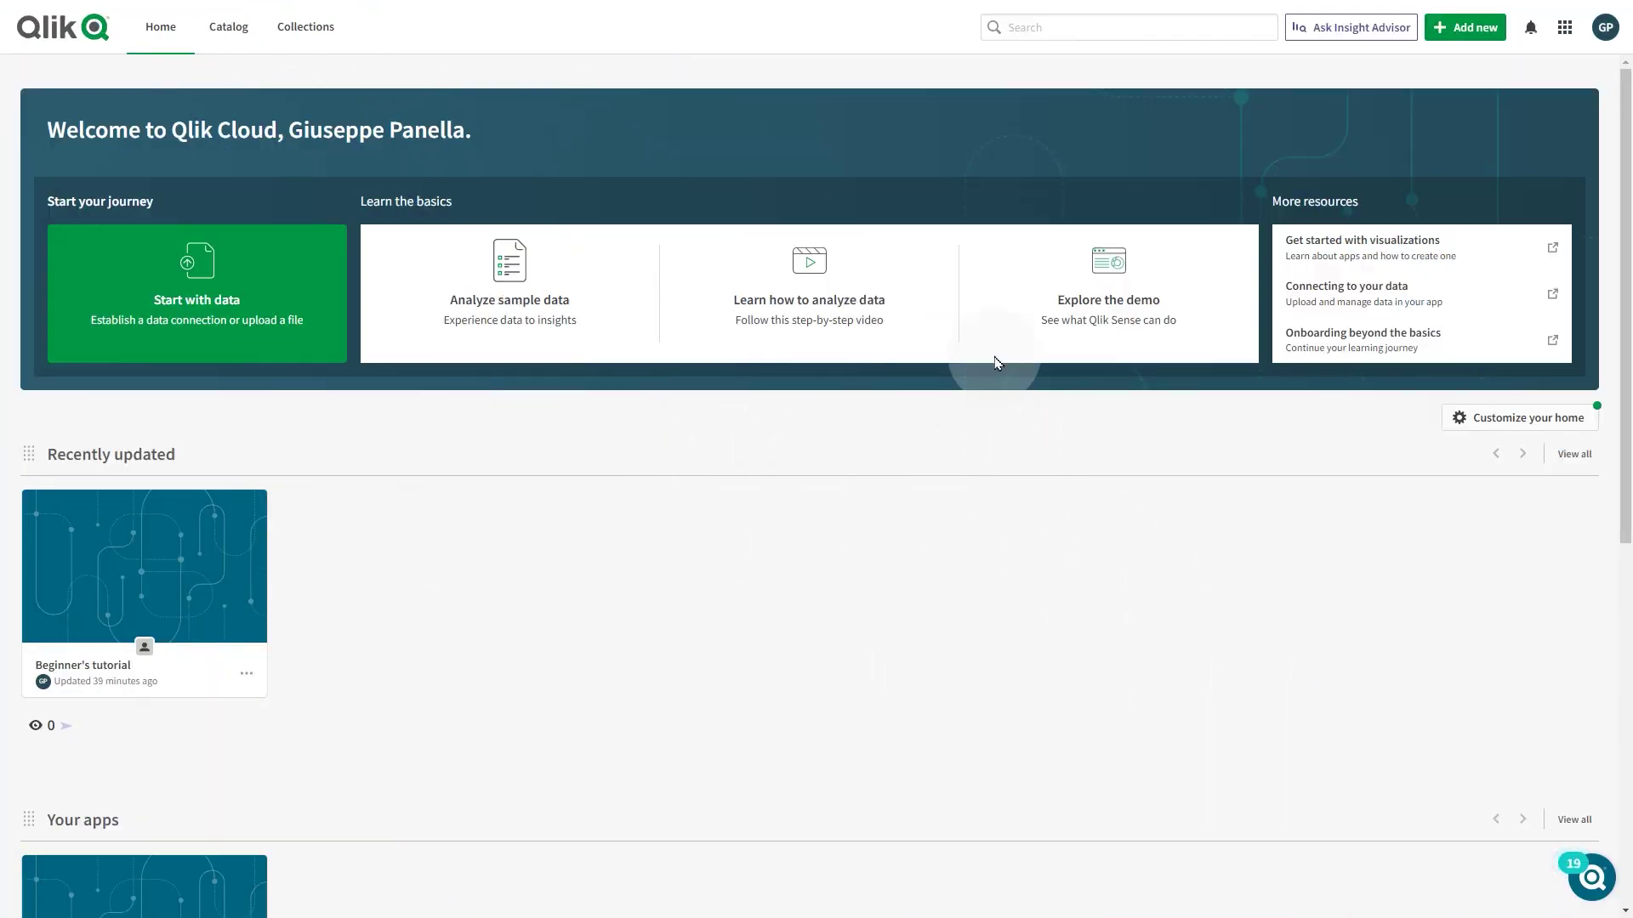
{"action": "mouse_move", "coordinate": [809, 238]}
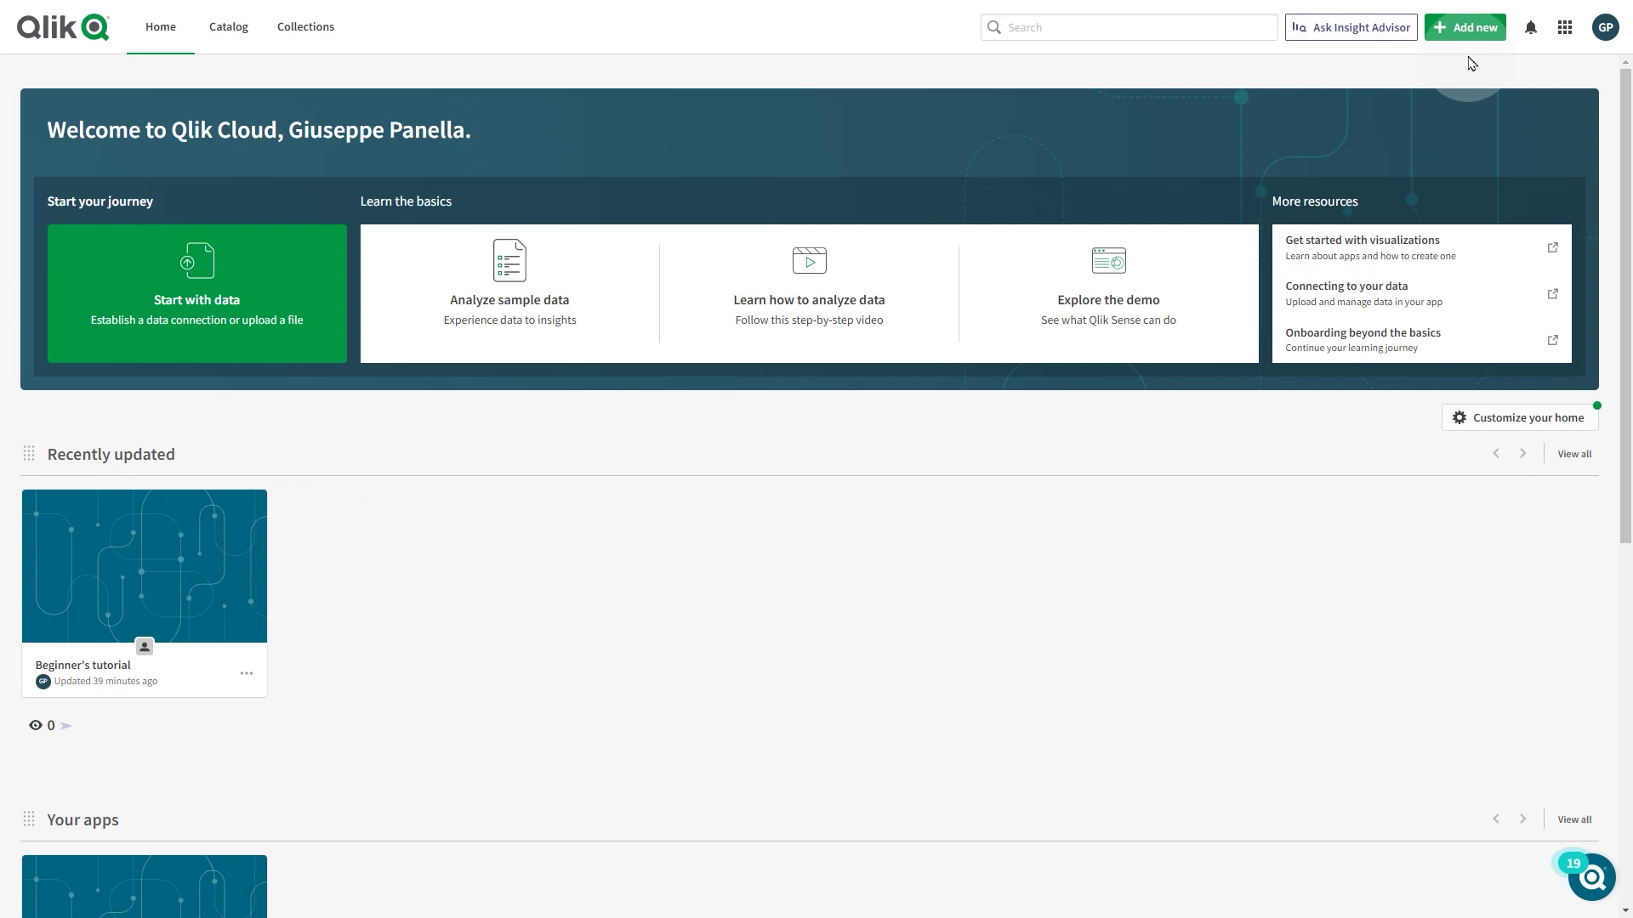
Create a blank automation named 'Cycled report per region' and save it
{"action": "left_click", "coordinate": [1469, 31]}
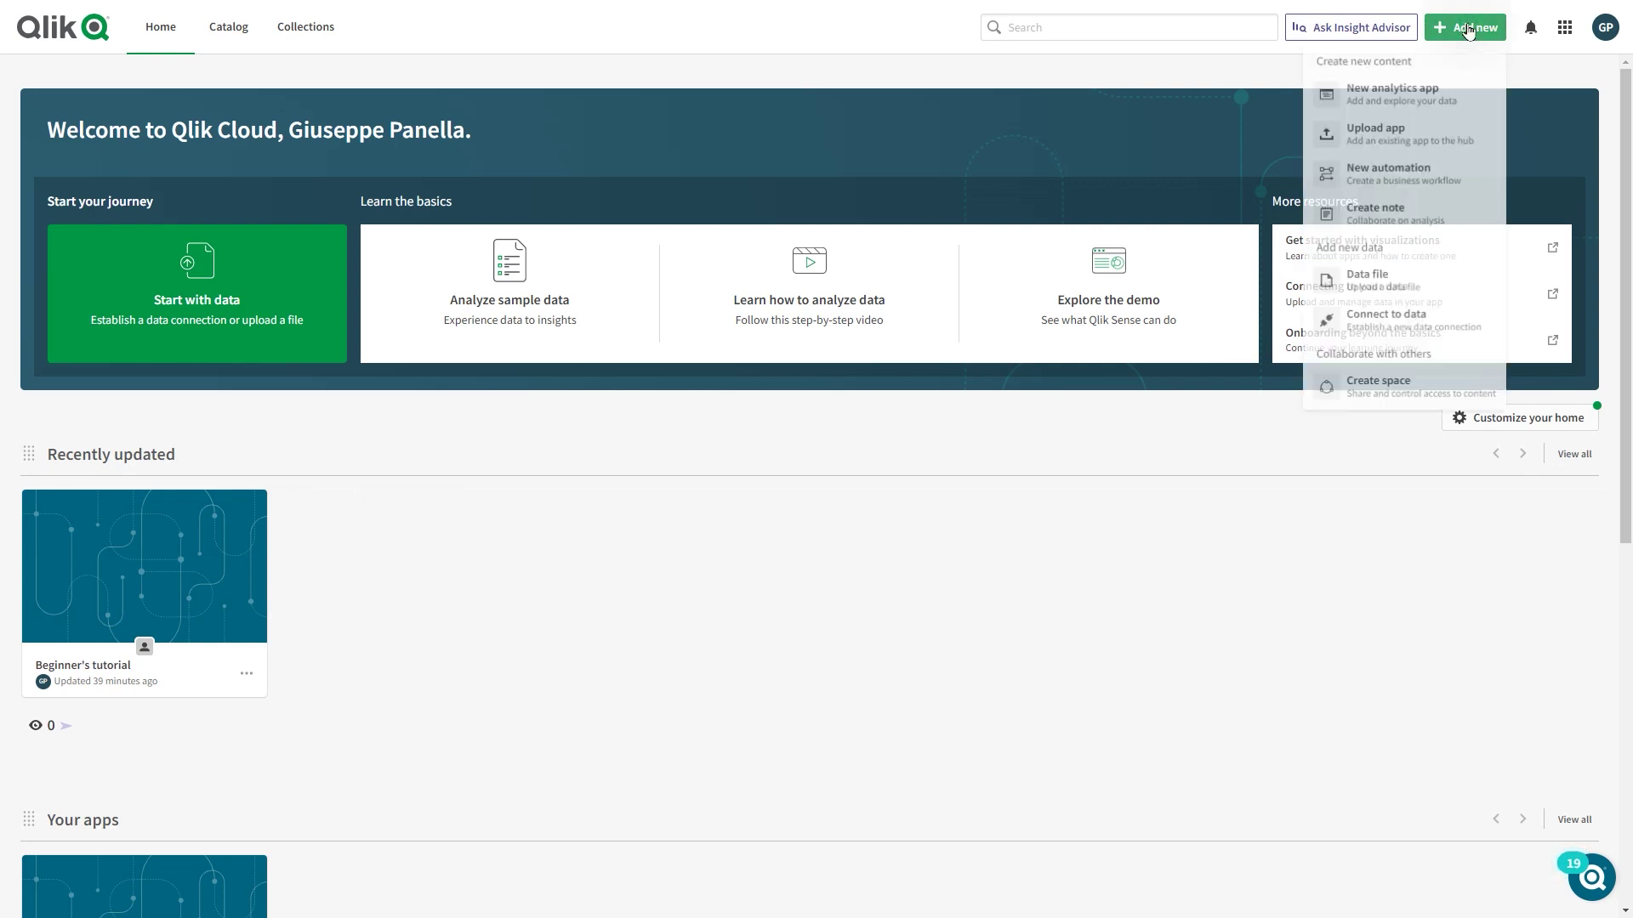
{"action": "left_click", "coordinate": [1396, 179]}
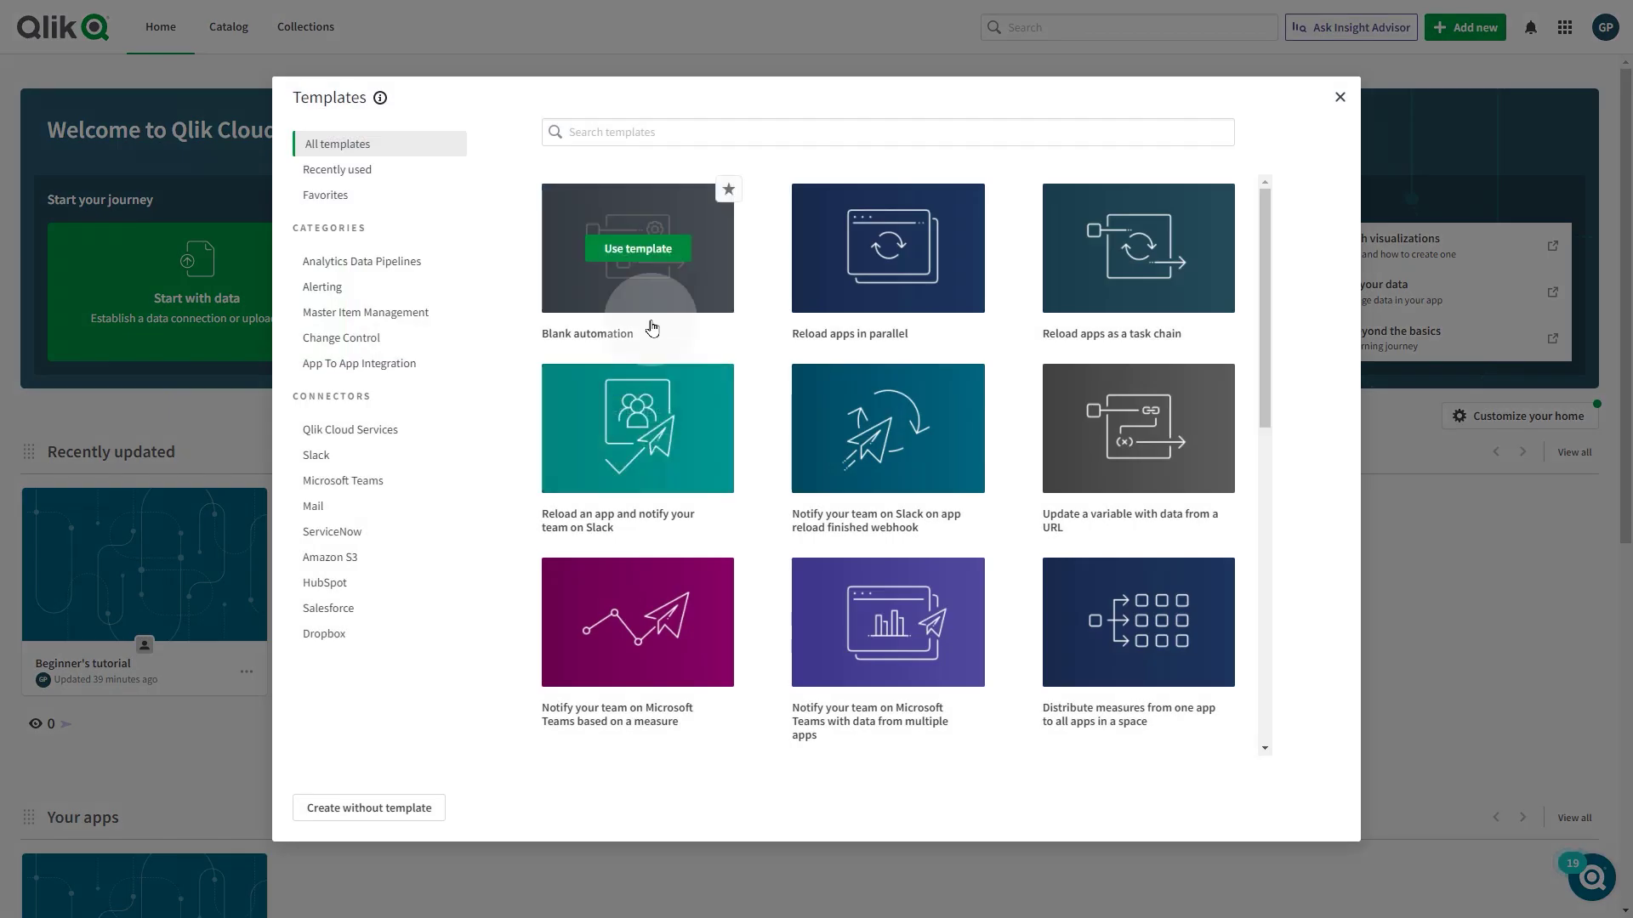
{"action": "left_click", "coordinate": [634, 252]}
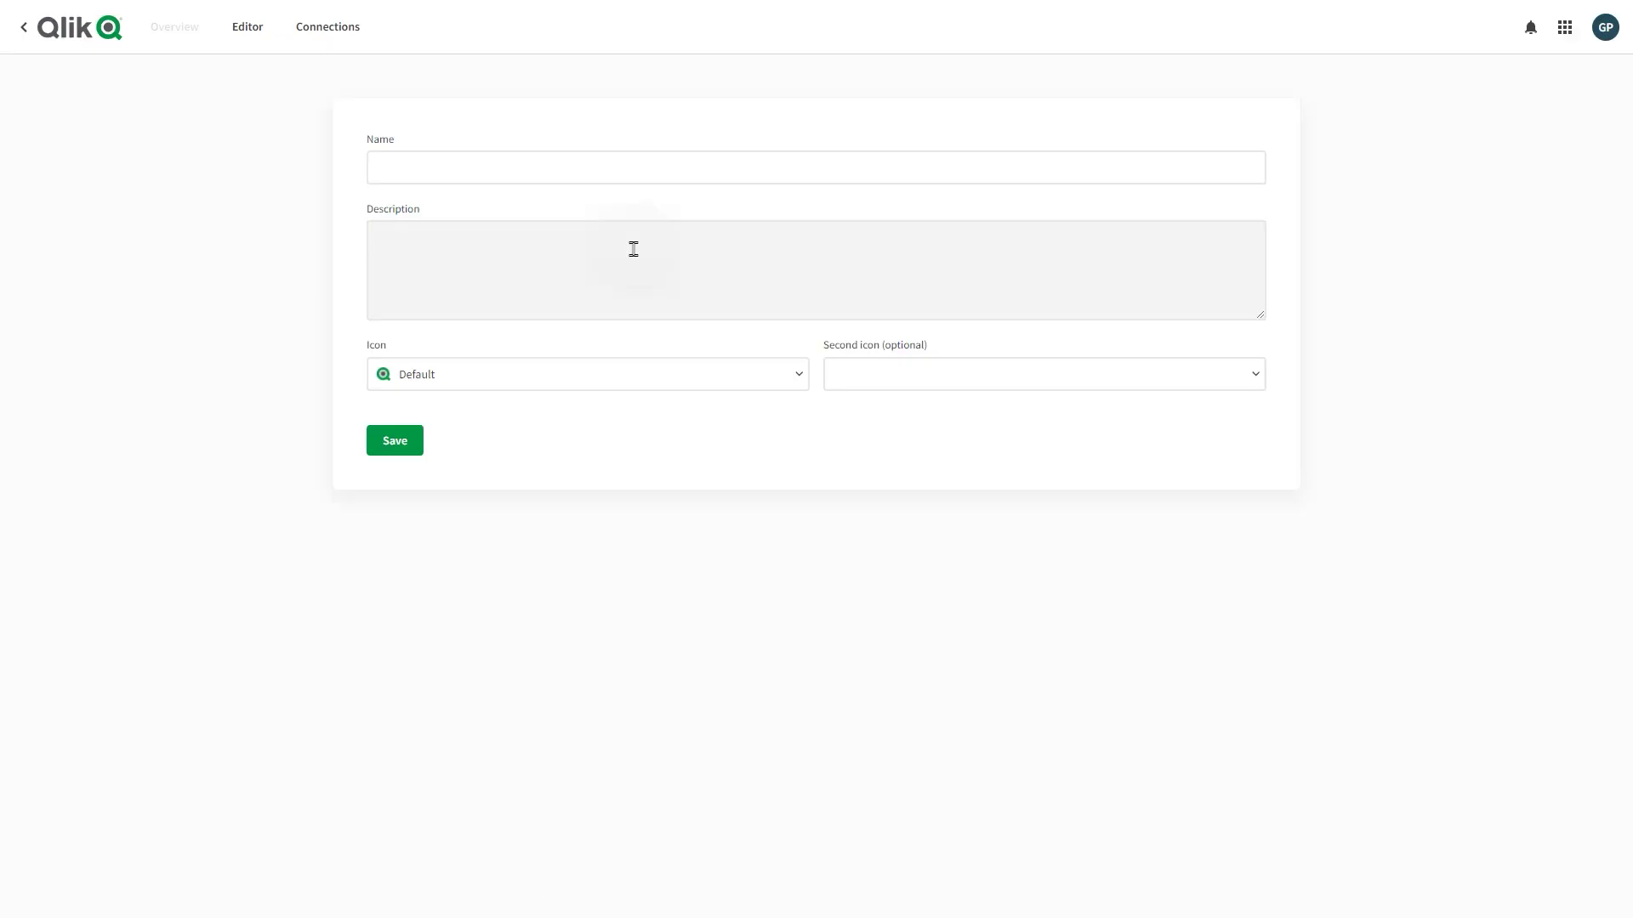
{"action": "left_click", "coordinate": [560, 173]}
{"action": "type", "text": "Cycled report per region"}
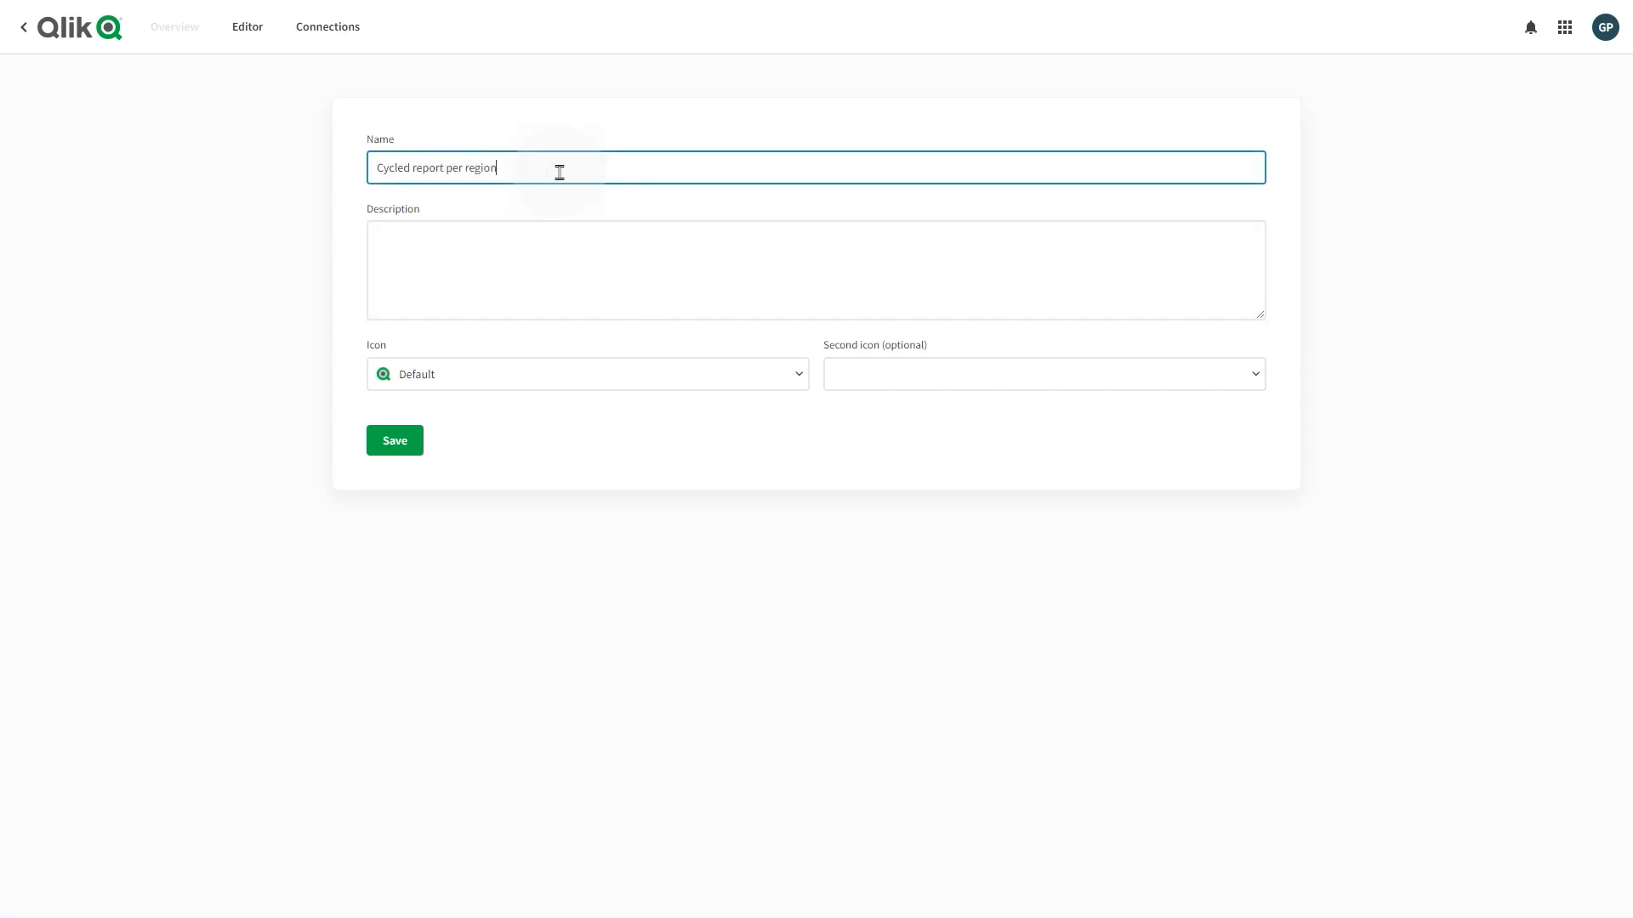
{"action": "left_click", "coordinate": [398, 442]}
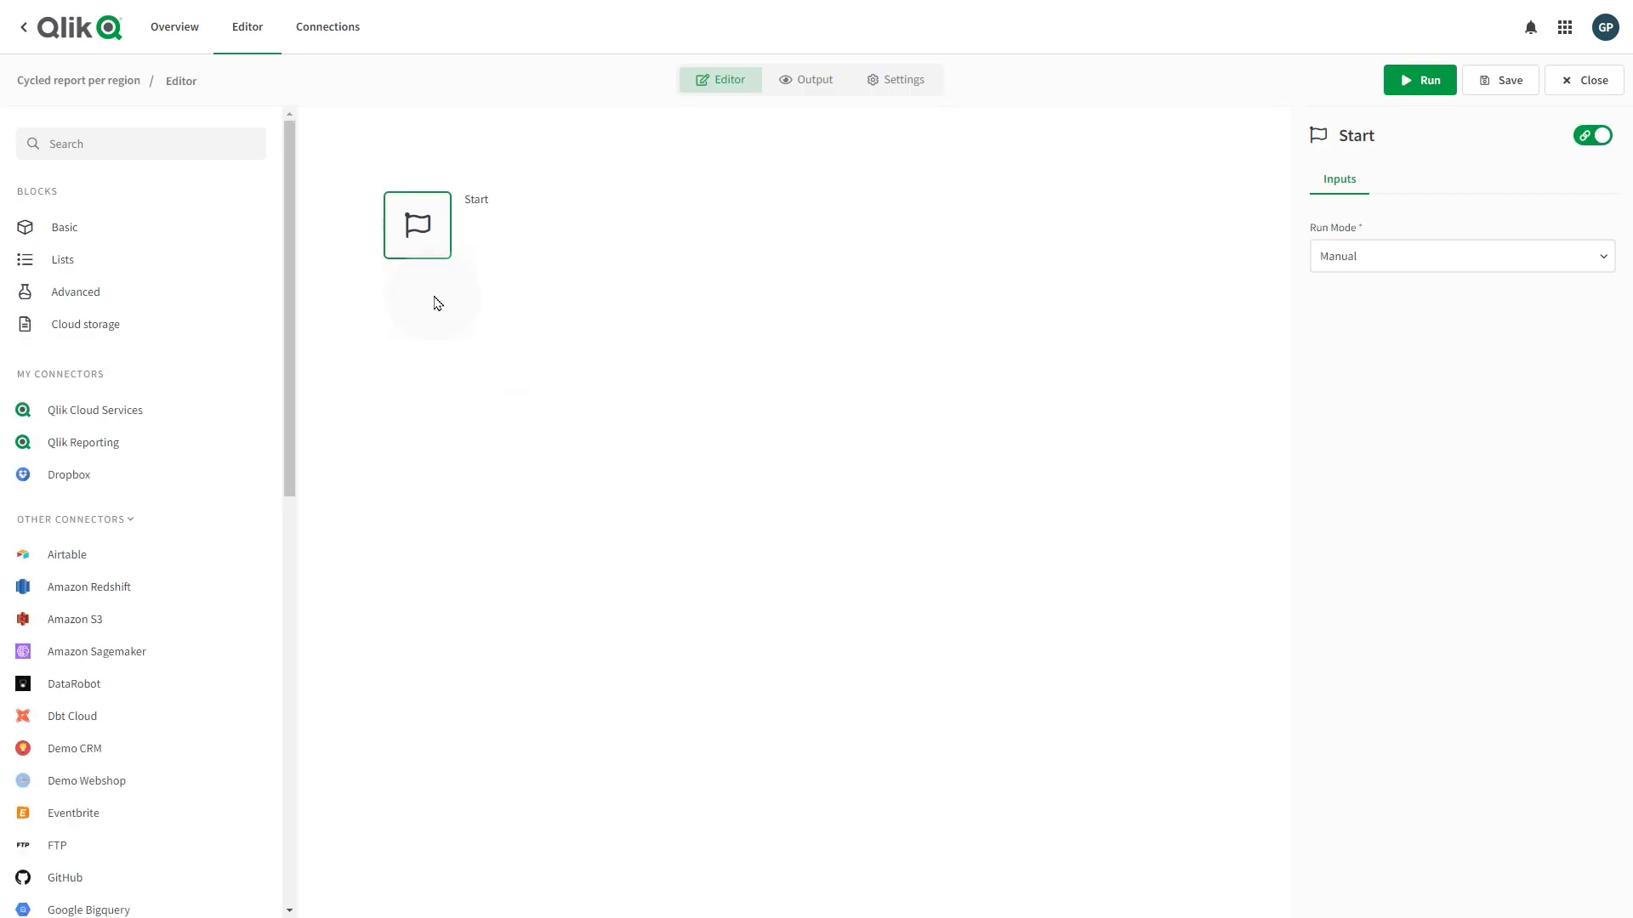
Add a Qlik Cloud Services List Values Of Field block below Start
{"action": "left_click", "coordinate": [99, 411]}
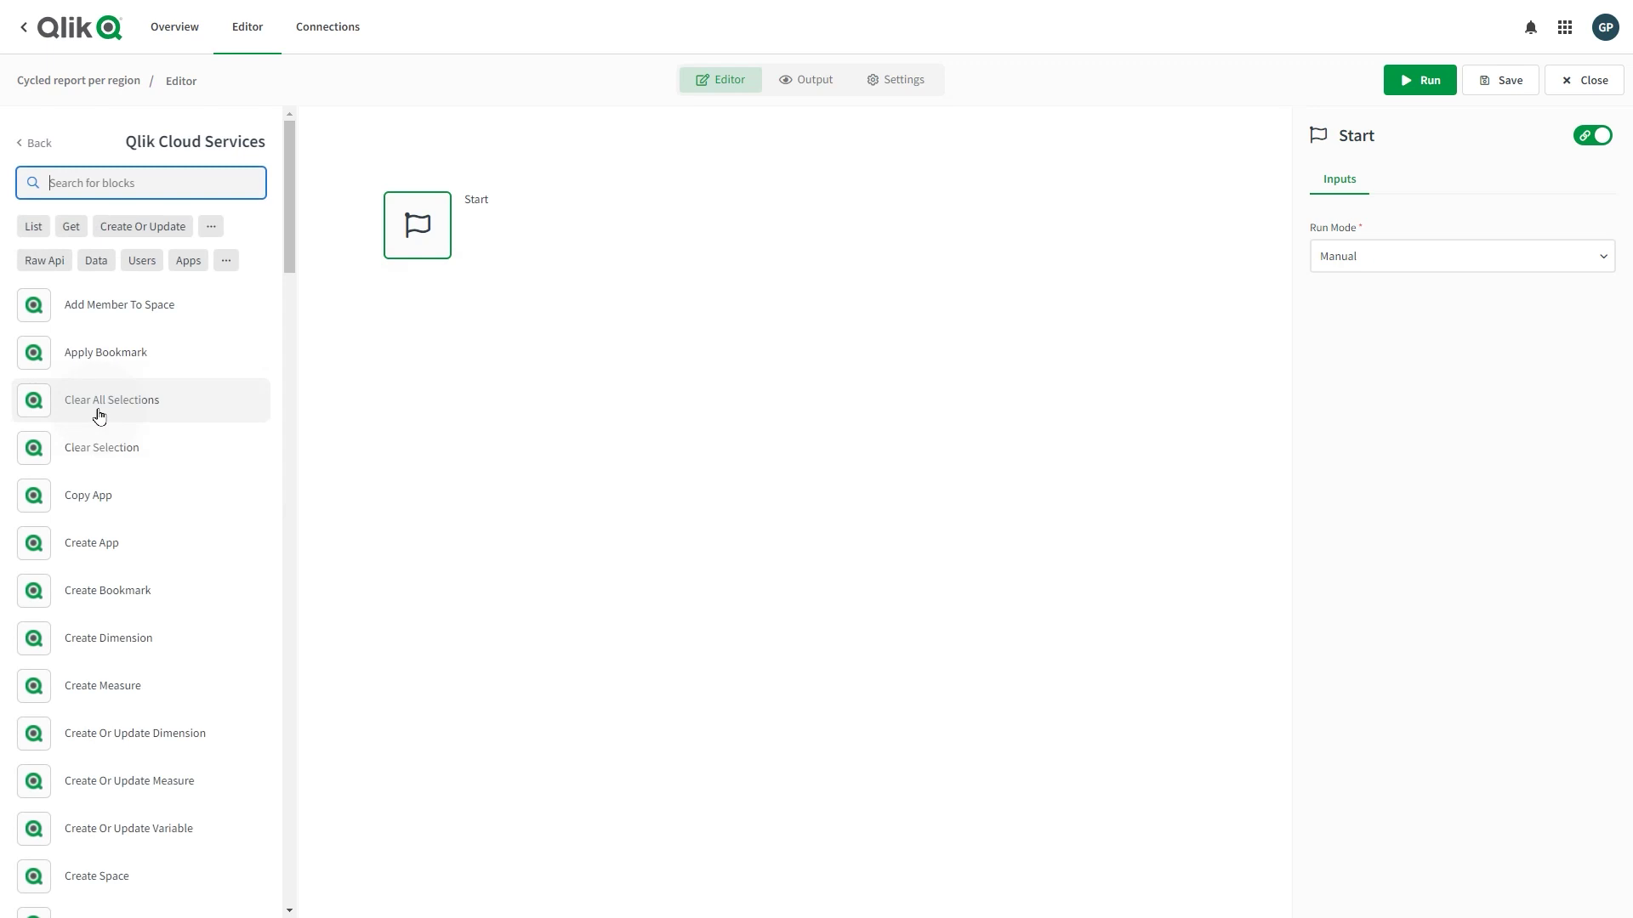
{"action": "type", "text": "lis"}
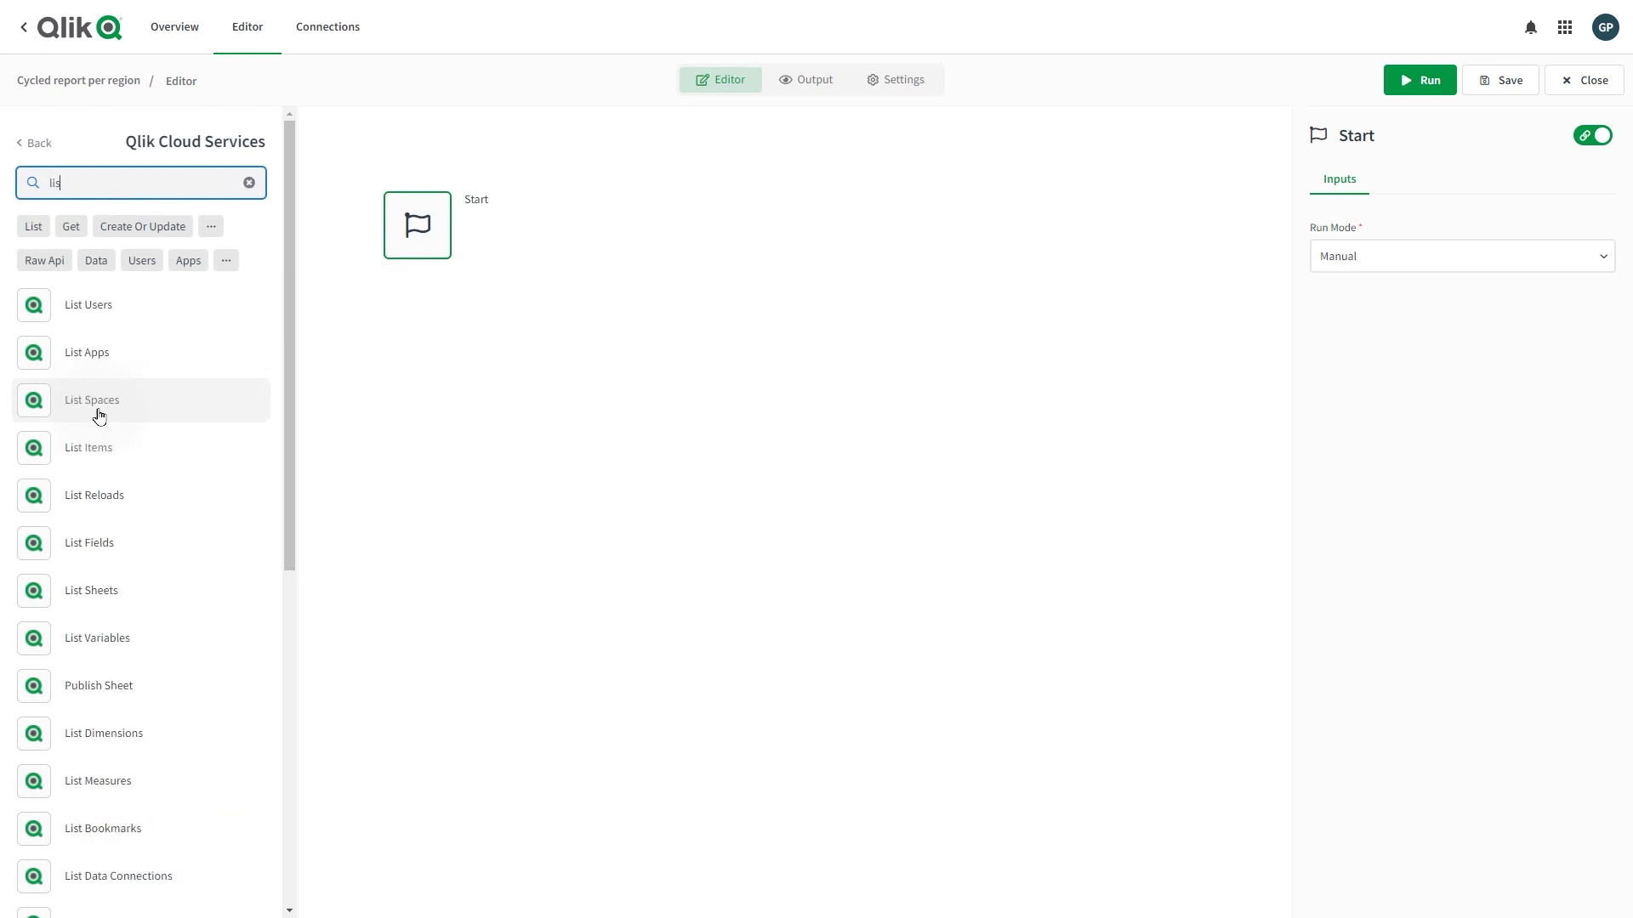
{"action": "type", "text": "t va"}
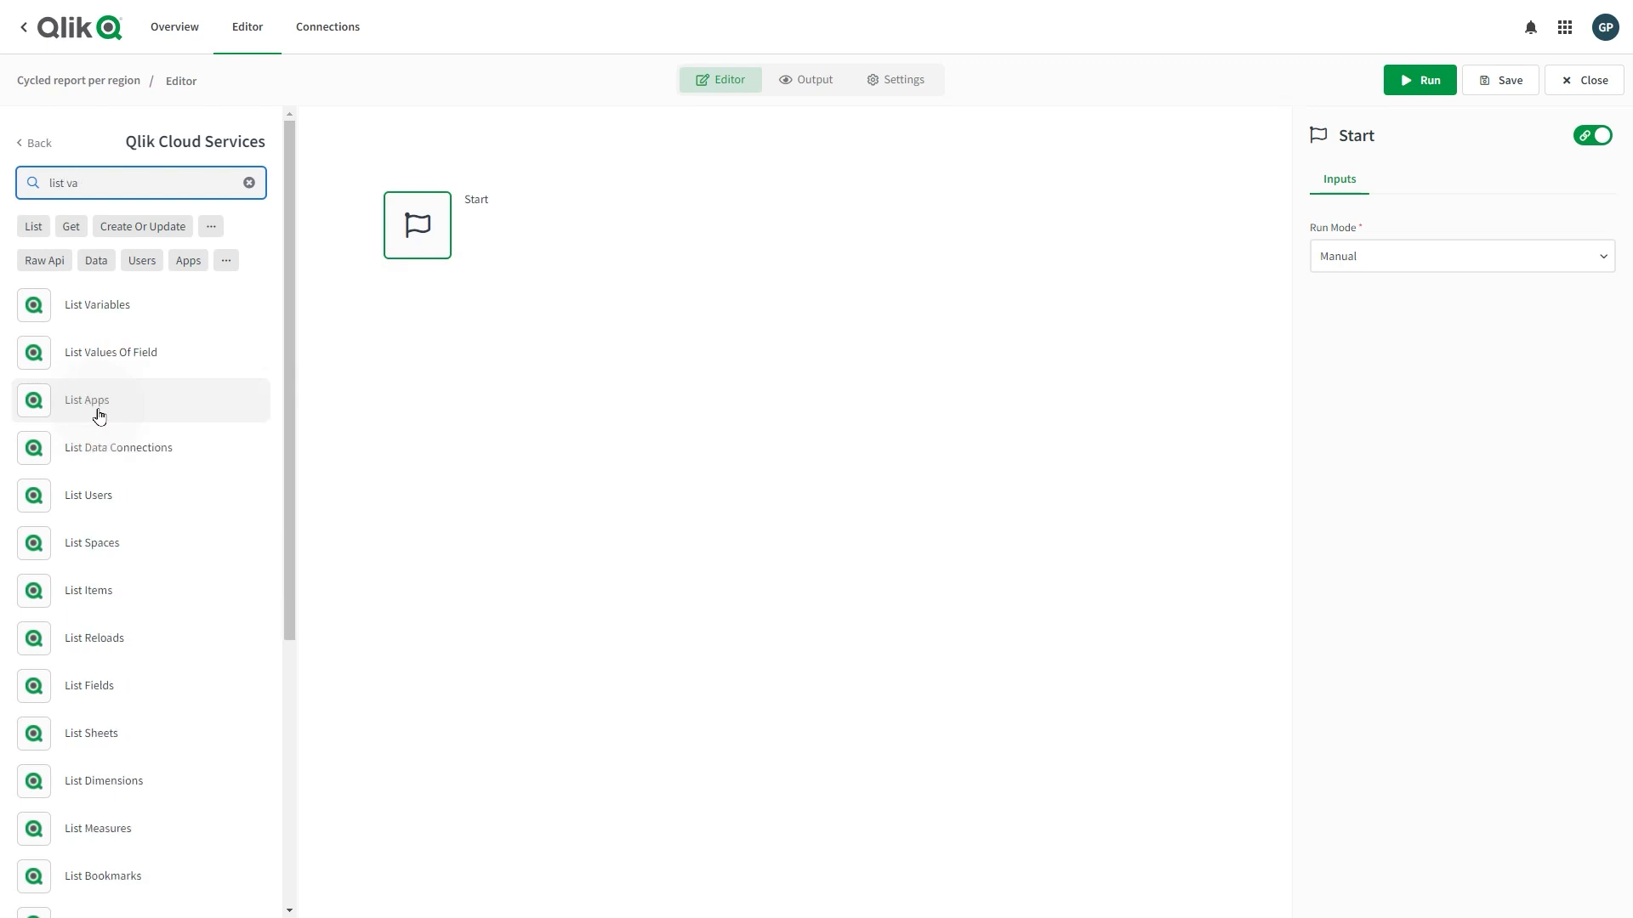
{"action": "left_click_drag", "start_coordinate": [86, 361], "coordinate": [404, 295]}
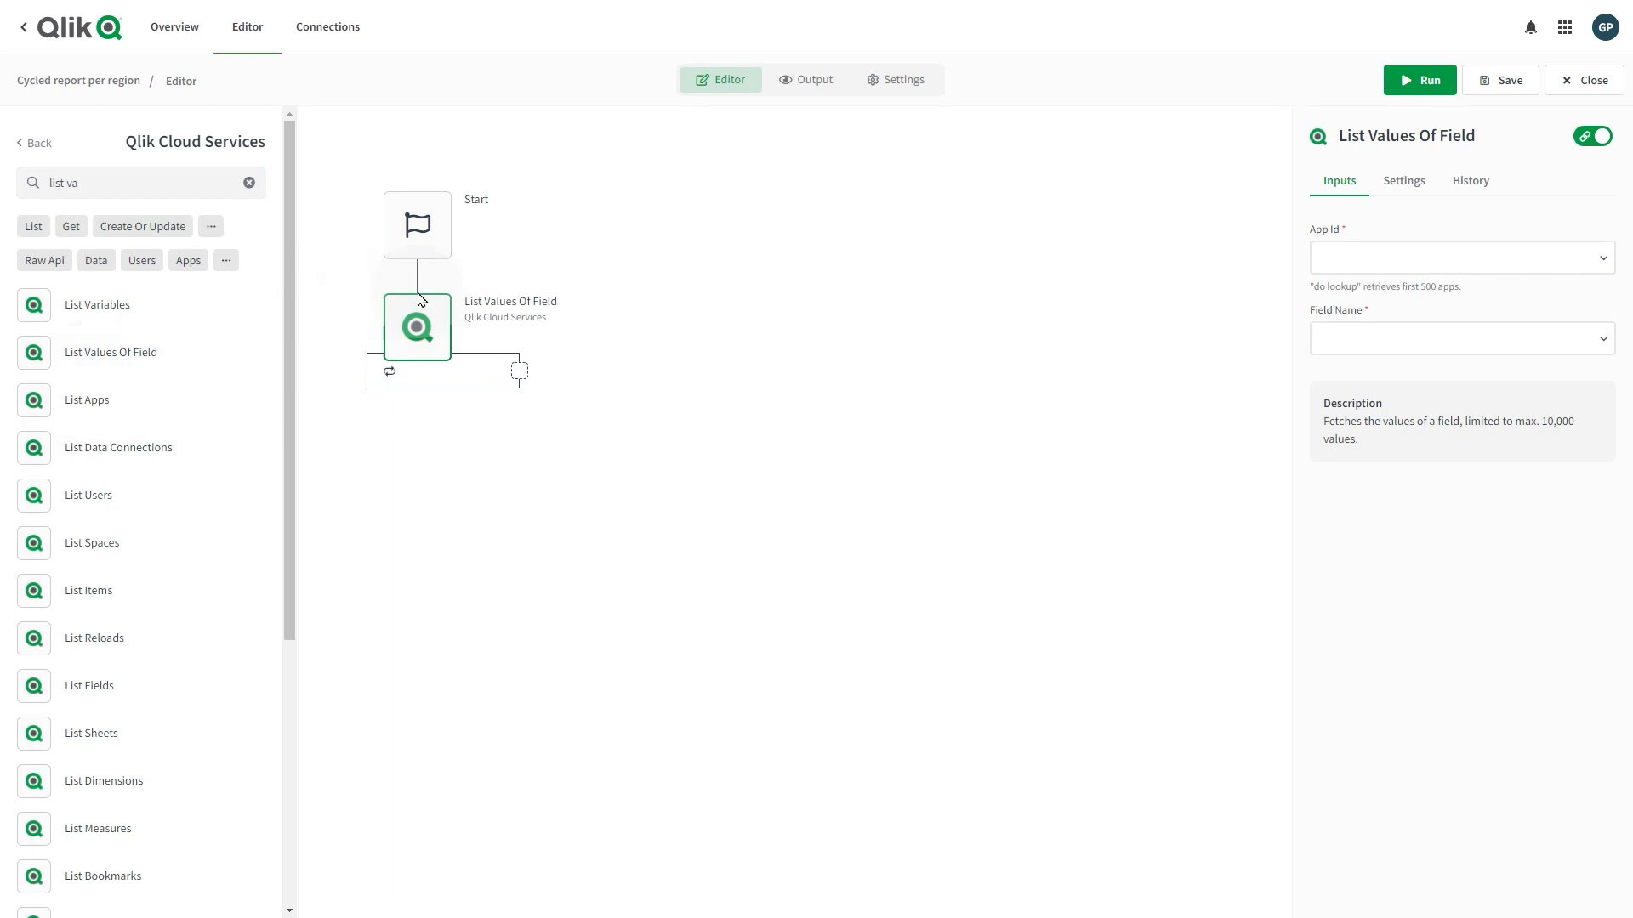
Point the block at the Beginner's tutorial app and its Region field
{"action": "left_click", "coordinate": [1336, 259]}
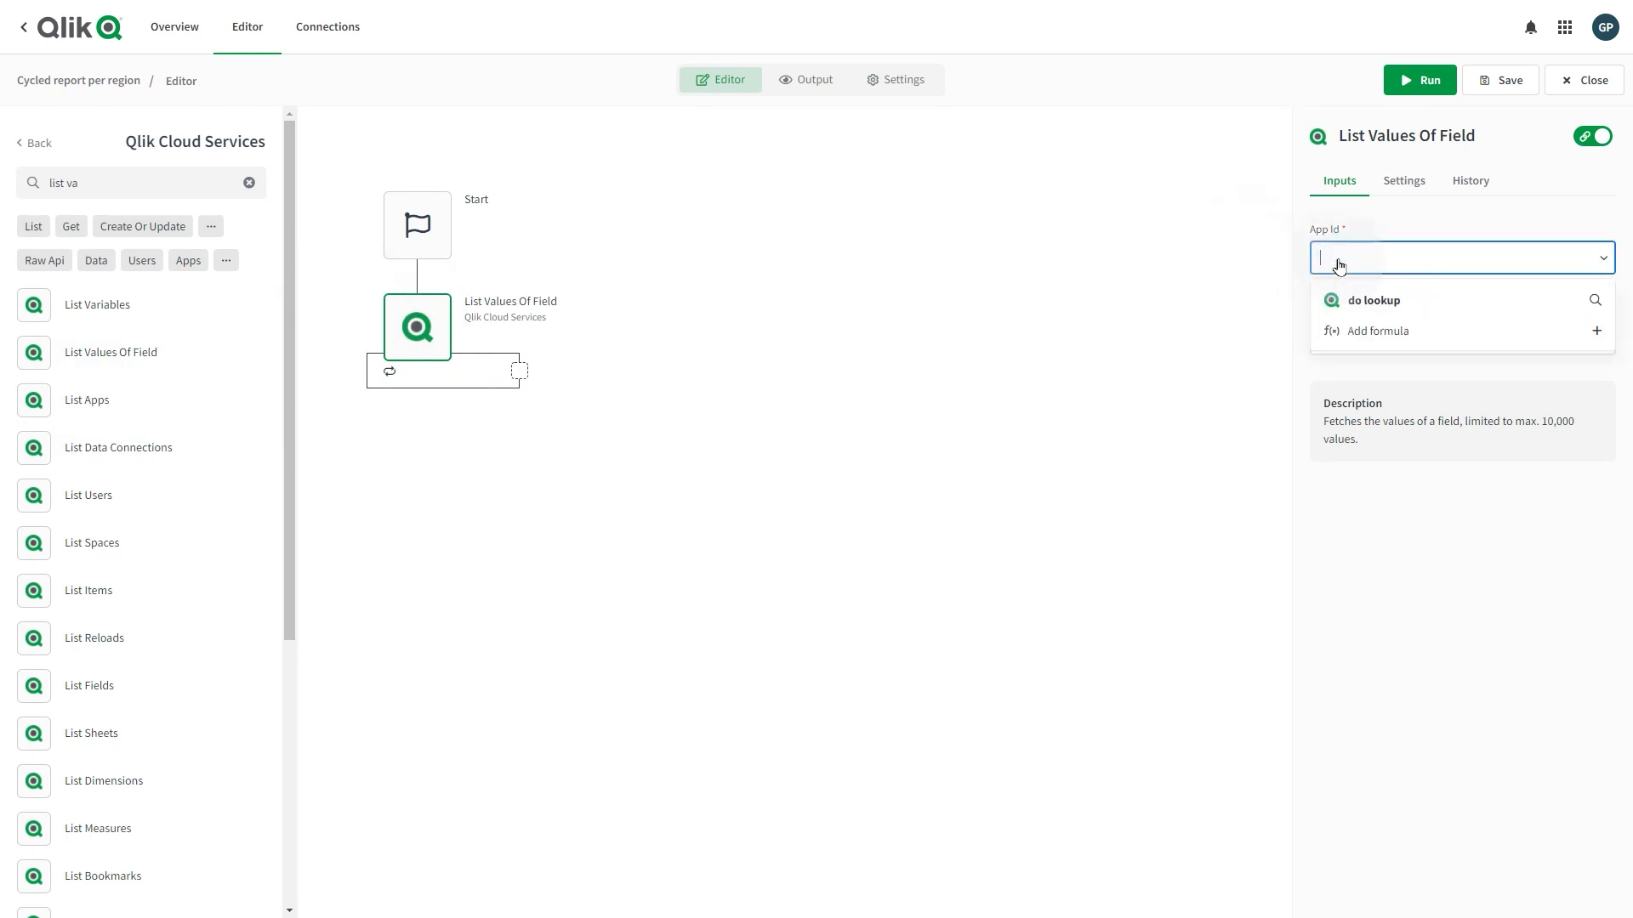
{"action": "left_click", "coordinate": [1353, 300]}
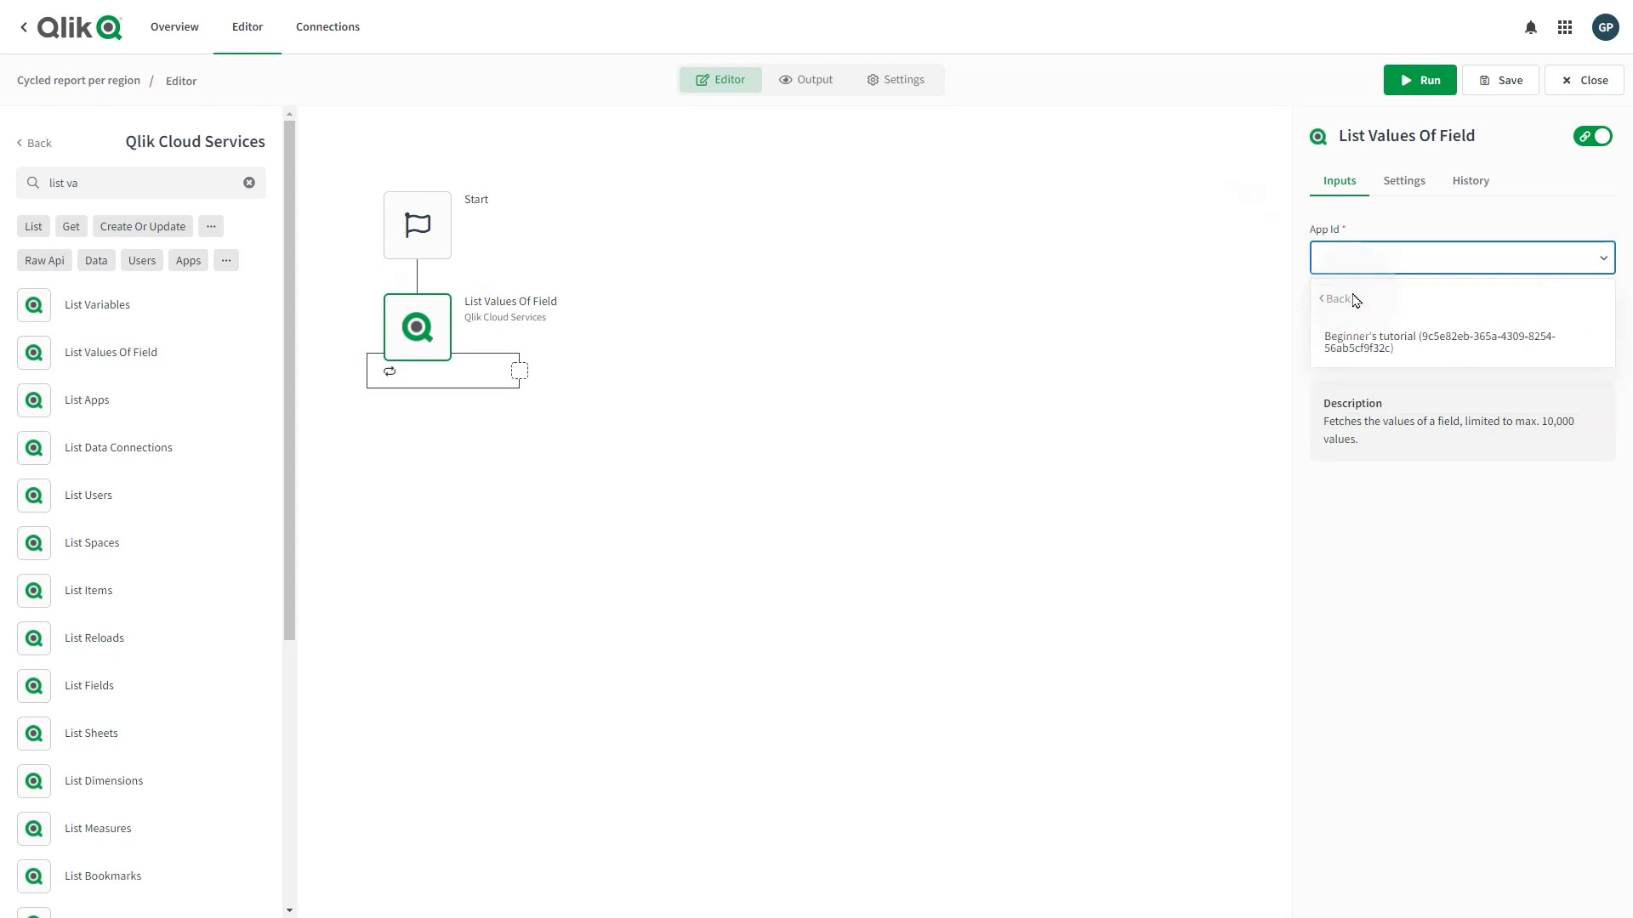
{"action": "left_click", "coordinate": [1358, 341]}
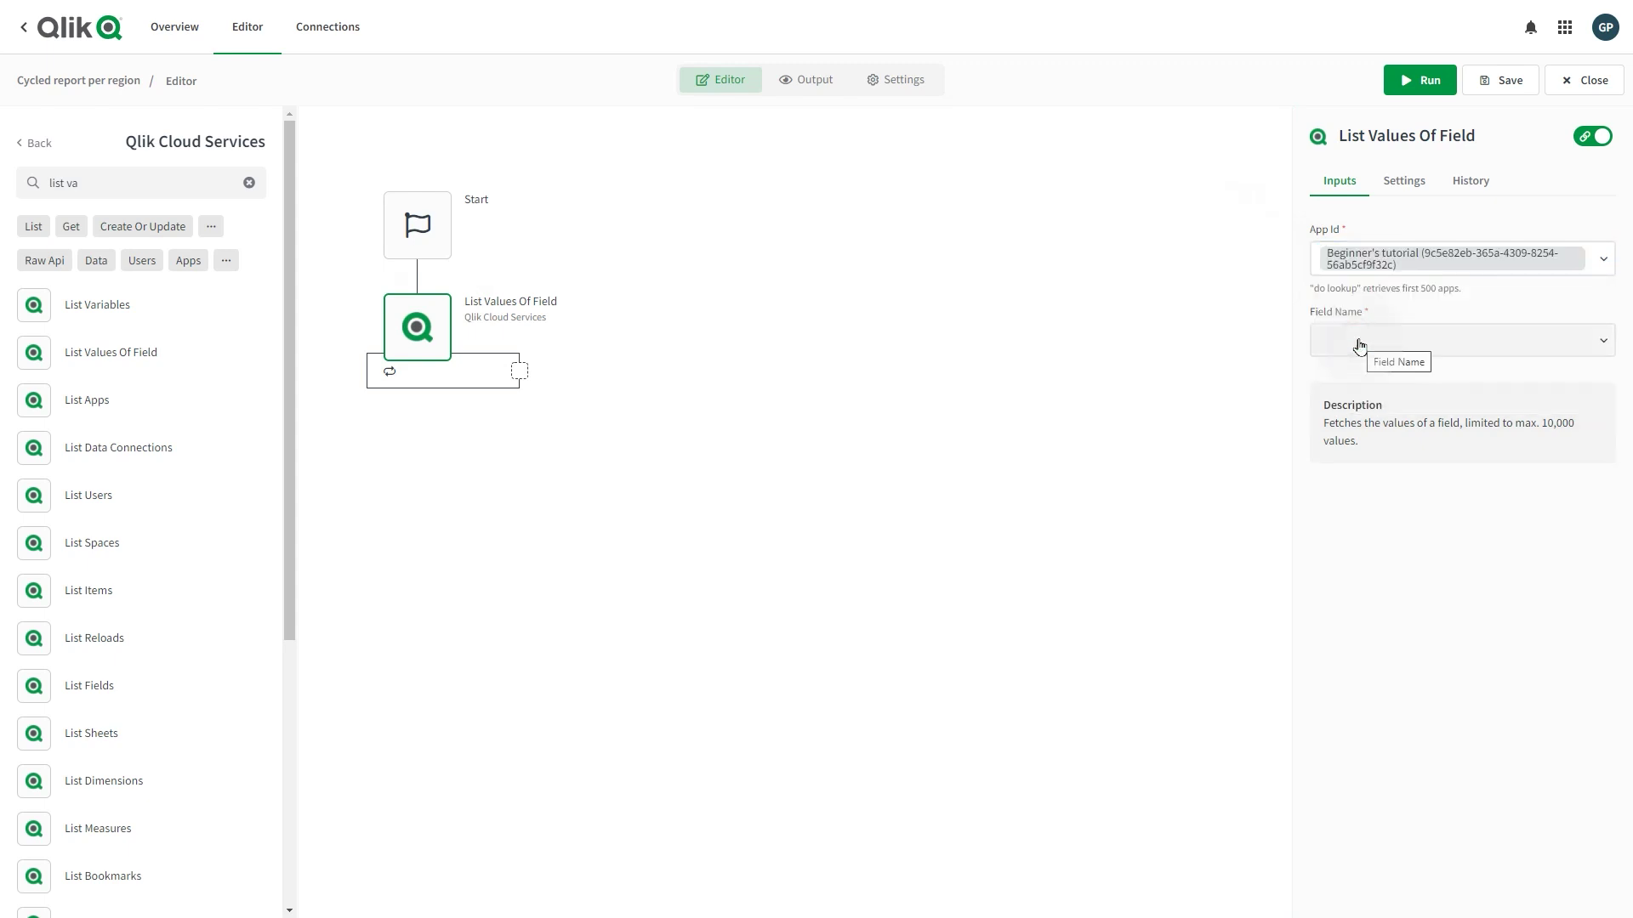
{"action": "left_click", "coordinate": [1358, 345]}
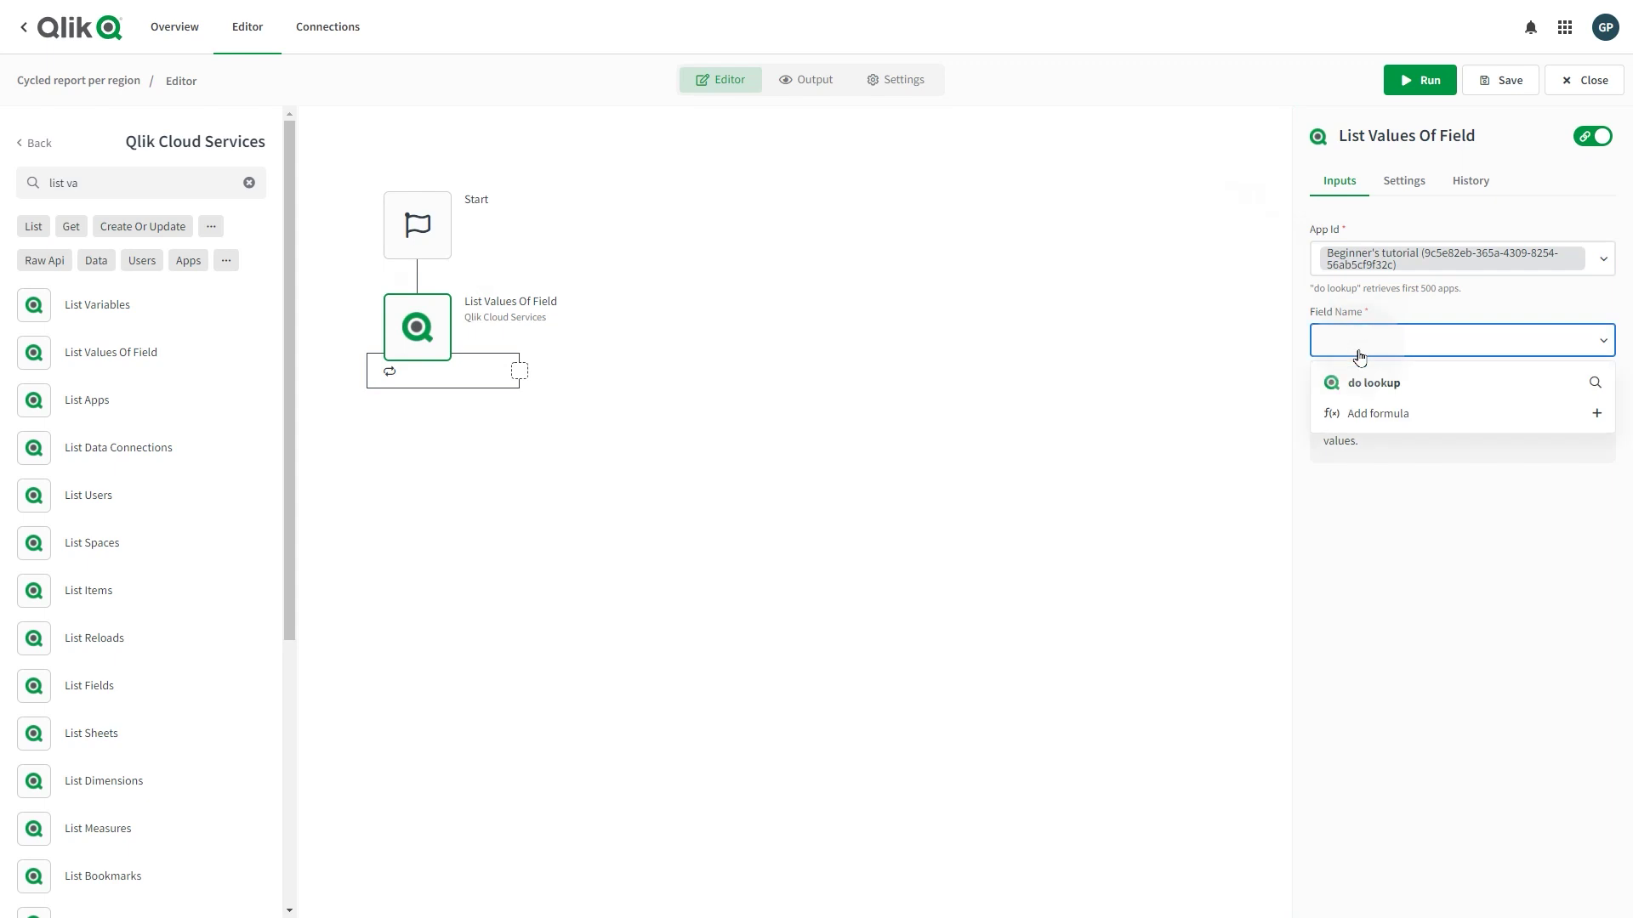
{"action": "left_click", "coordinate": [1361, 383]}
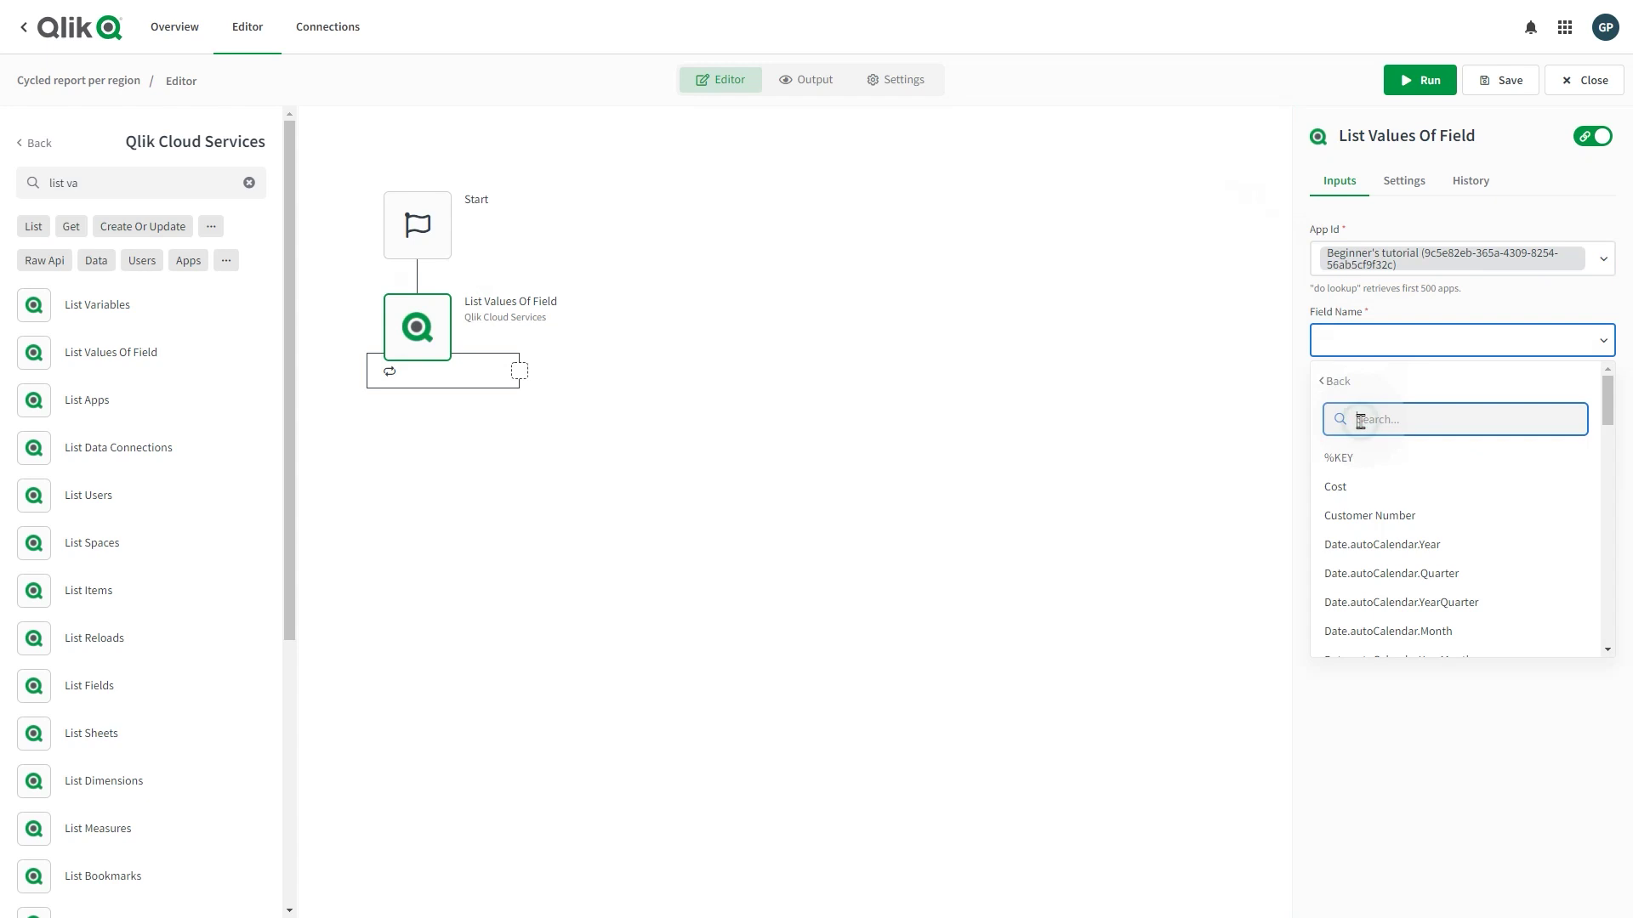
{"action": "type", "text": "region"}
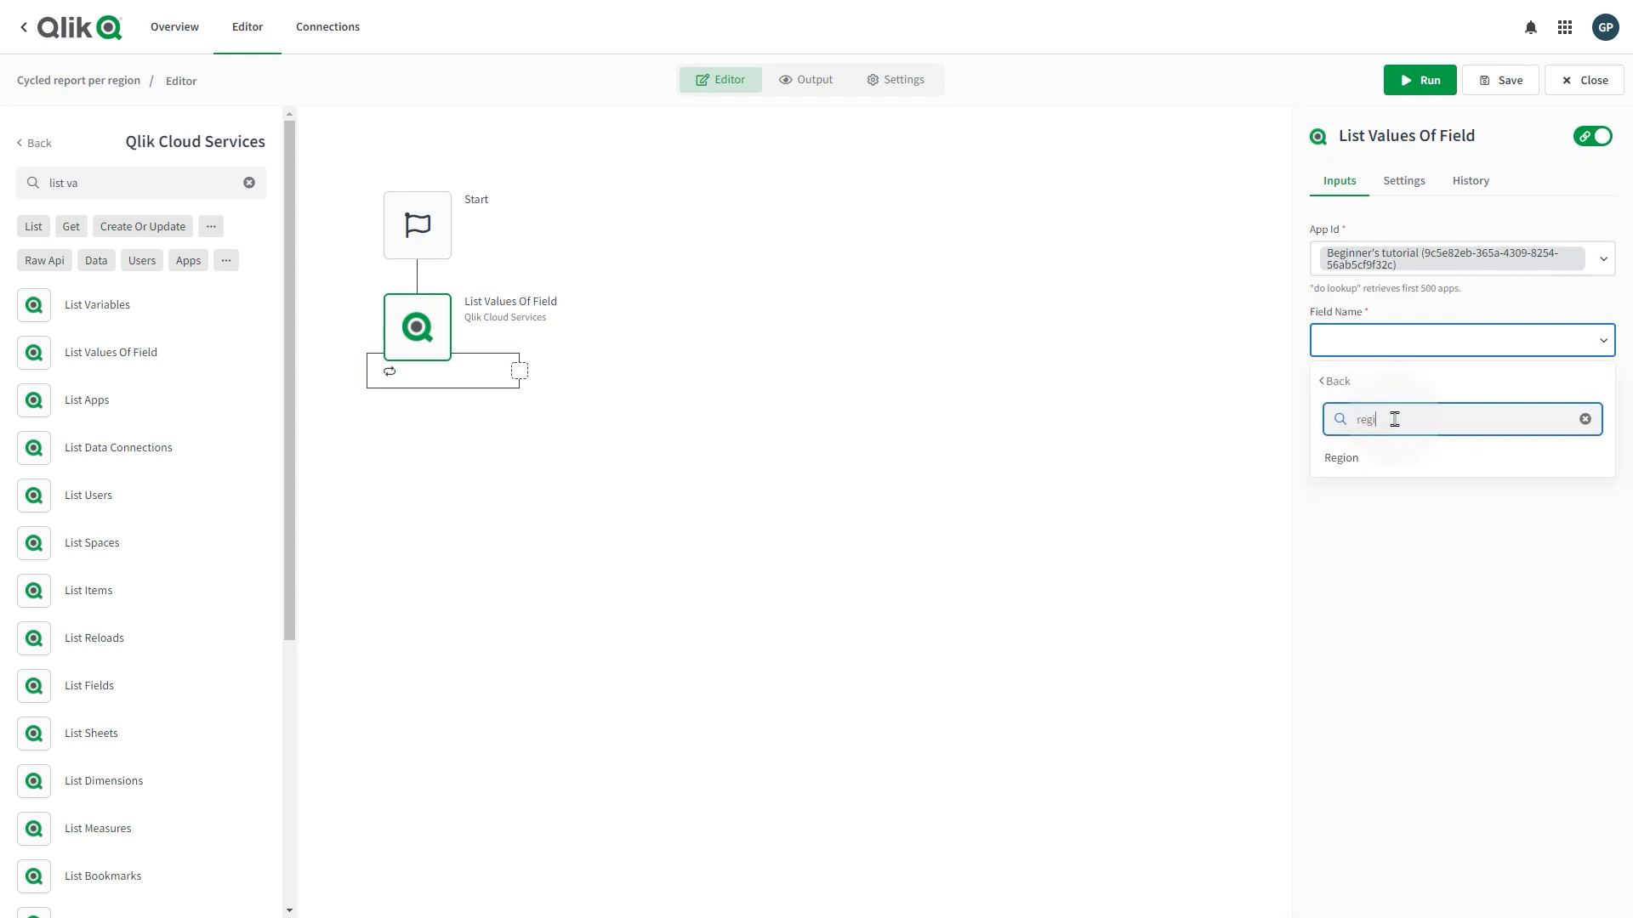
{"action": "left_click", "coordinate": [1367, 466]}
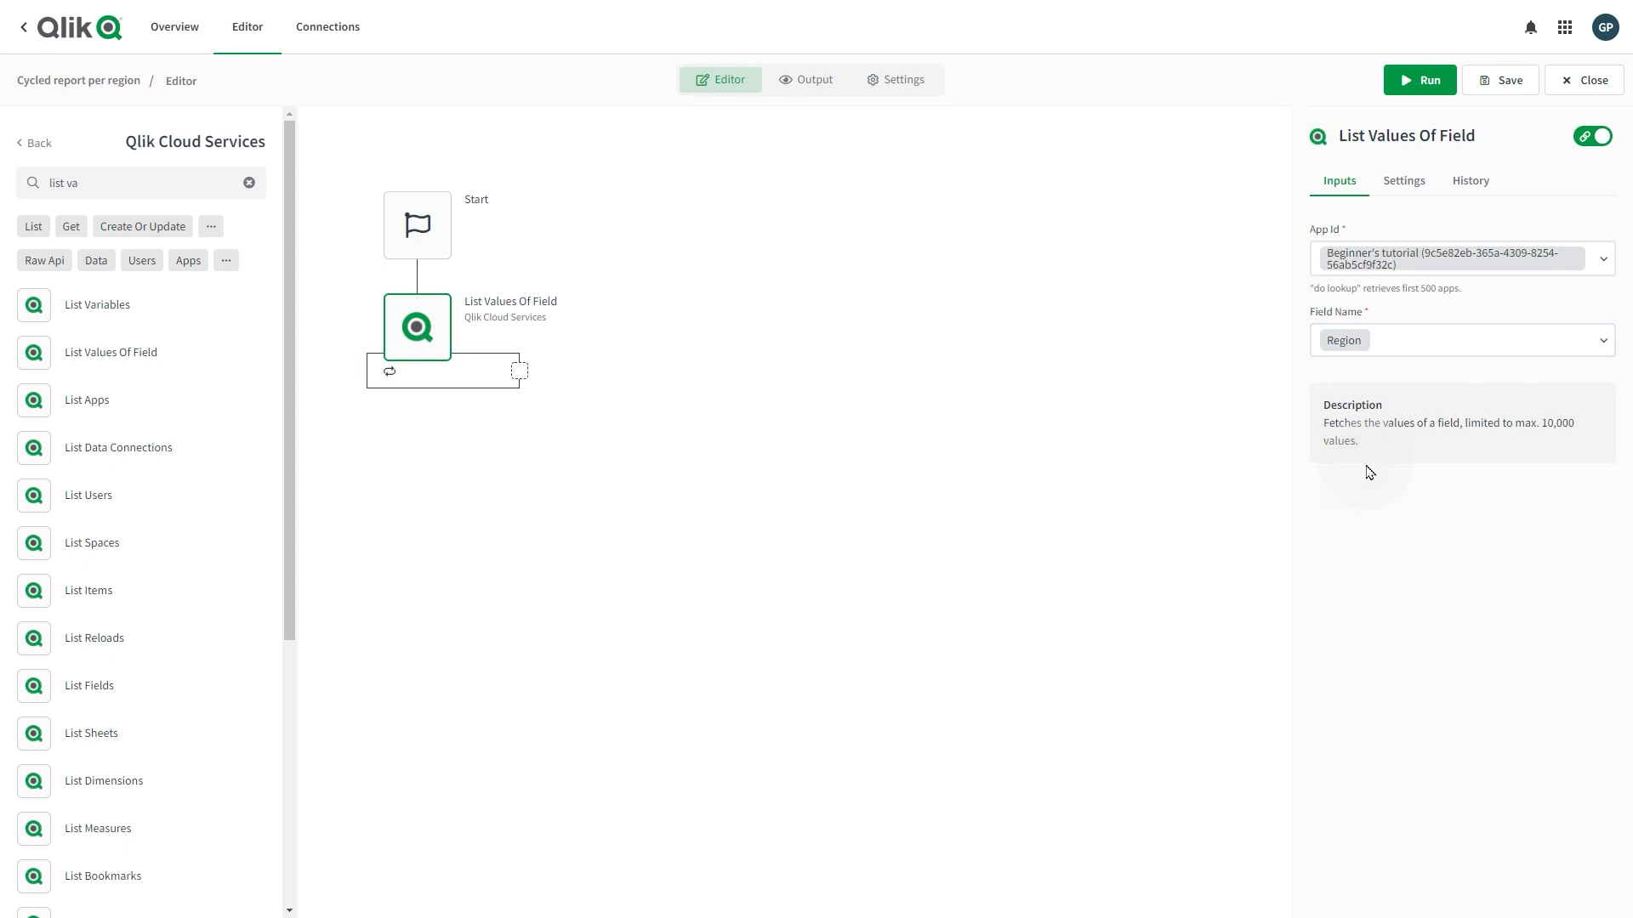
{"action": "left_click", "coordinate": [38, 143]}
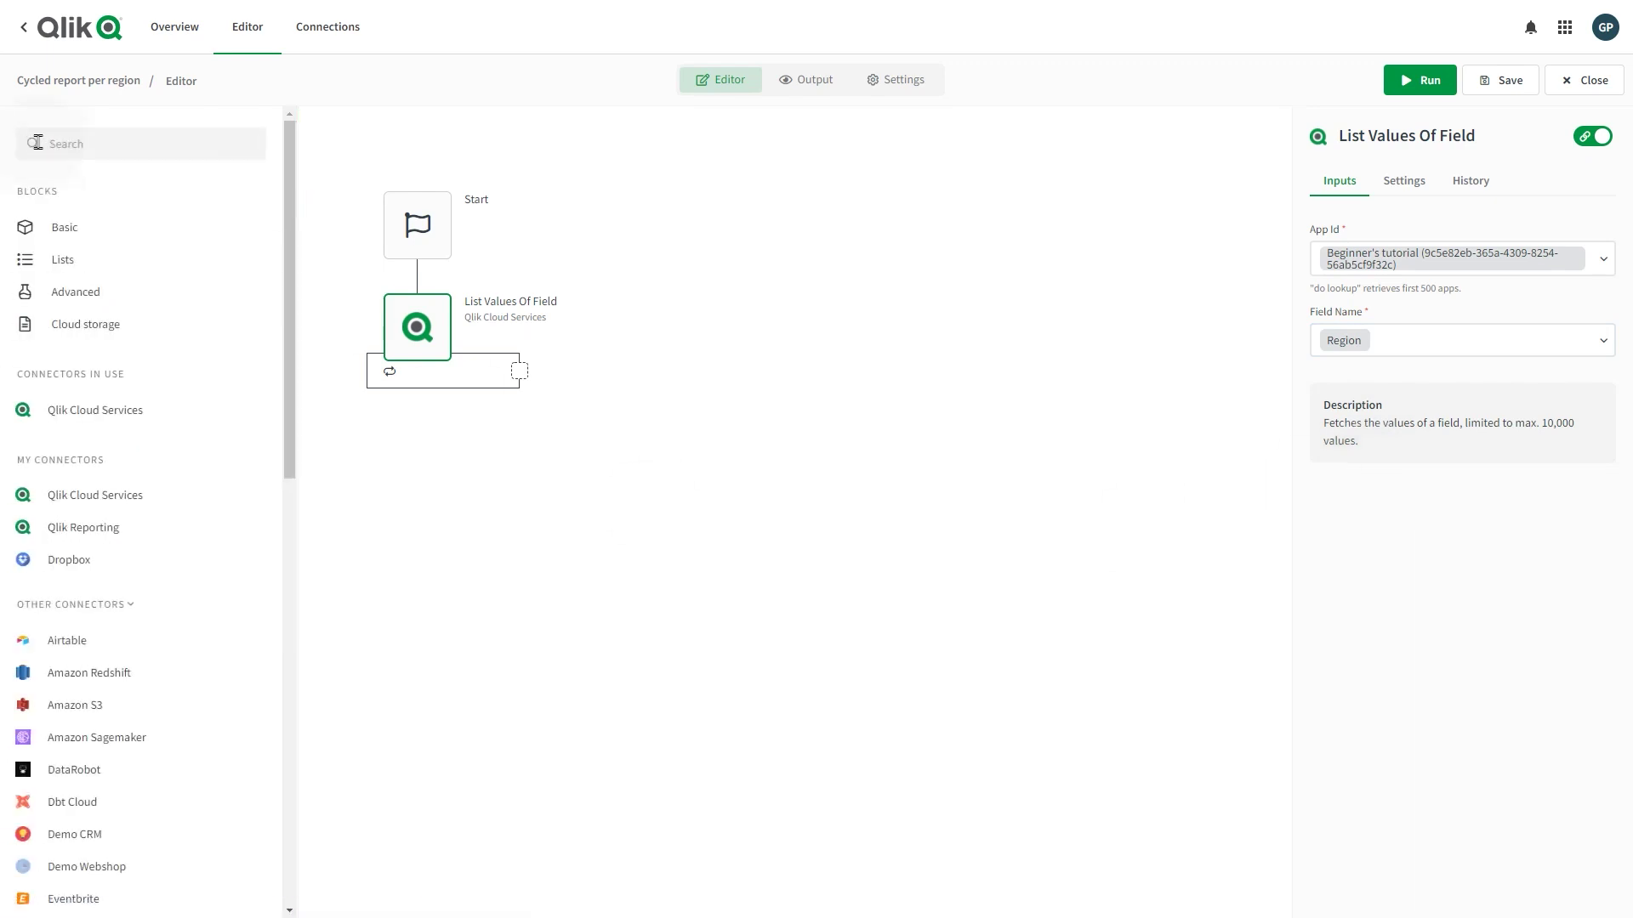
Add a Create Report block inside the Region loop, sourced from Beginner's tutorial
{"action": "left_click", "coordinate": [75, 528]}
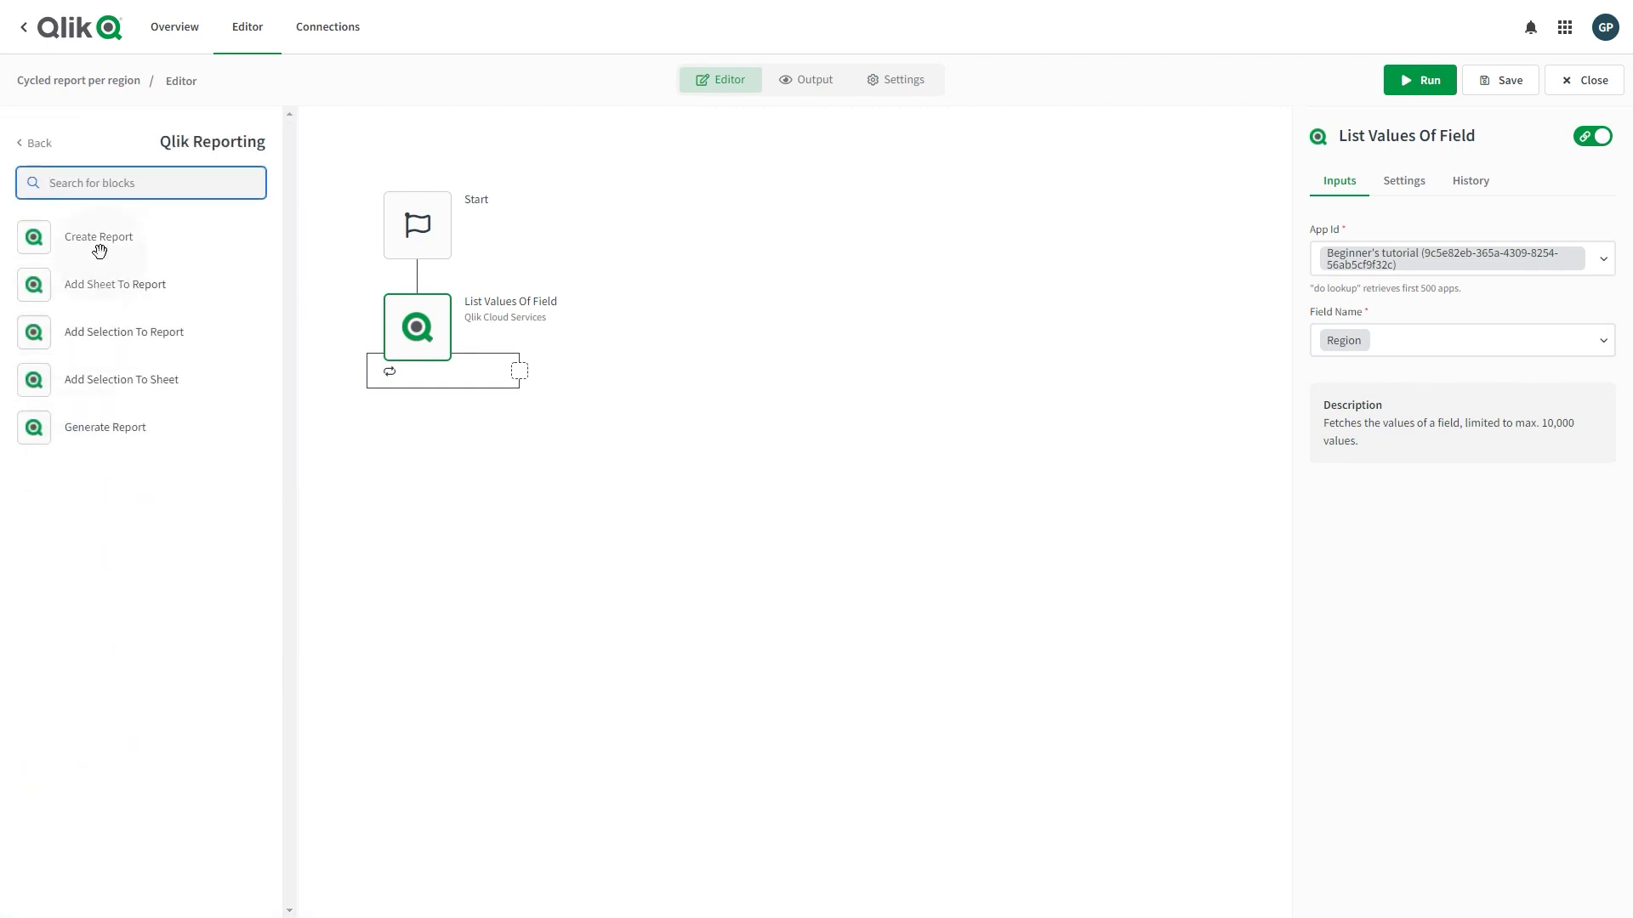
{"action": "left_click_drag", "start_coordinate": [100, 249], "coordinate": [520, 366]}
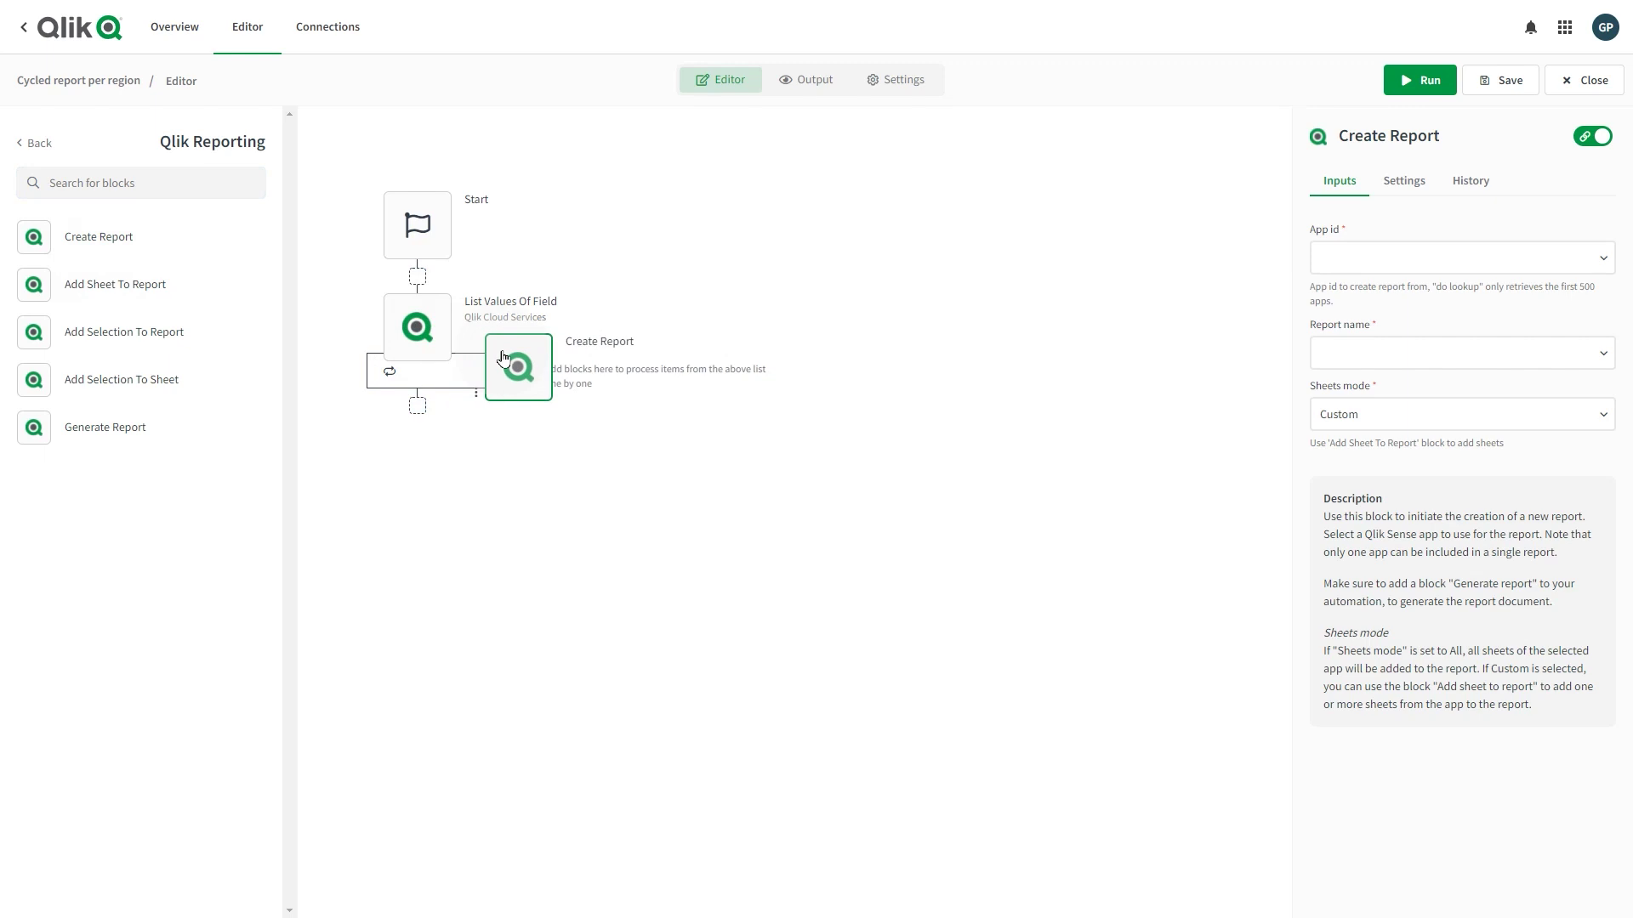
{"action": "left_click_drag", "start_coordinate": [519, 366], "coordinate": [521, 369]}
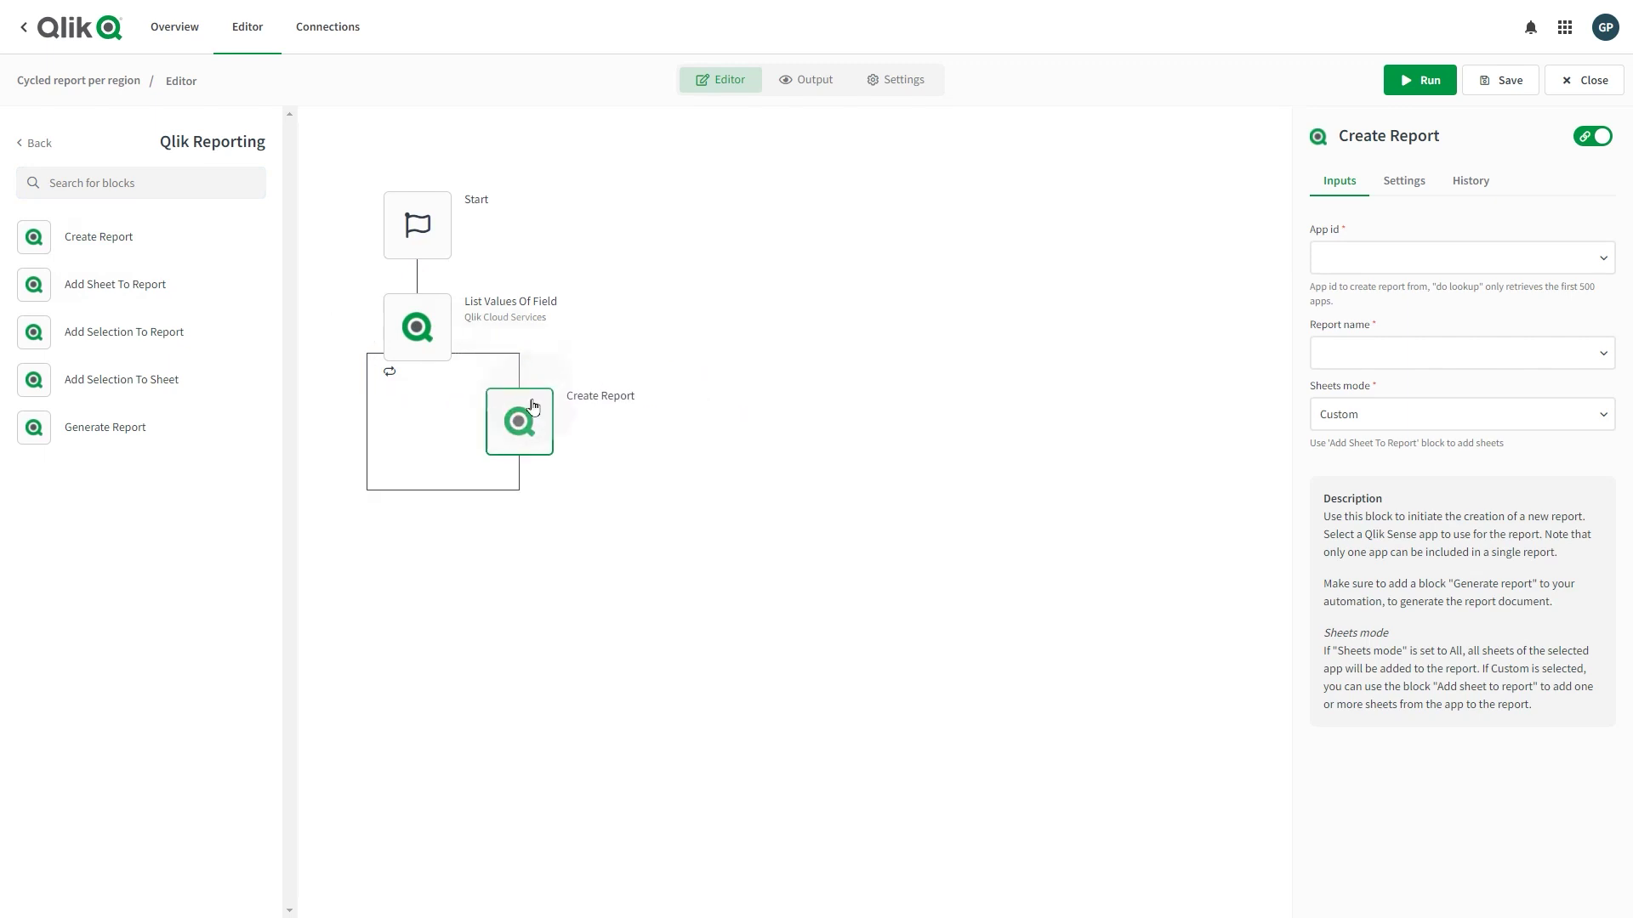
{"action": "left_click", "coordinate": [1365, 264]}
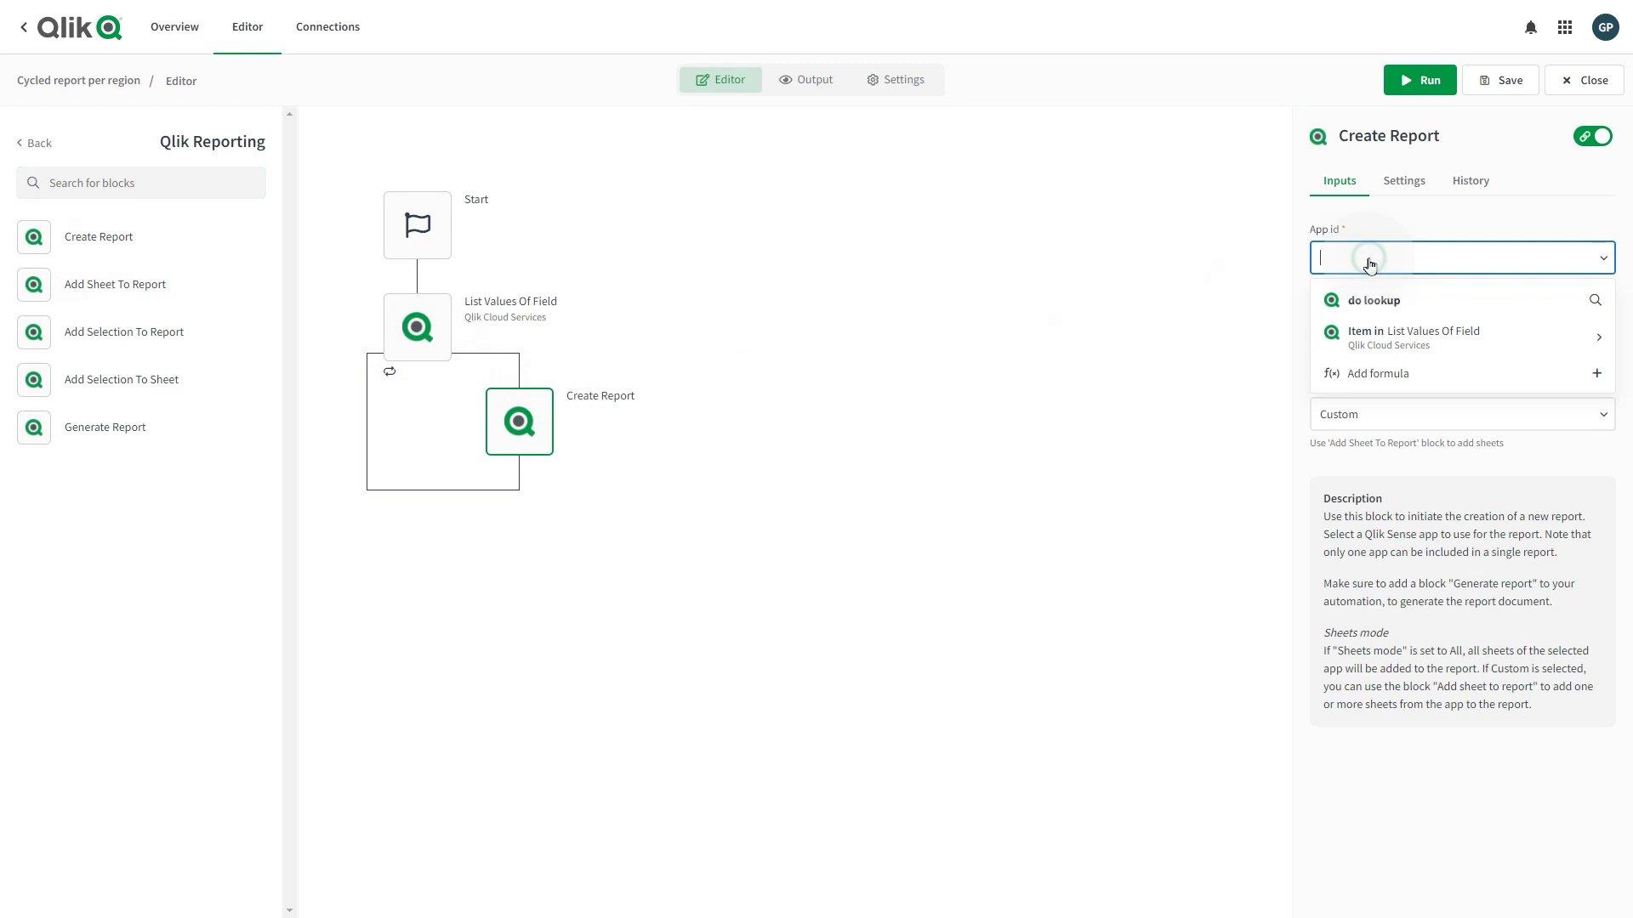
{"action": "left_click", "coordinate": [1383, 303]}
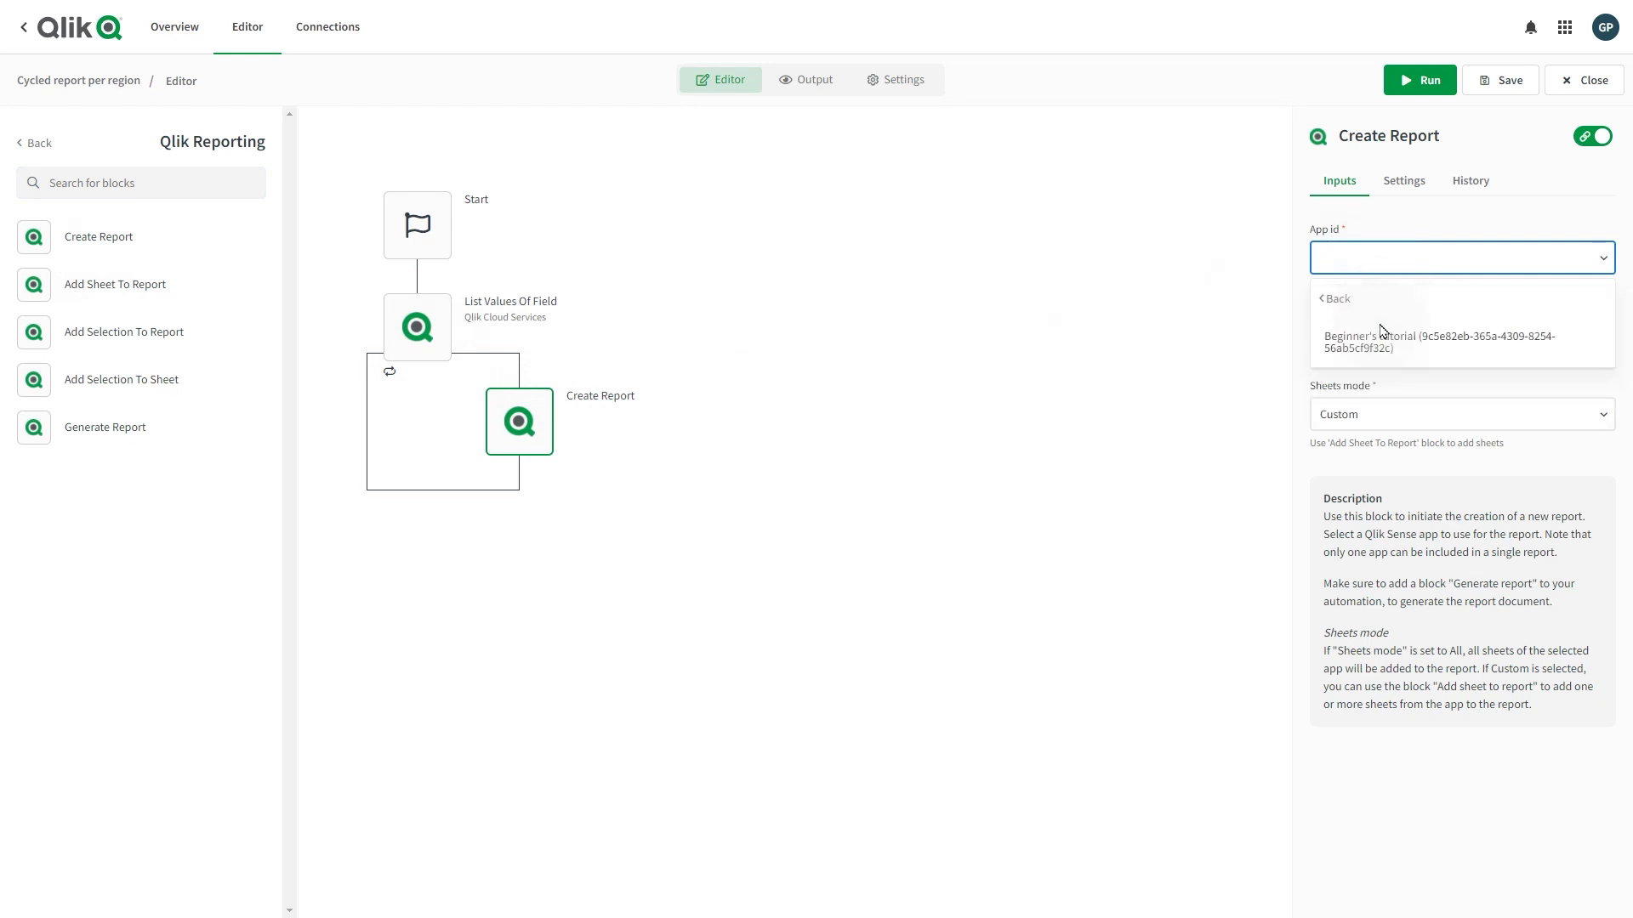
{"action": "left_click", "coordinate": [1380, 338]}
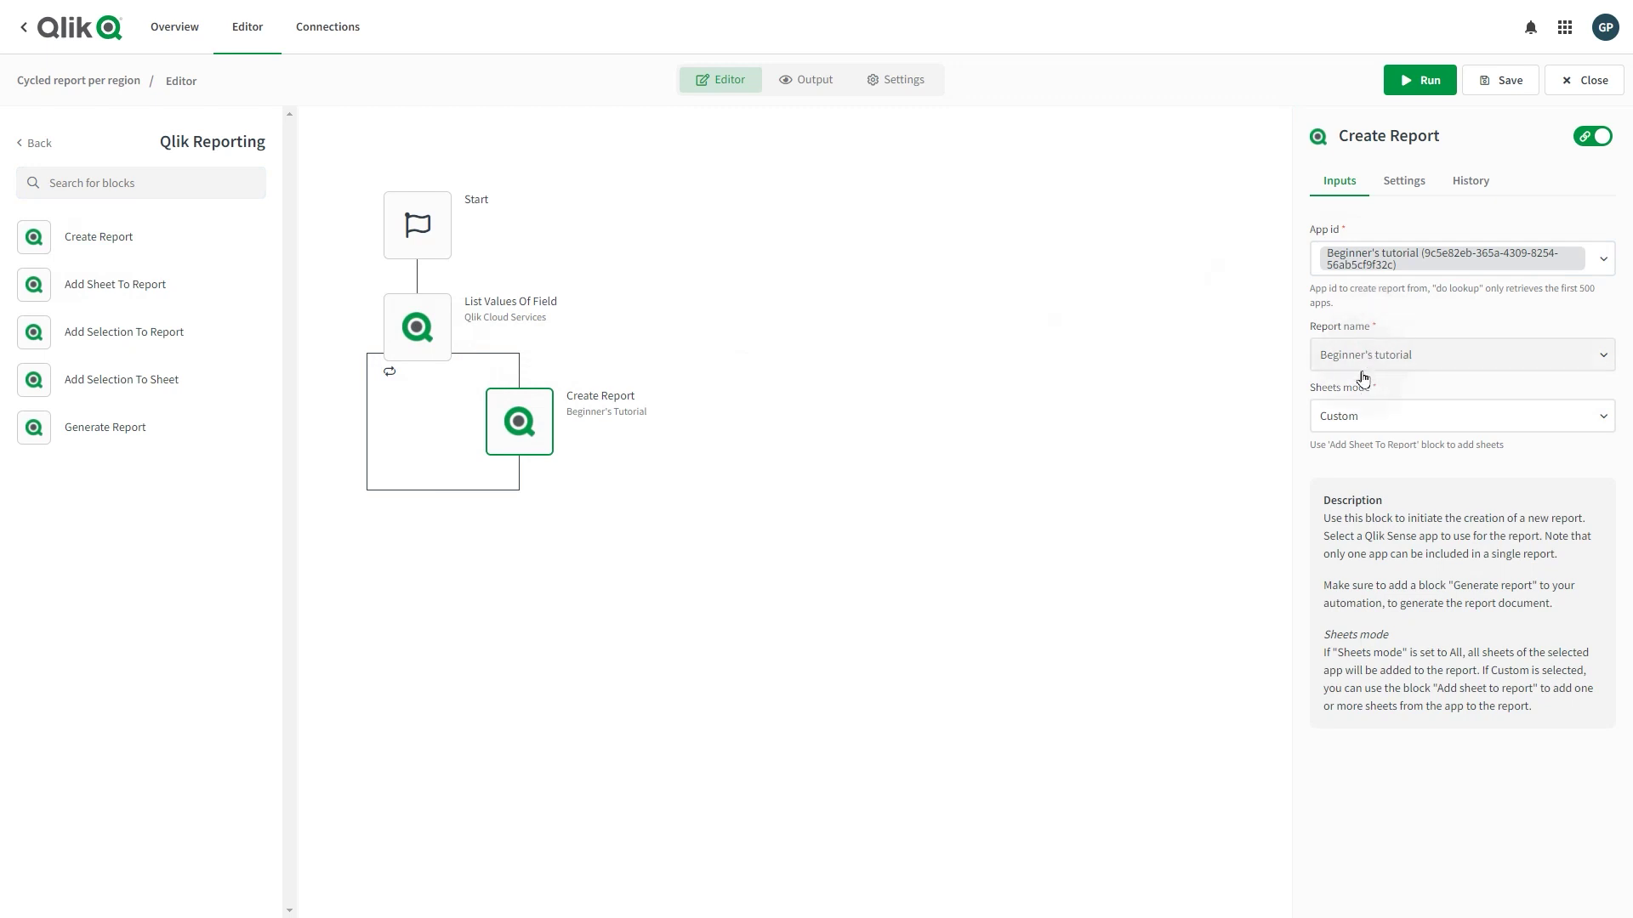
{"action": "left_click", "coordinate": [1387, 369]}
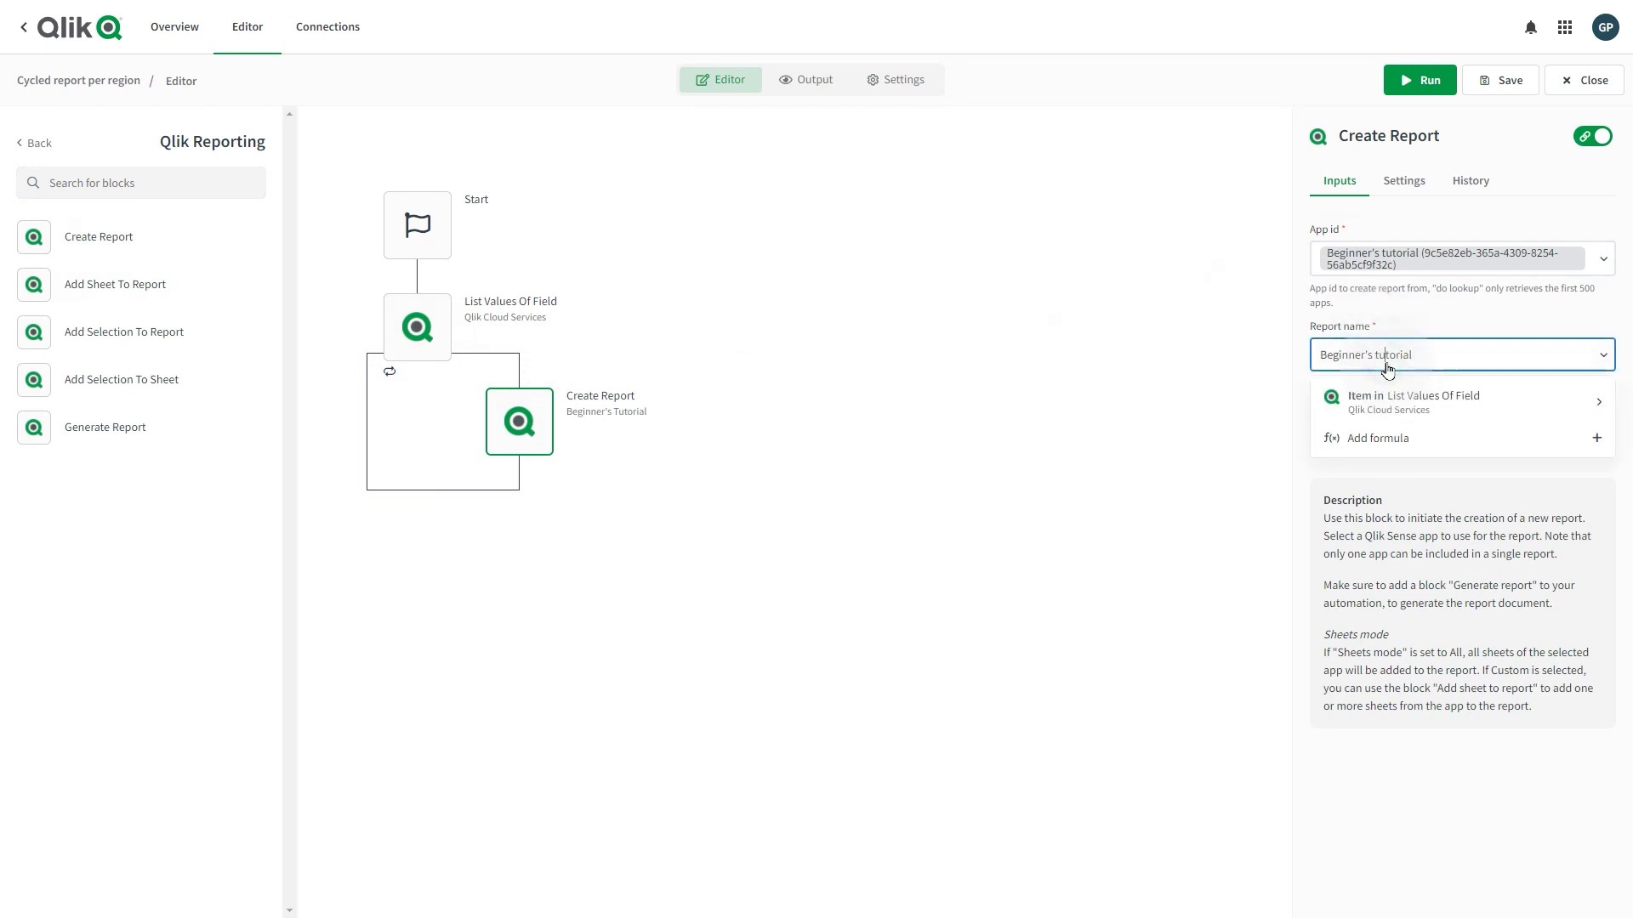
Name the report 'Sales & Margin -' plus the loop item's qText, then add Add Sheet To Report
{"action": "left_click_drag", "start_coordinate": [1416, 355], "coordinate": [1328, 361]}
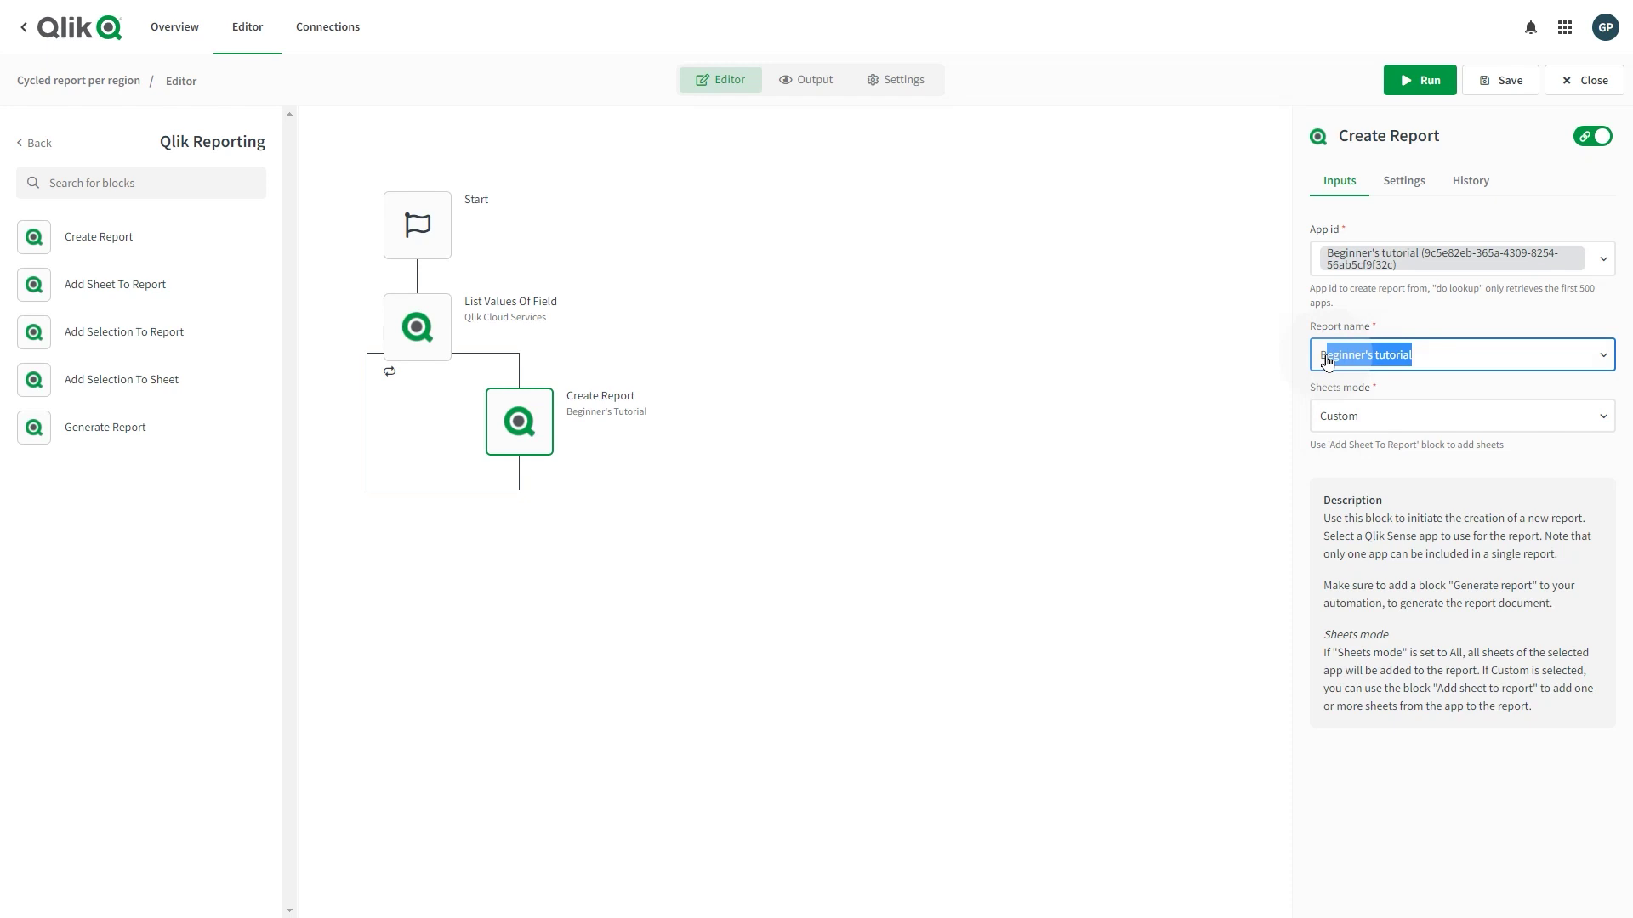
{"action": "key", "text": "BackSpace"}
{"action": "type", "text": "Sales & Margin -"}
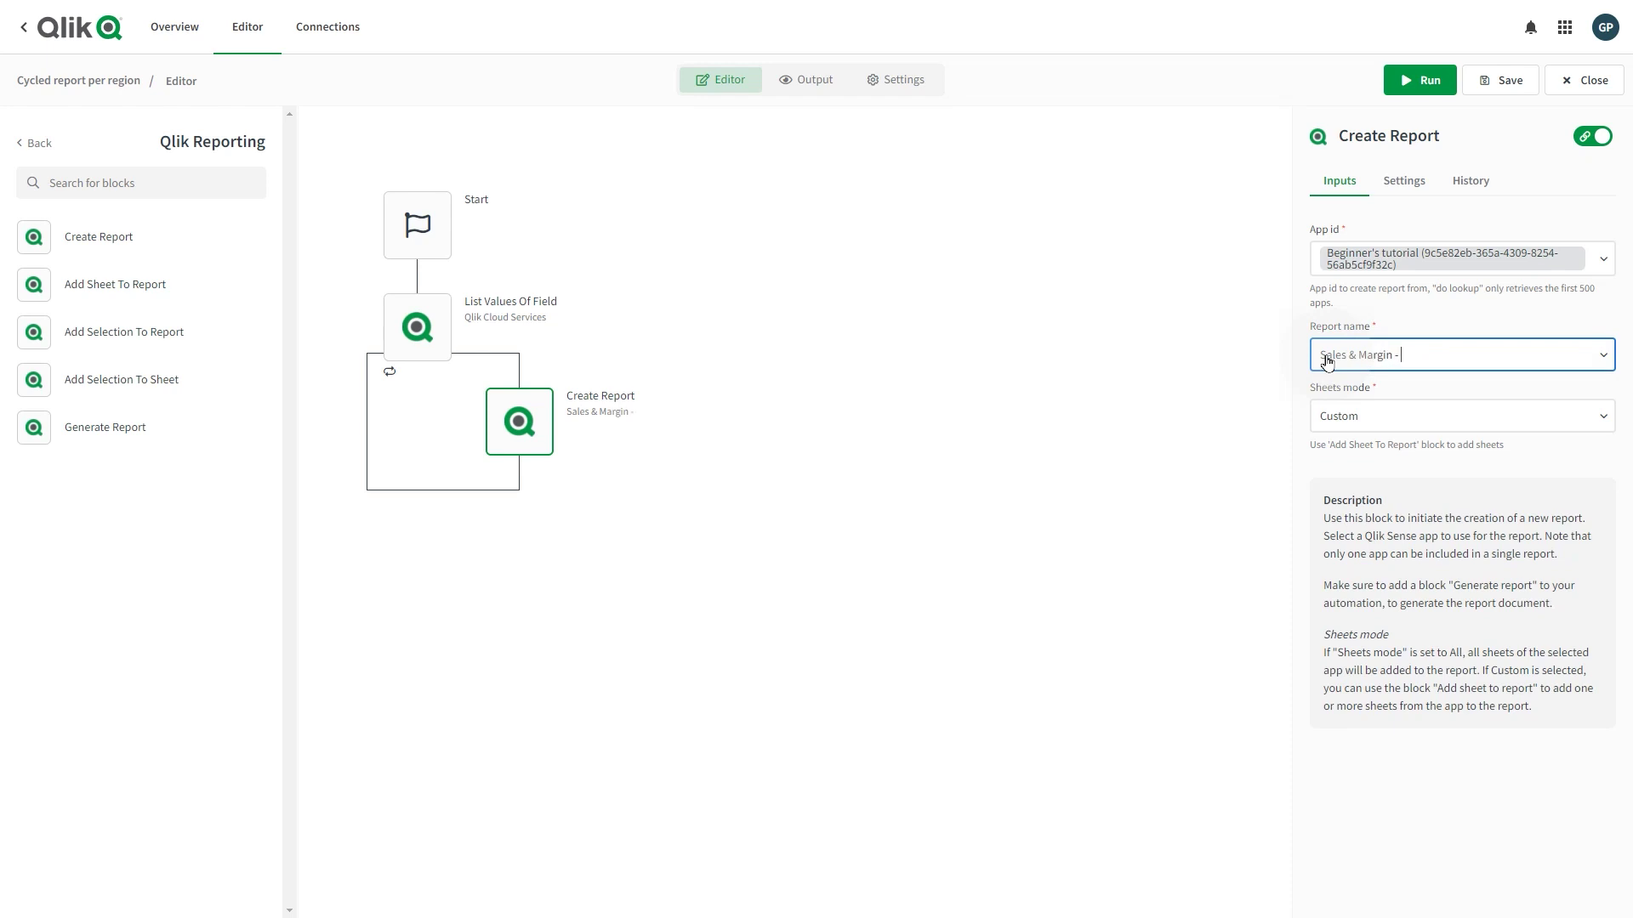
{"action": "left_click", "coordinate": [1610, 362]}
{"action": "left_click", "coordinate": [1511, 397]}
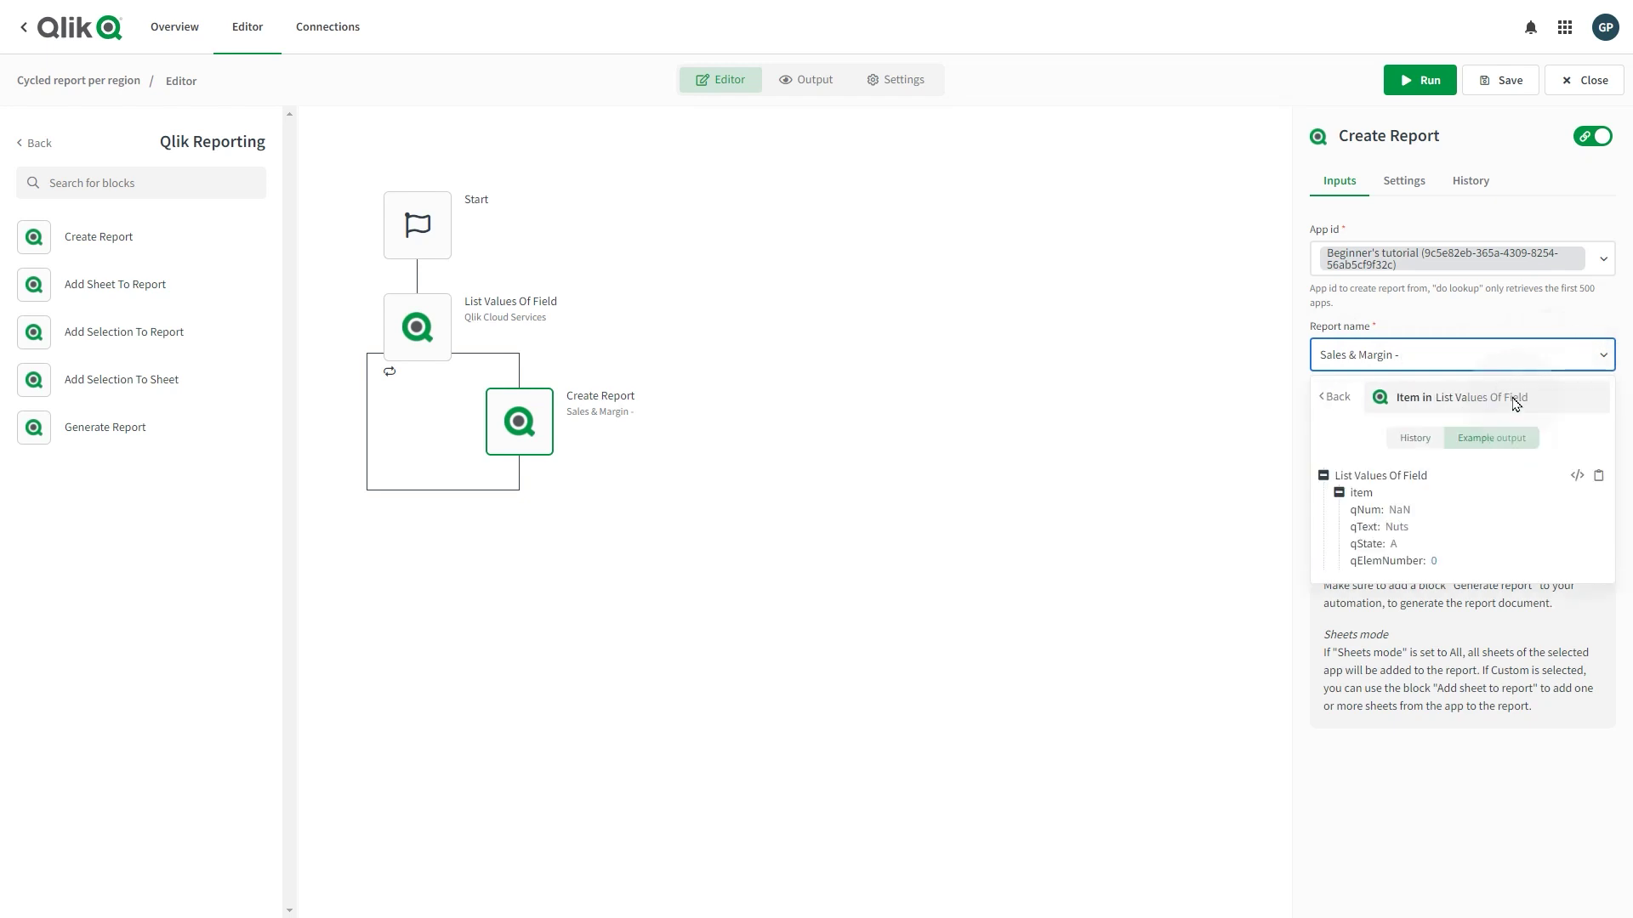
{"action": "left_click", "coordinate": [1358, 527]}
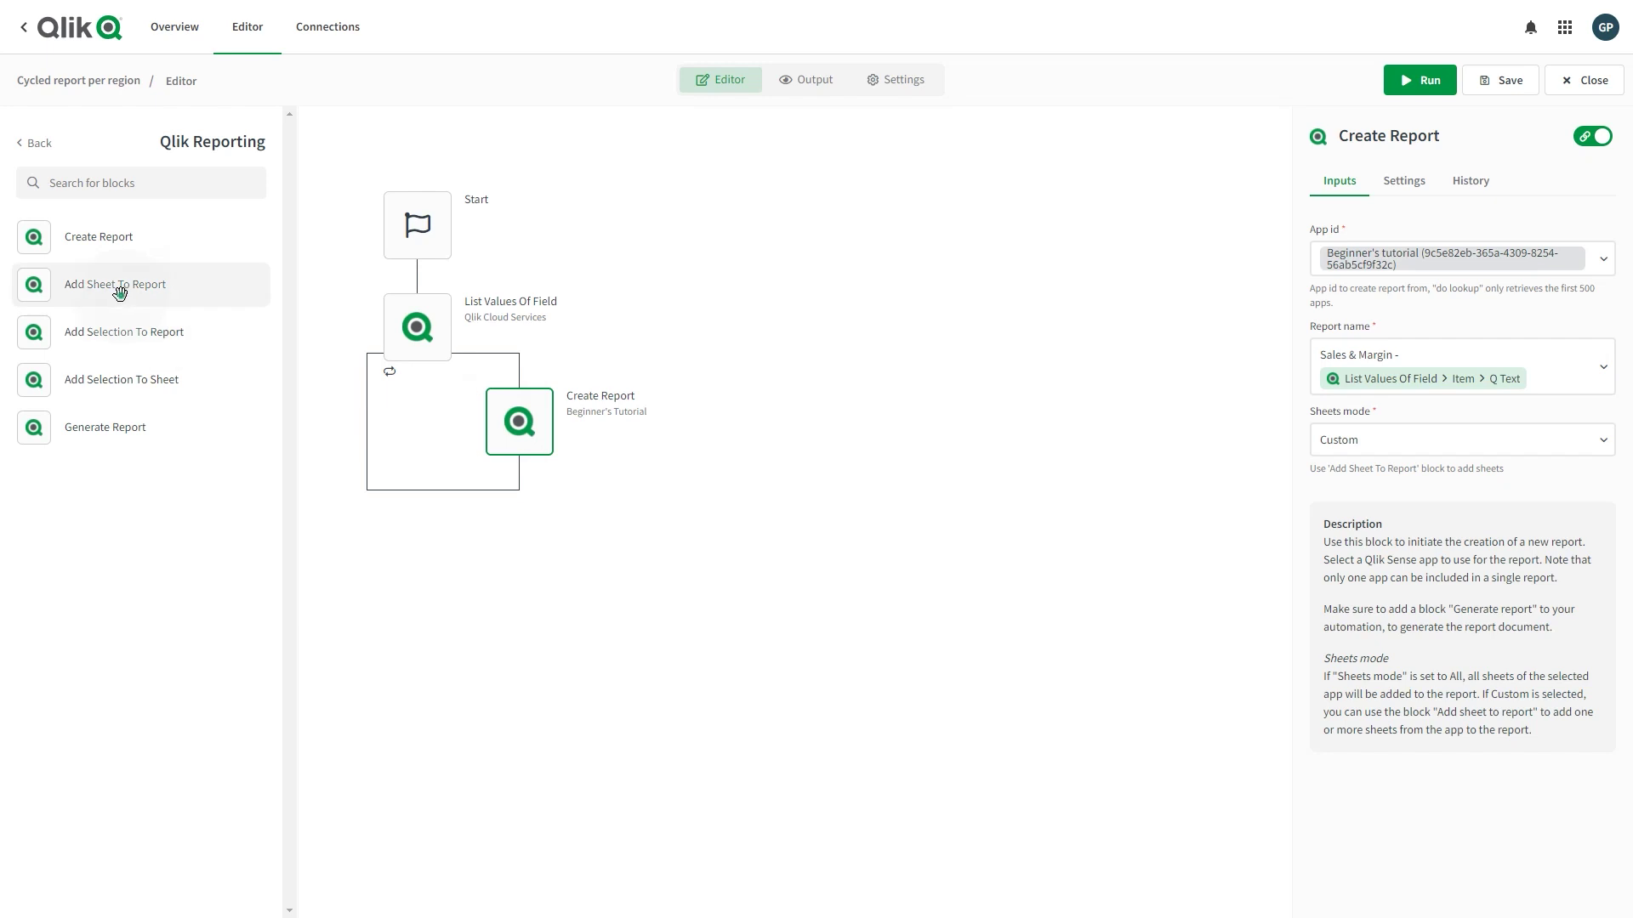
{"action": "left_click_drag", "start_coordinate": [119, 293], "coordinate": [500, 489]}
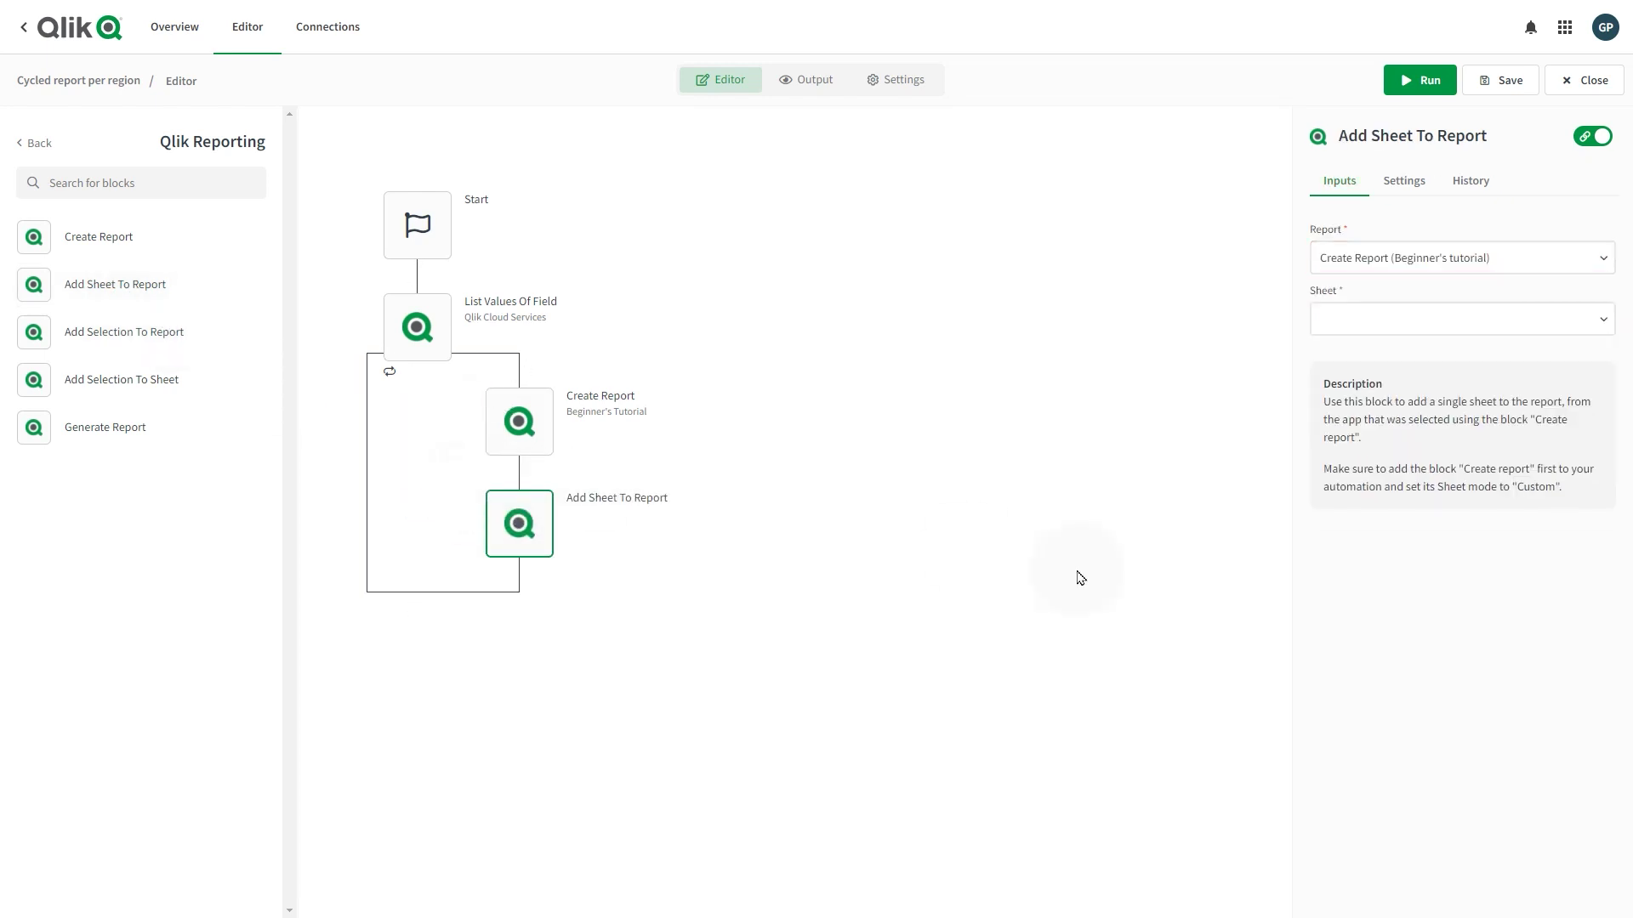
Set the Add Sheet To Report step's sheet to Dashboard
{"action": "left_click", "coordinate": [1388, 321]}
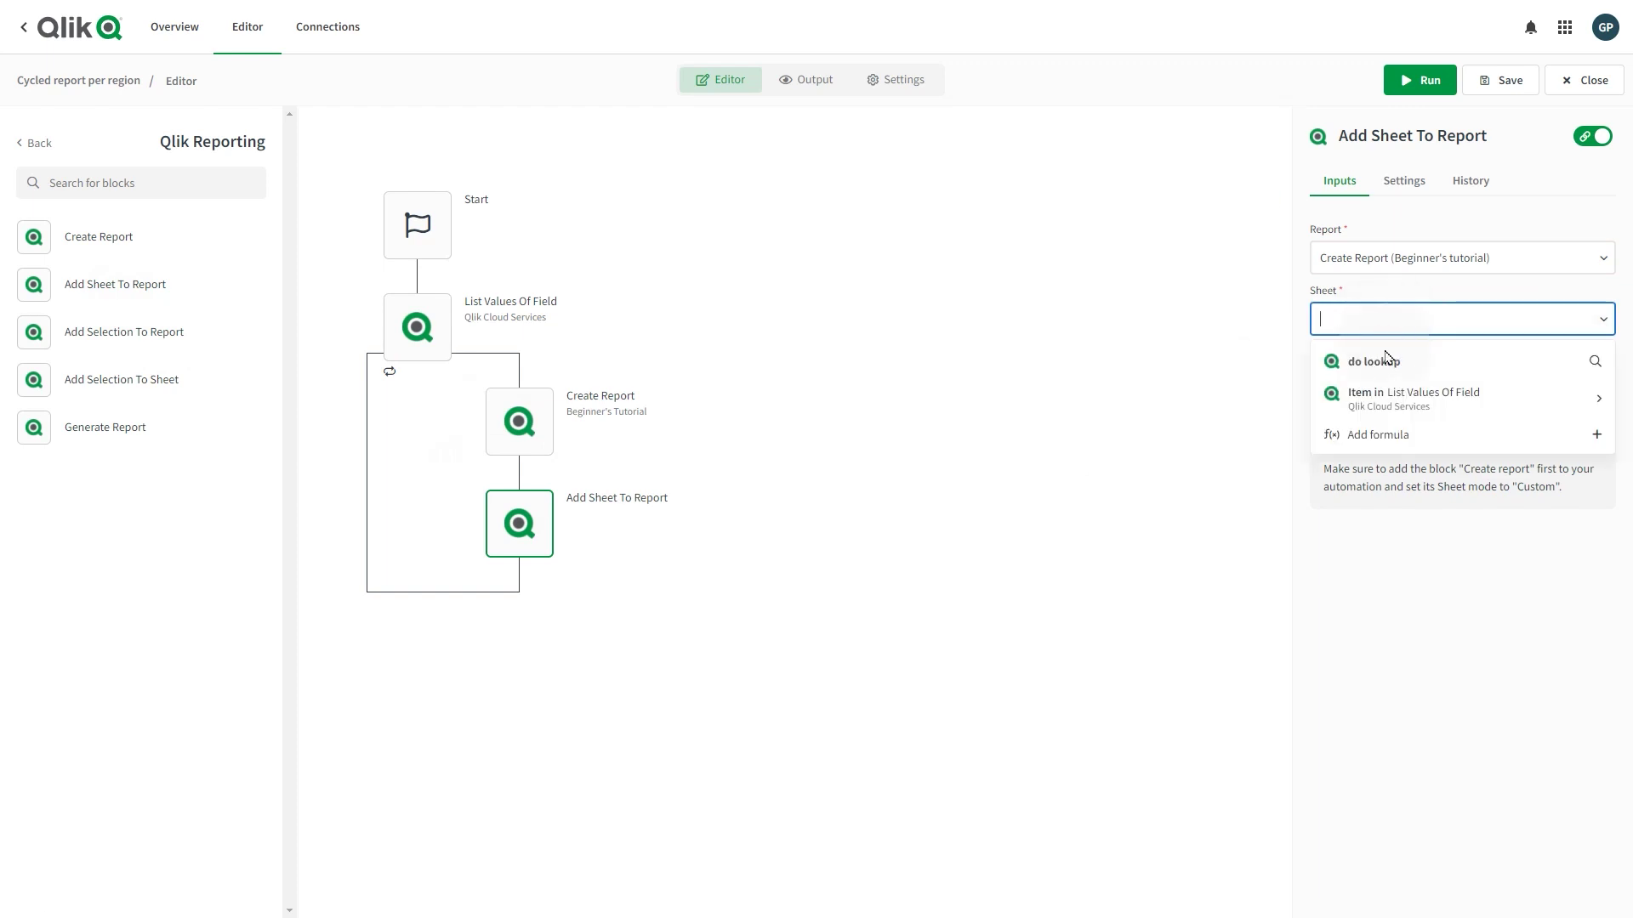
{"action": "left_click", "coordinate": [1384, 364]}
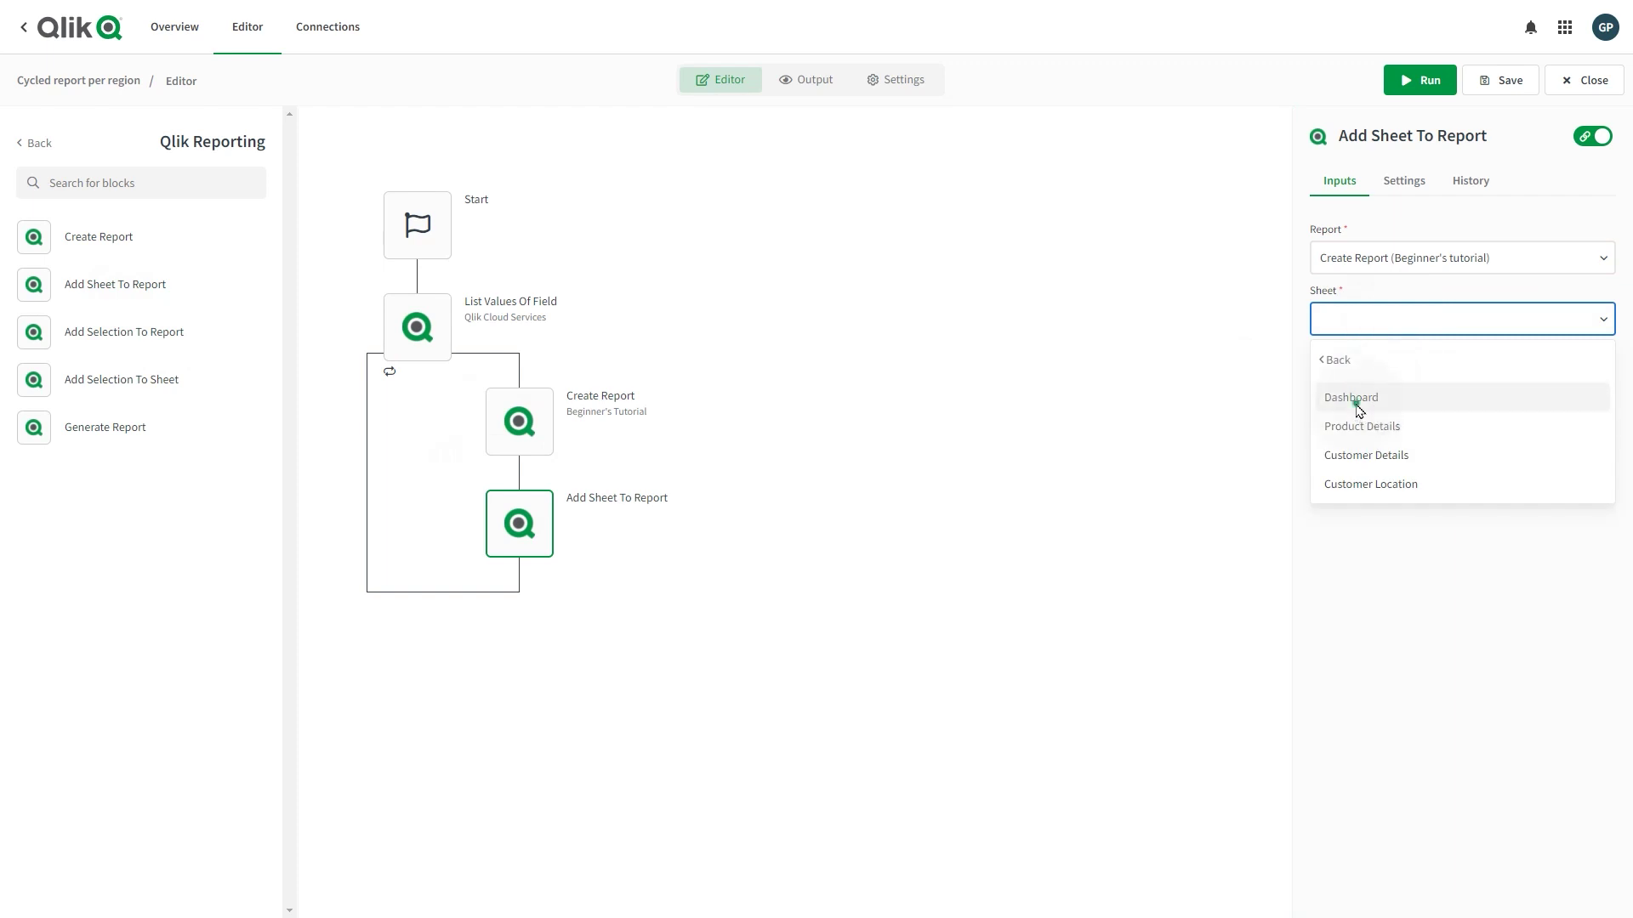
{"action": "left_click", "coordinate": [1353, 397]}
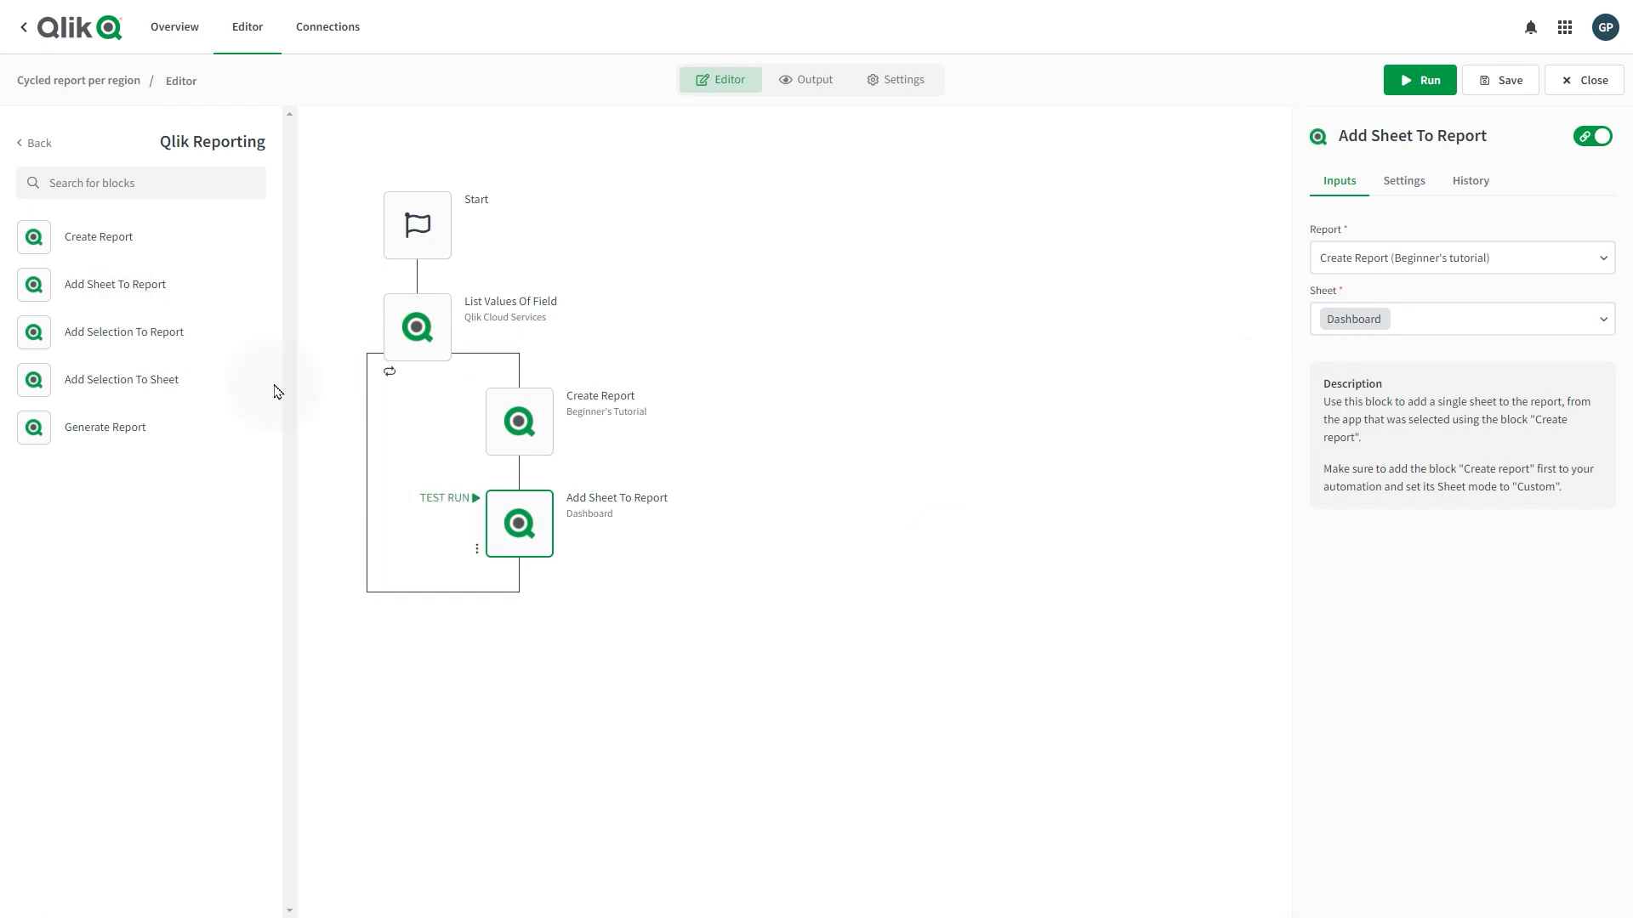
Add an Add Selection To Sheet step filtering on the Region field
{"action": "left_click_drag", "start_coordinate": [148, 386], "coordinate": [519, 597]}
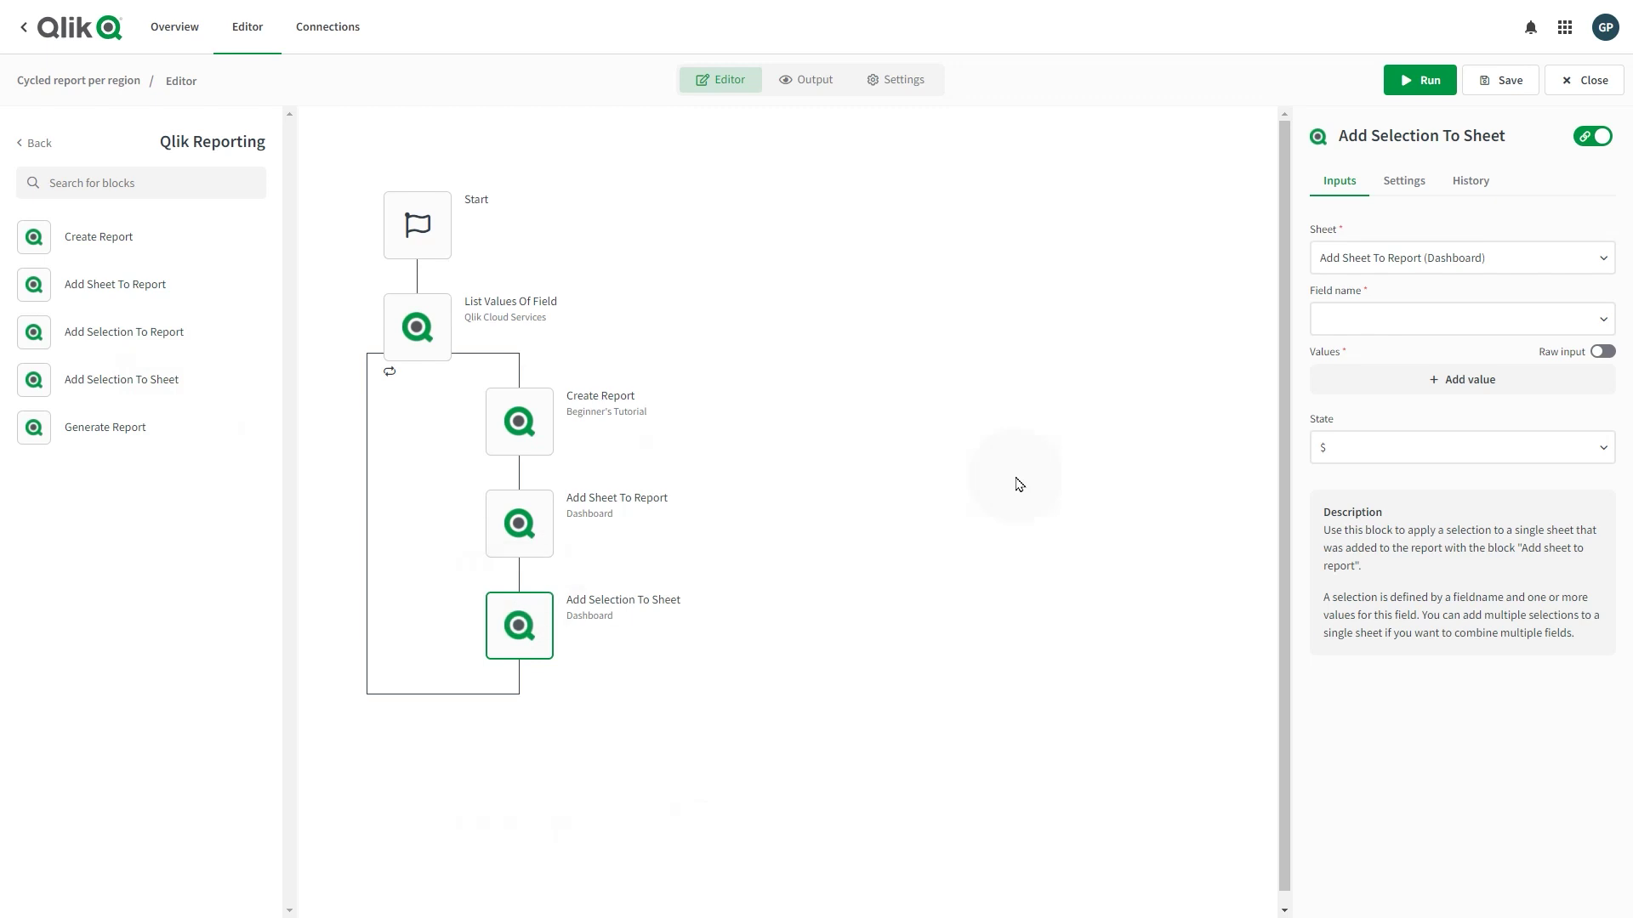
{"action": "left_click", "coordinate": [1320, 318]}
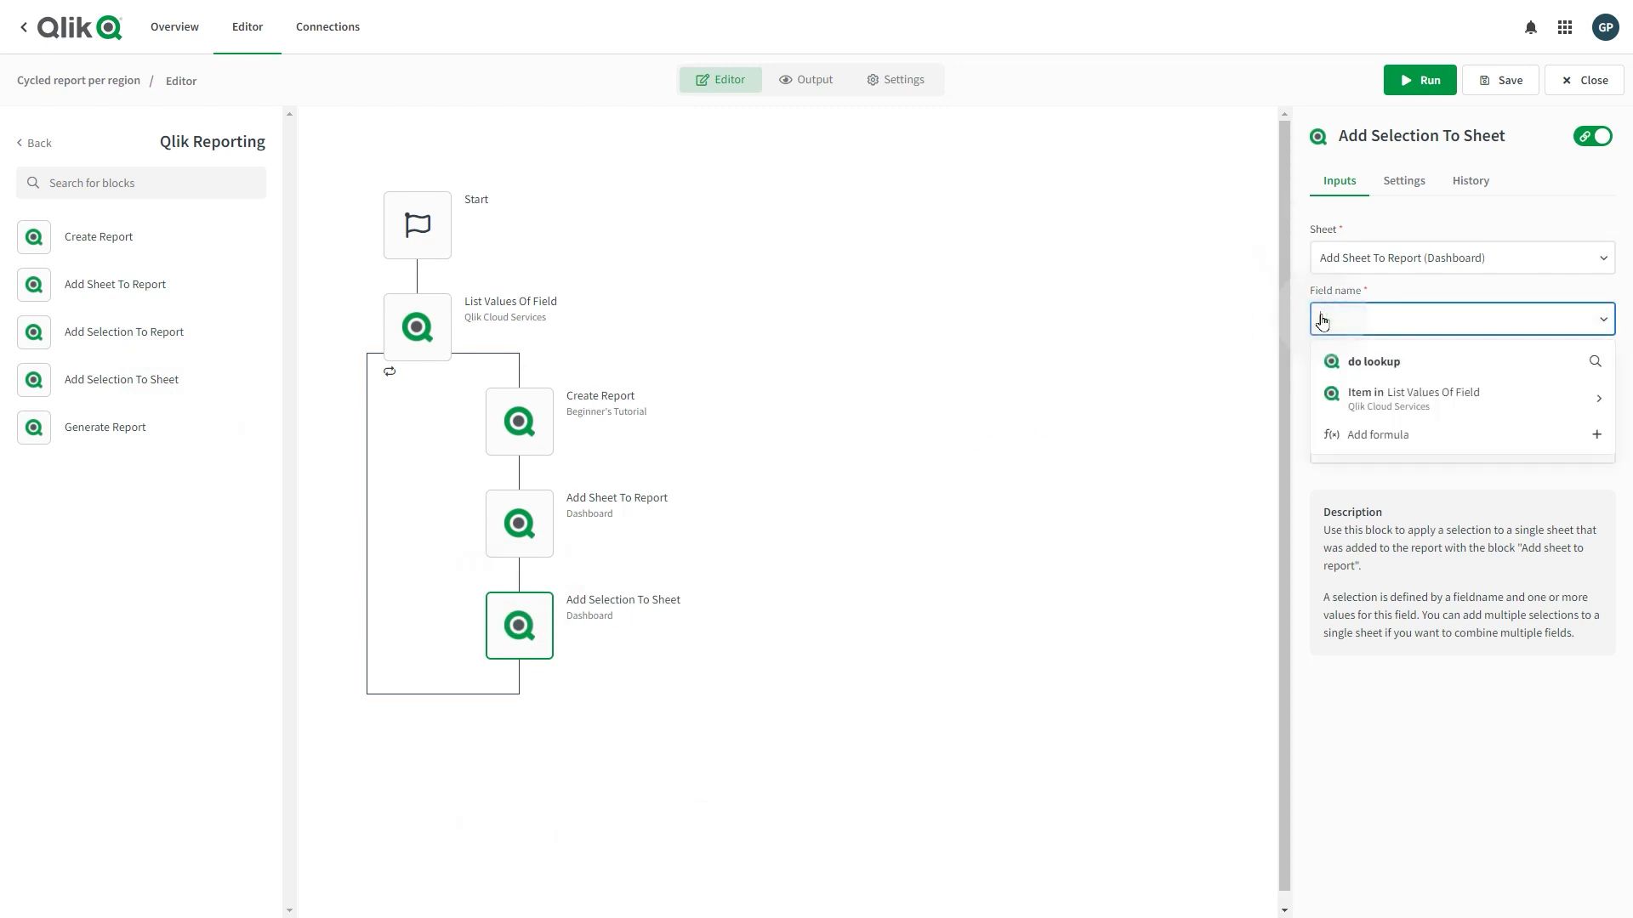
{"action": "left_click", "coordinate": [1347, 363]}
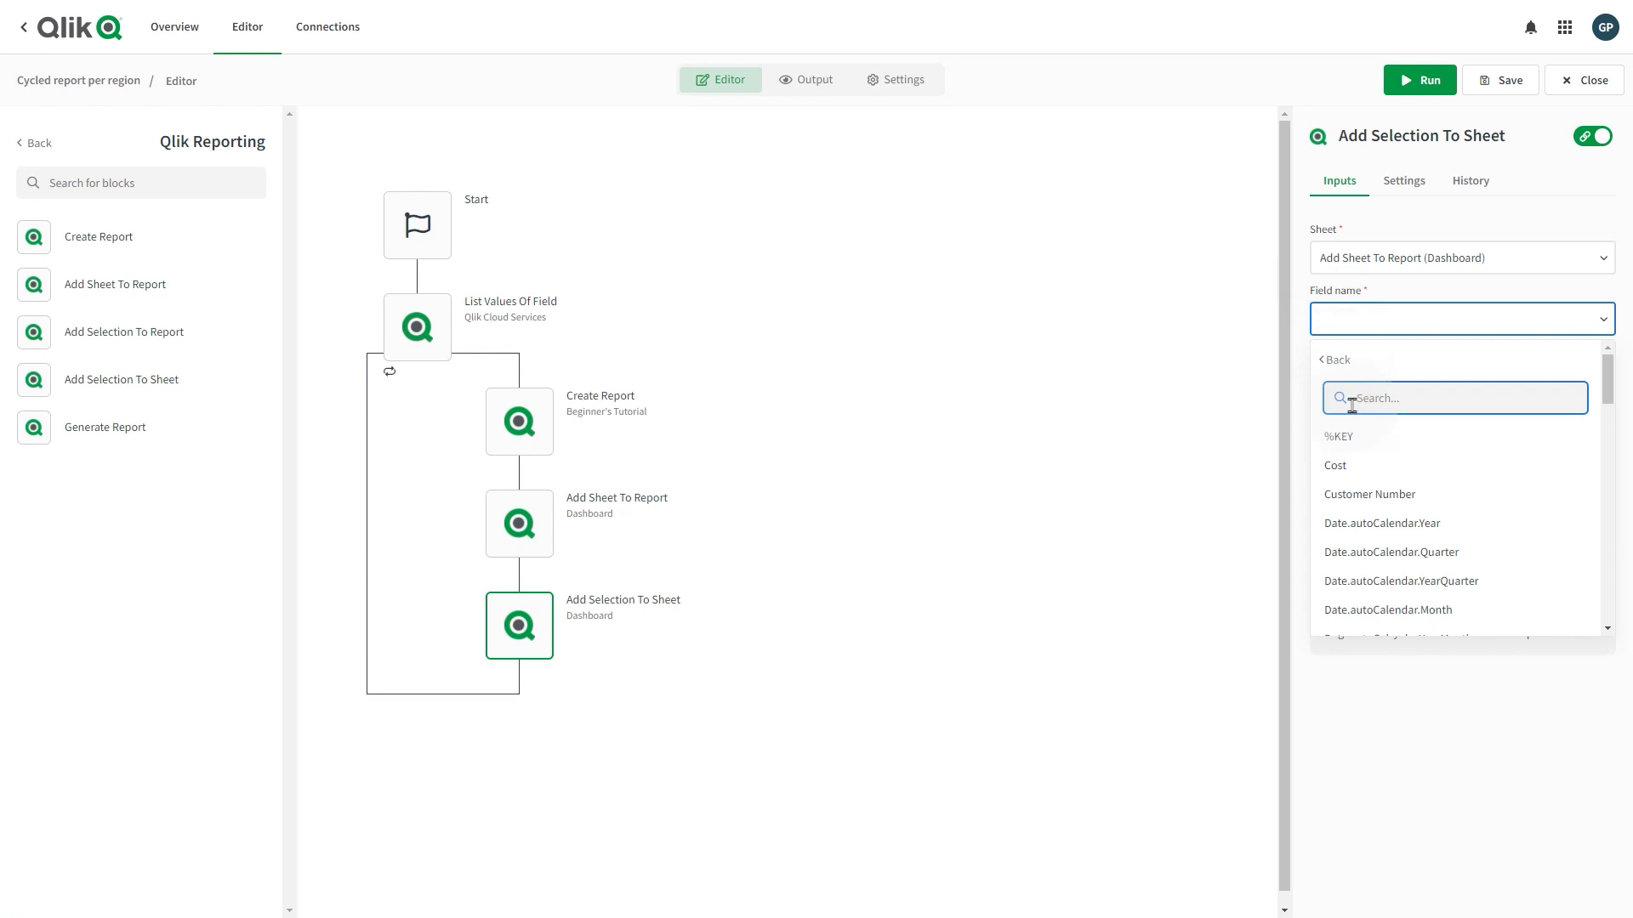
{"action": "type", "text": "reg"}
{"action": "left_click", "coordinate": [1352, 437]}
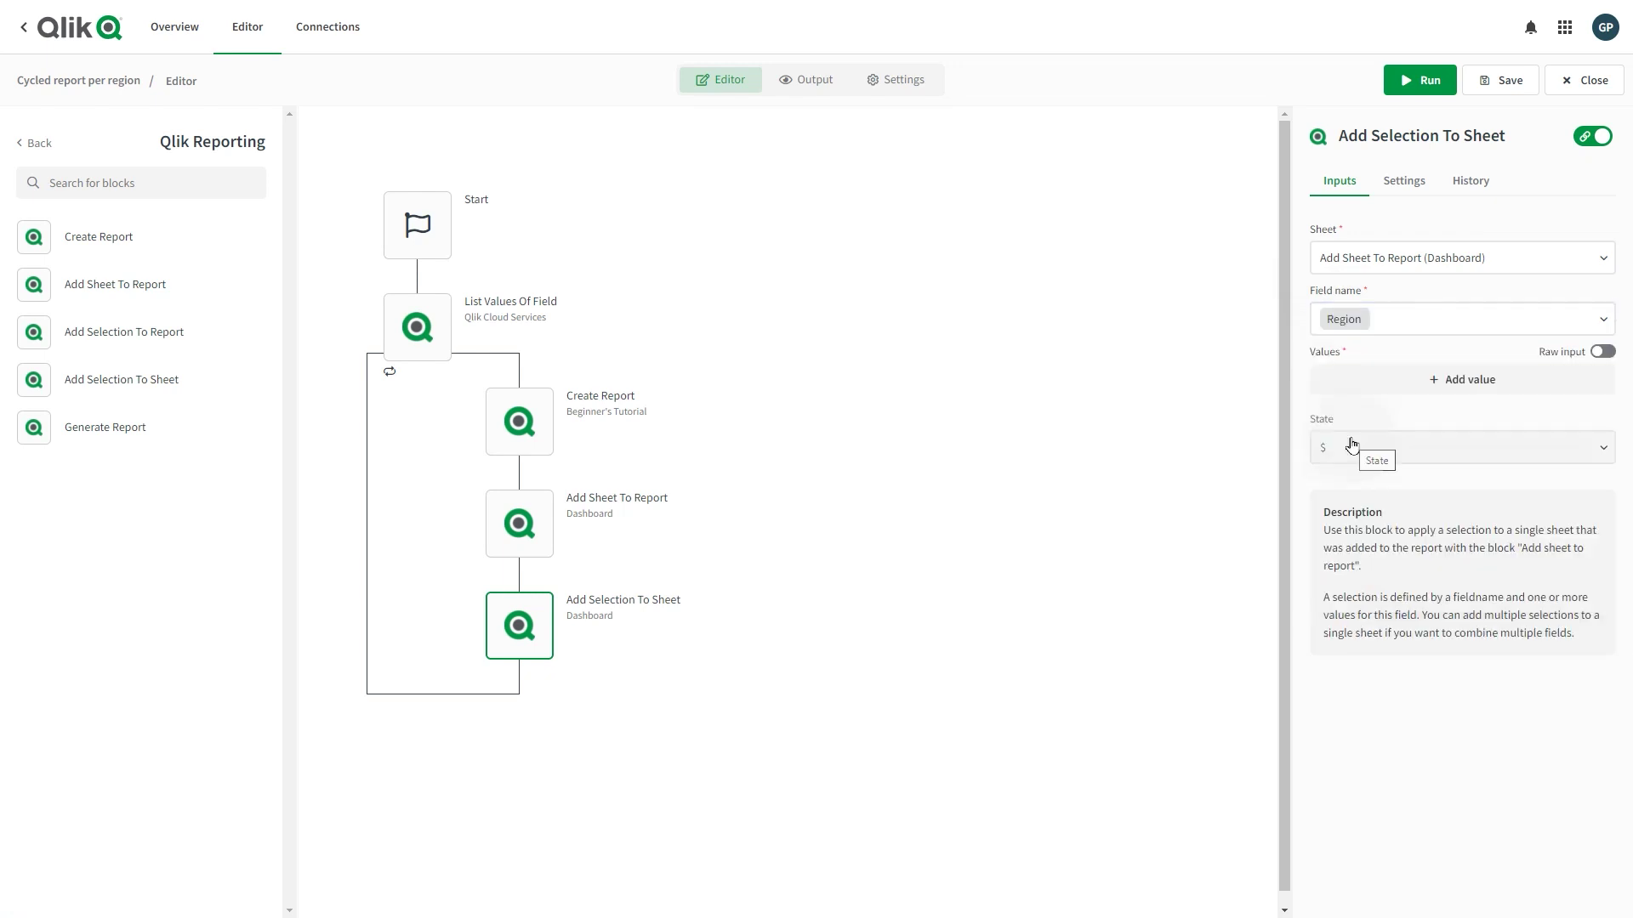
Set the selection value to the loop item's qText
{"action": "left_click", "coordinate": [1457, 382]}
{"action": "left_click", "coordinate": [1446, 403]}
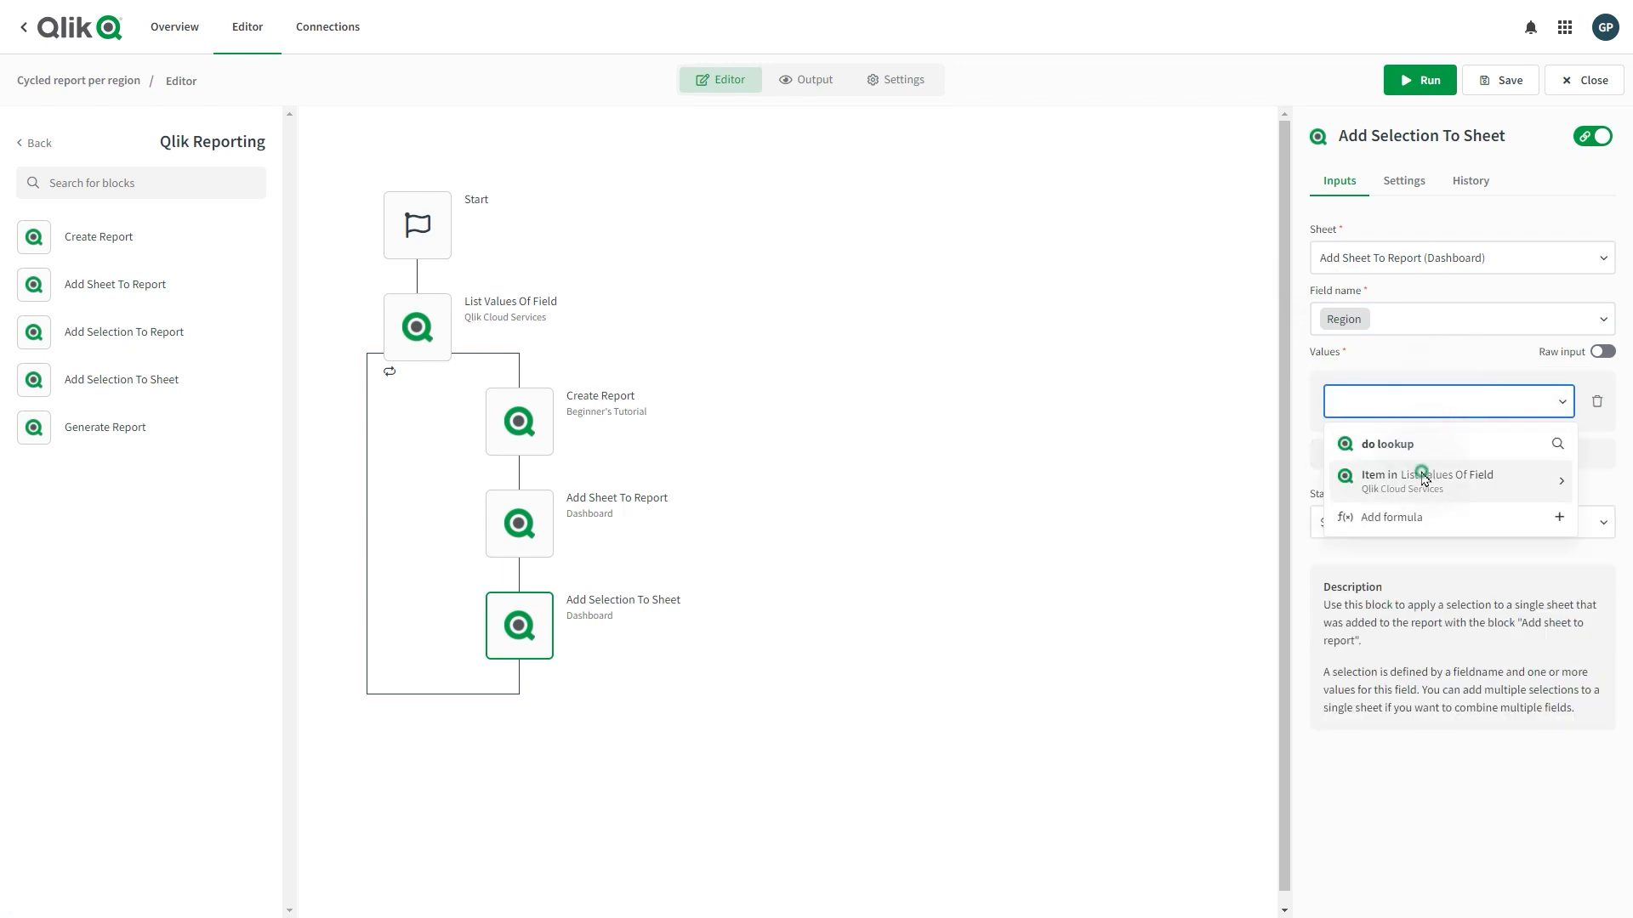
{"action": "left_click", "coordinate": [1424, 479]}
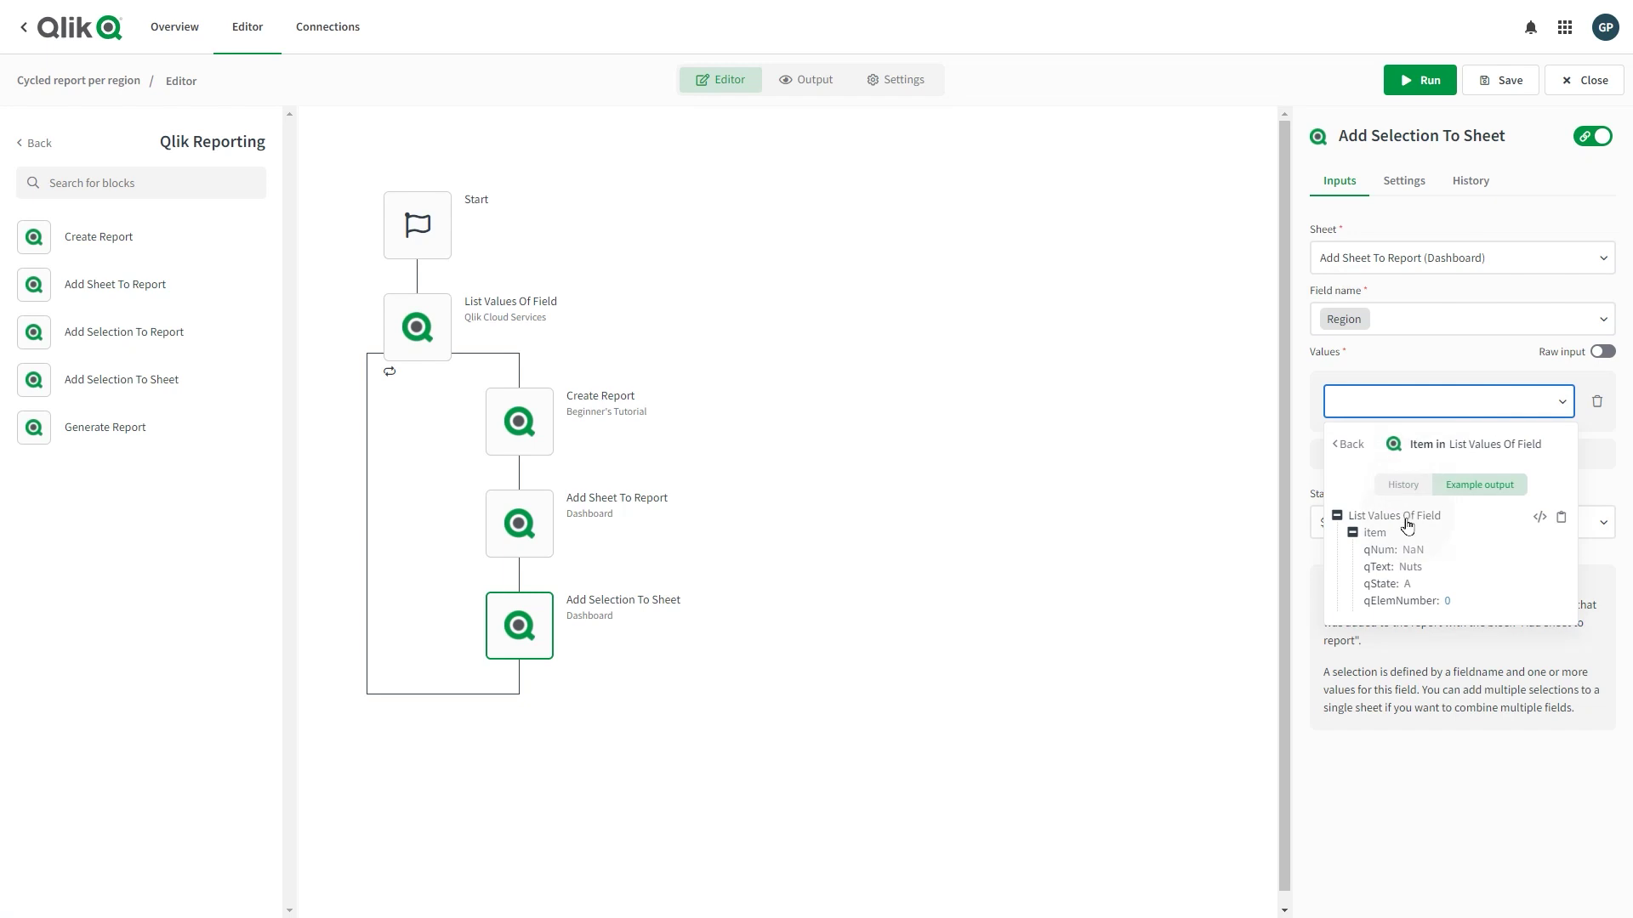
{"action": "left_click", "coordinate": [1380, 568]}
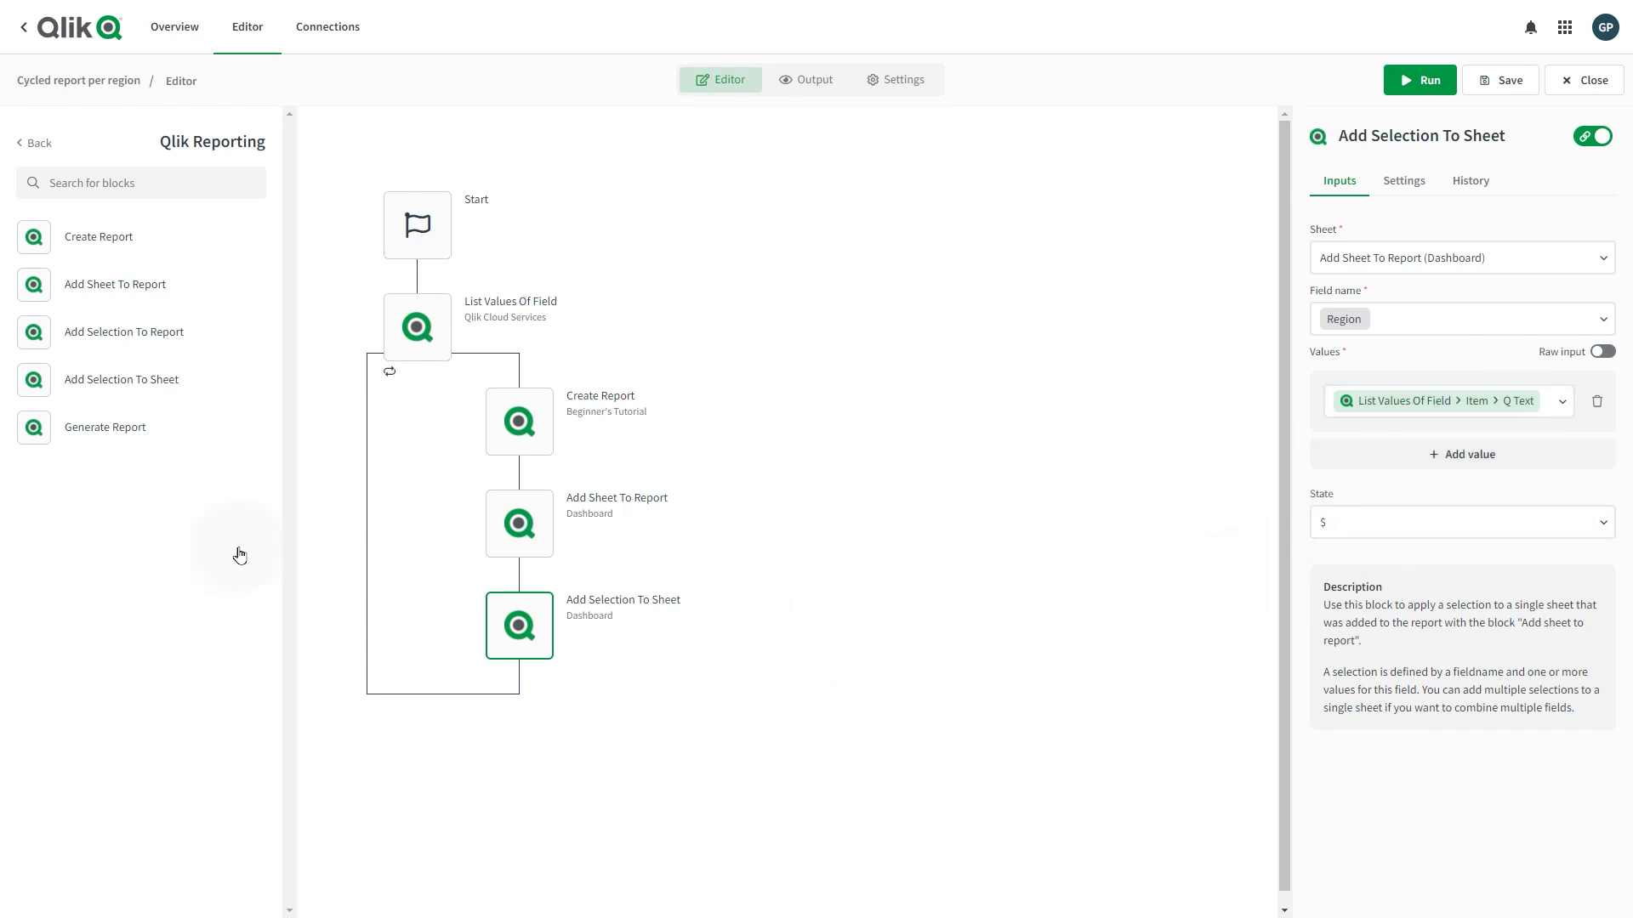
Add a Generate Report block at the loop's end, then list the Dropbox connector blocks
{"action": "left_click", "coordinate": [109, 441]}
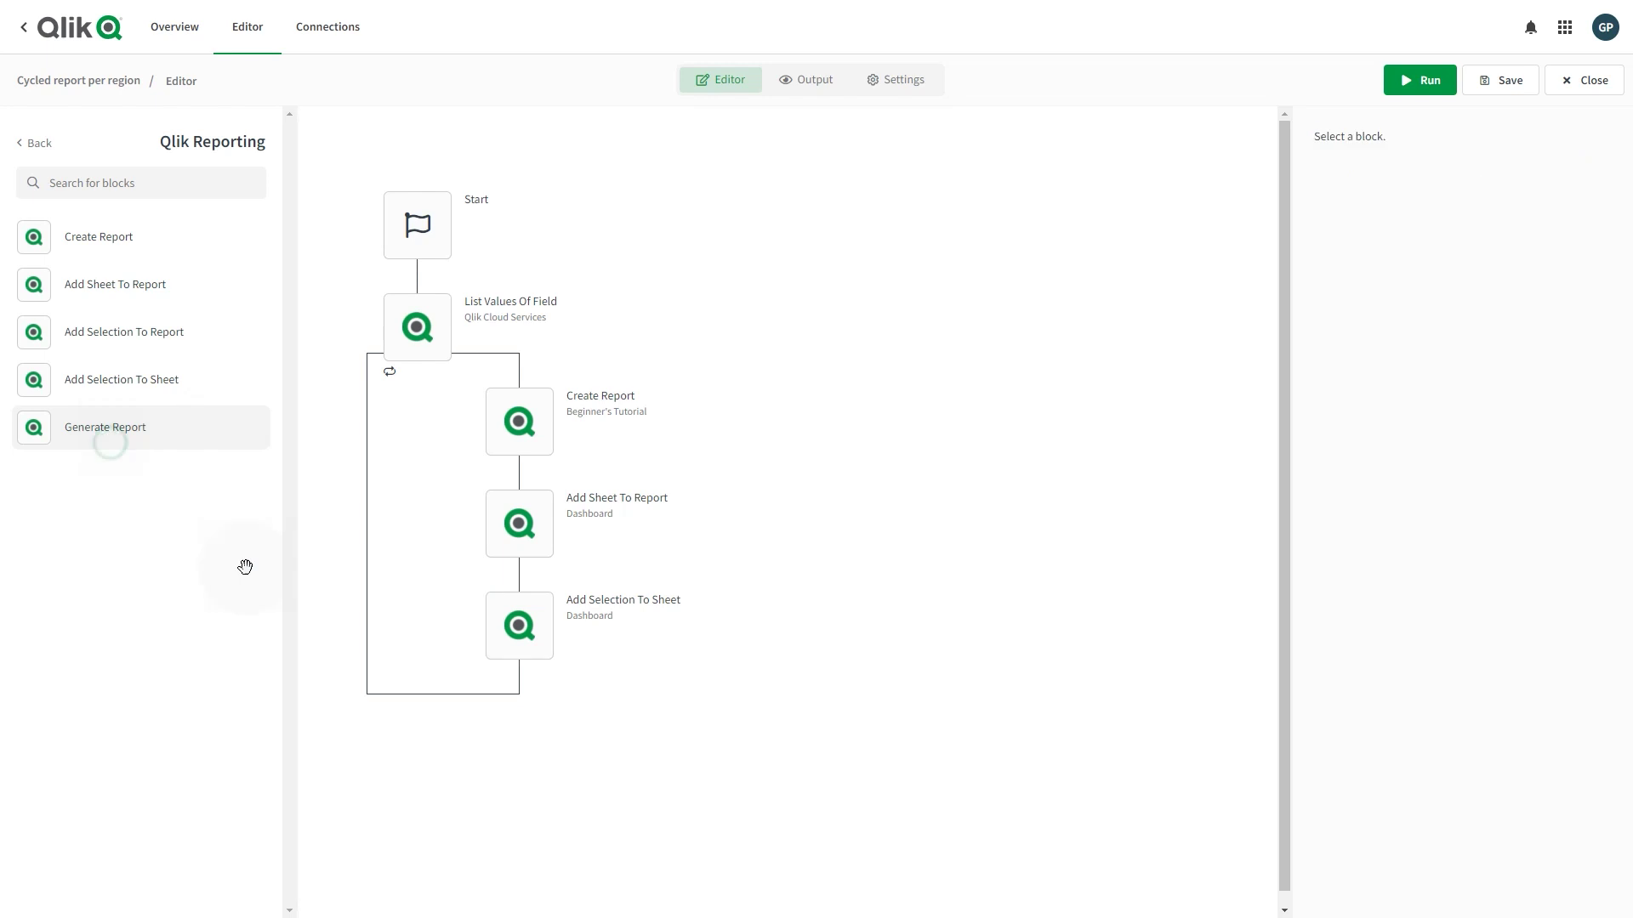
{"action": "left_click_drag", "start_coordinate": [245, 566], "coordinate": [514, 712]}
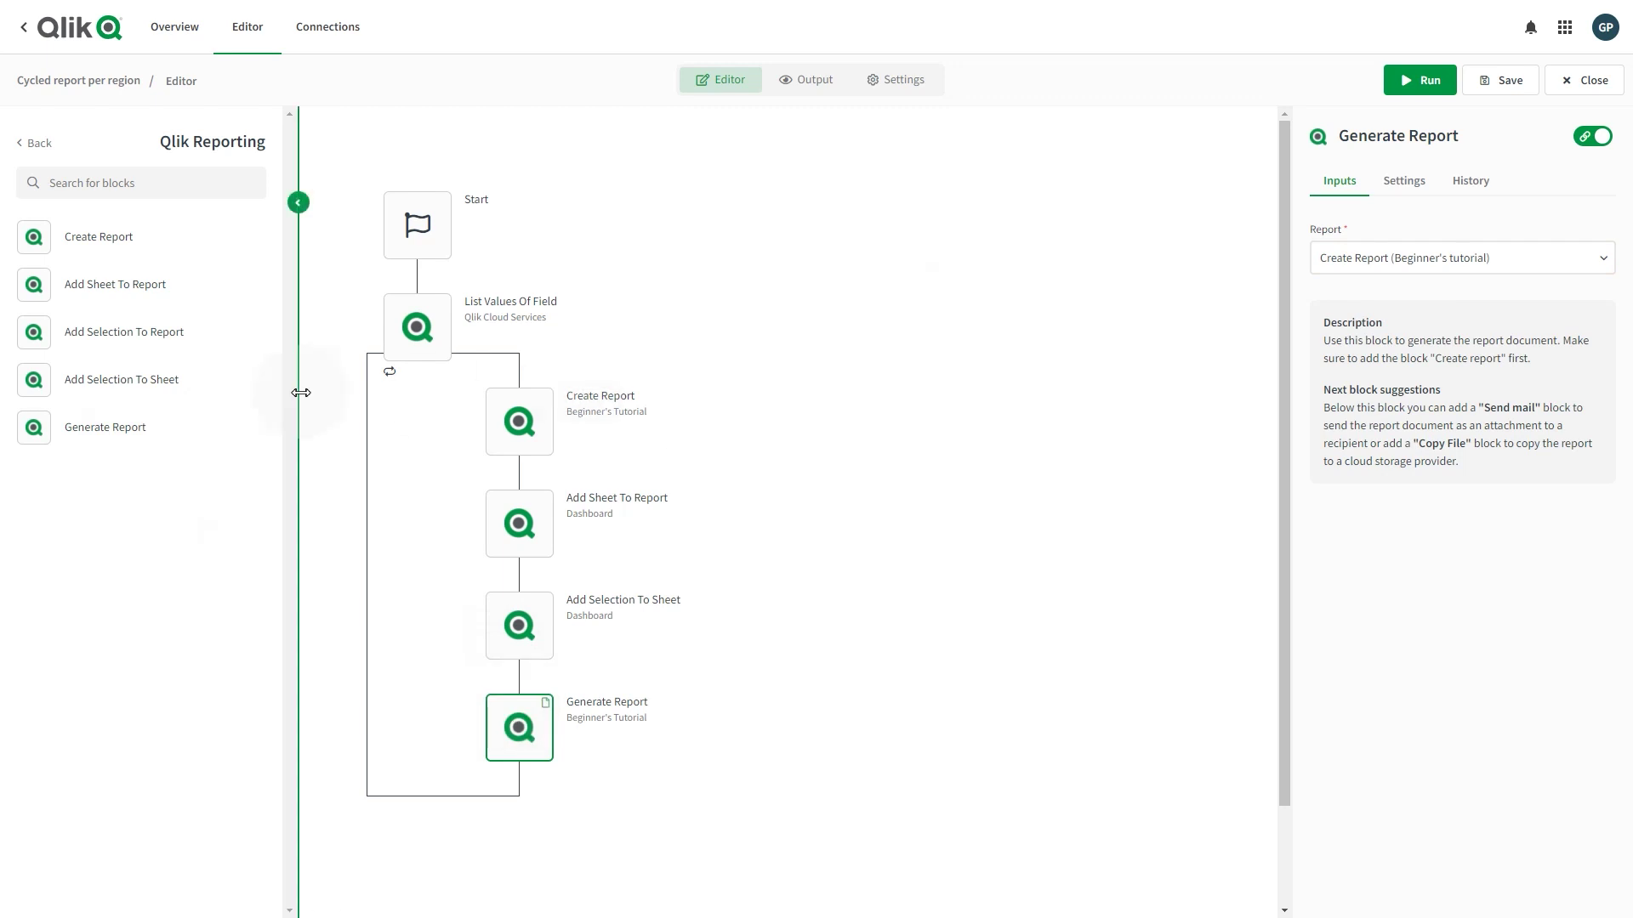
{"action": "left_click", "coordinate": [39, 143]}
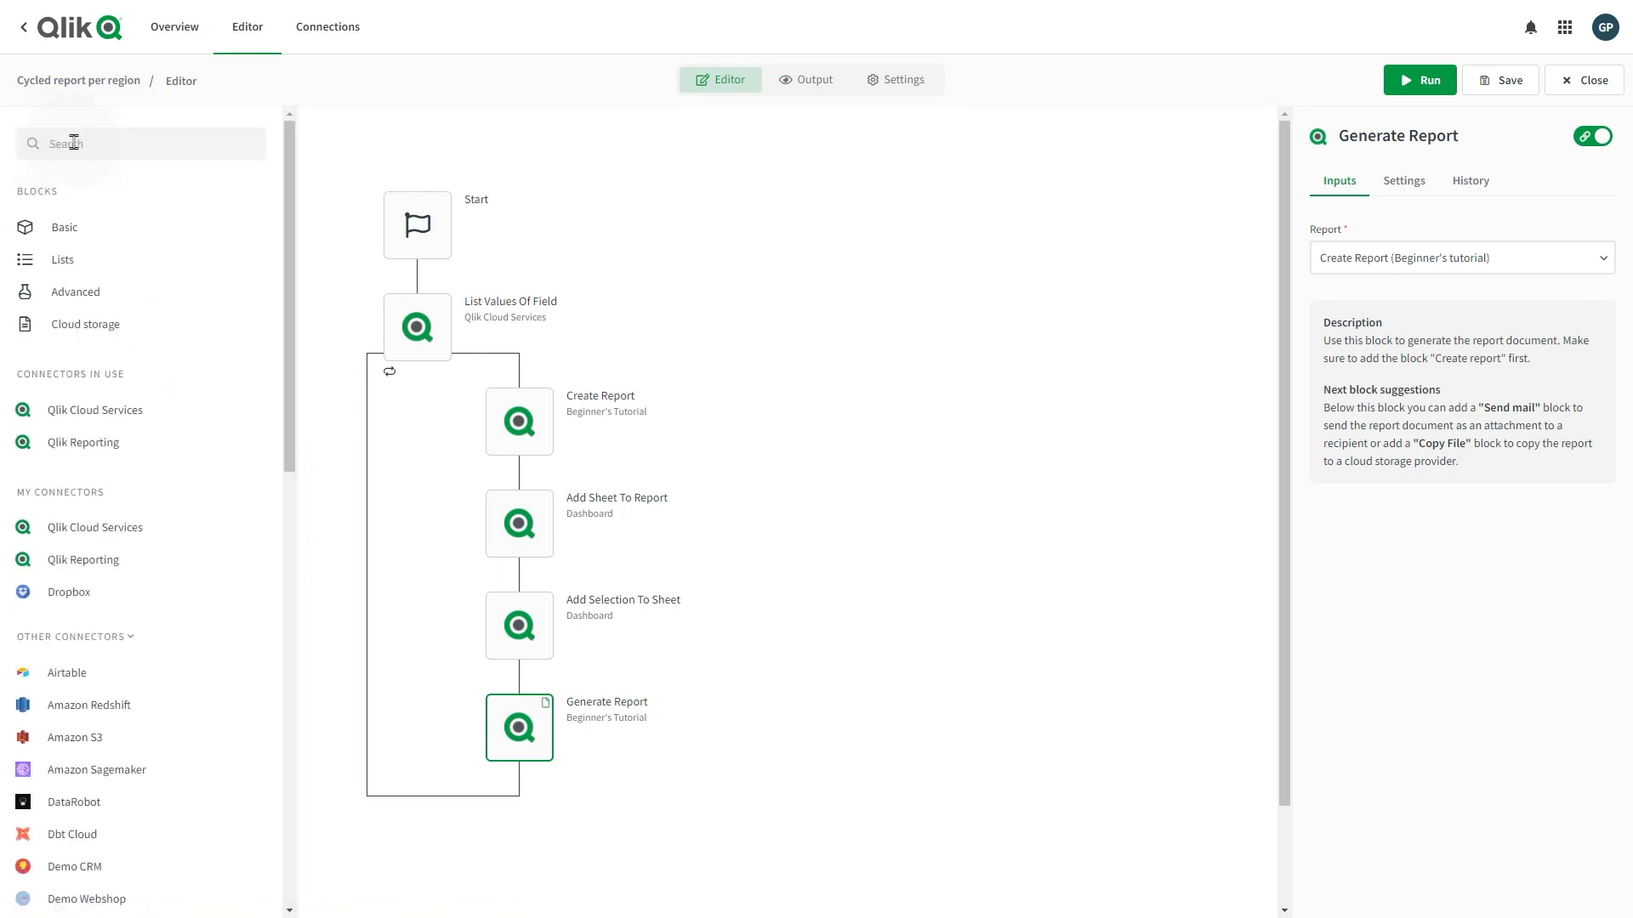
{"action": "left_click", "coordinate": [73, 143]}
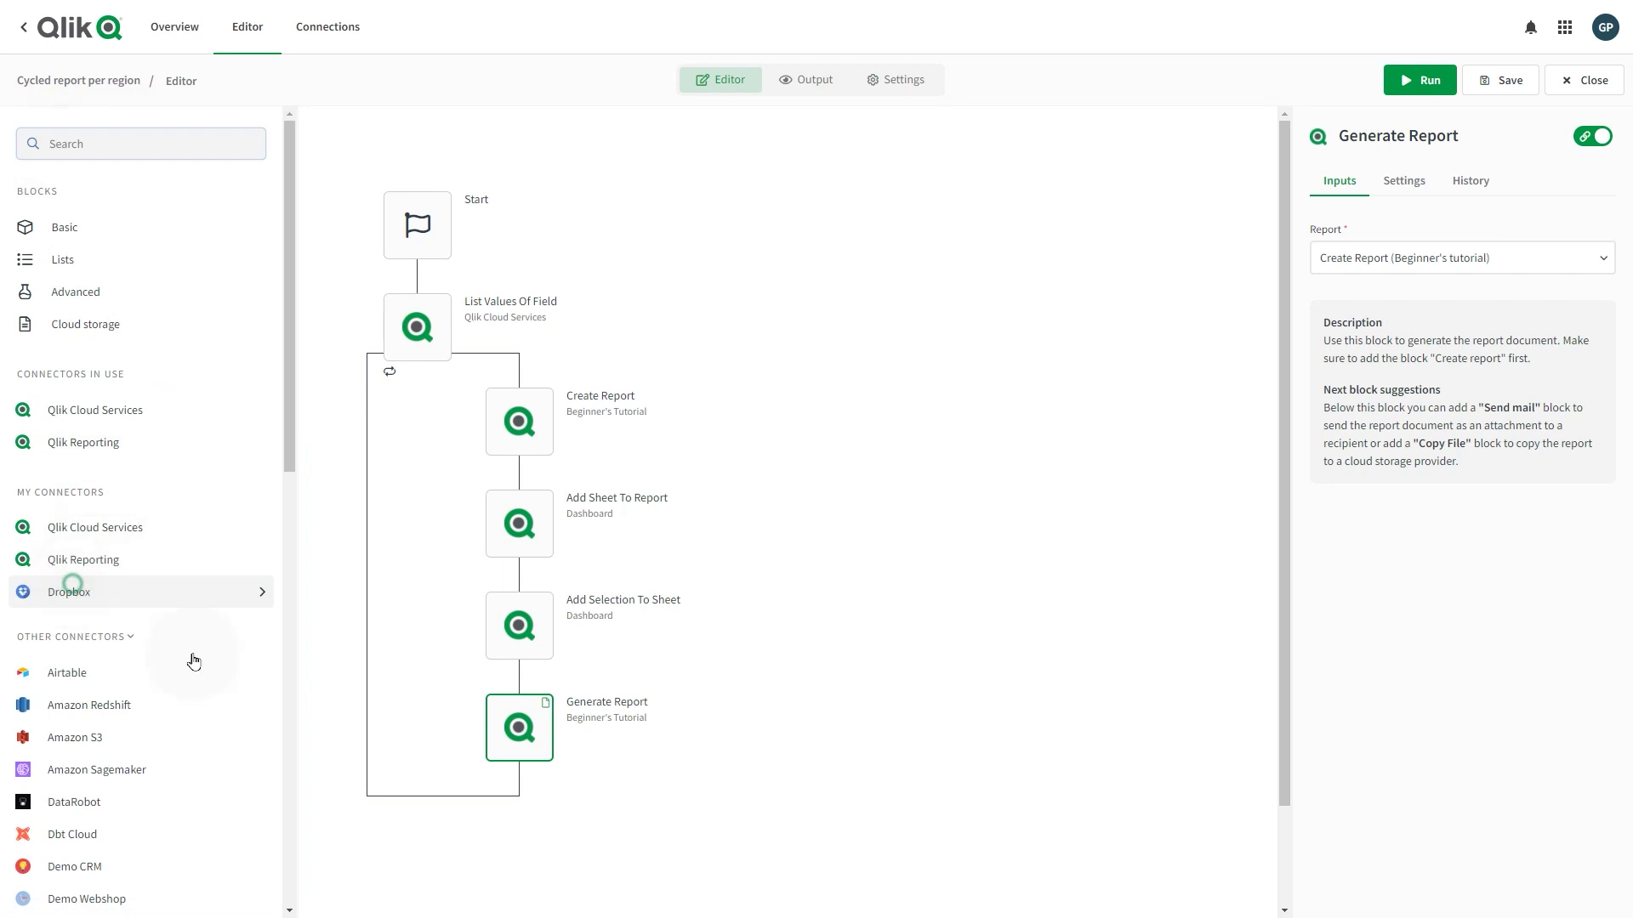
{"action": "left_click", "coordinate": [74, 591]}
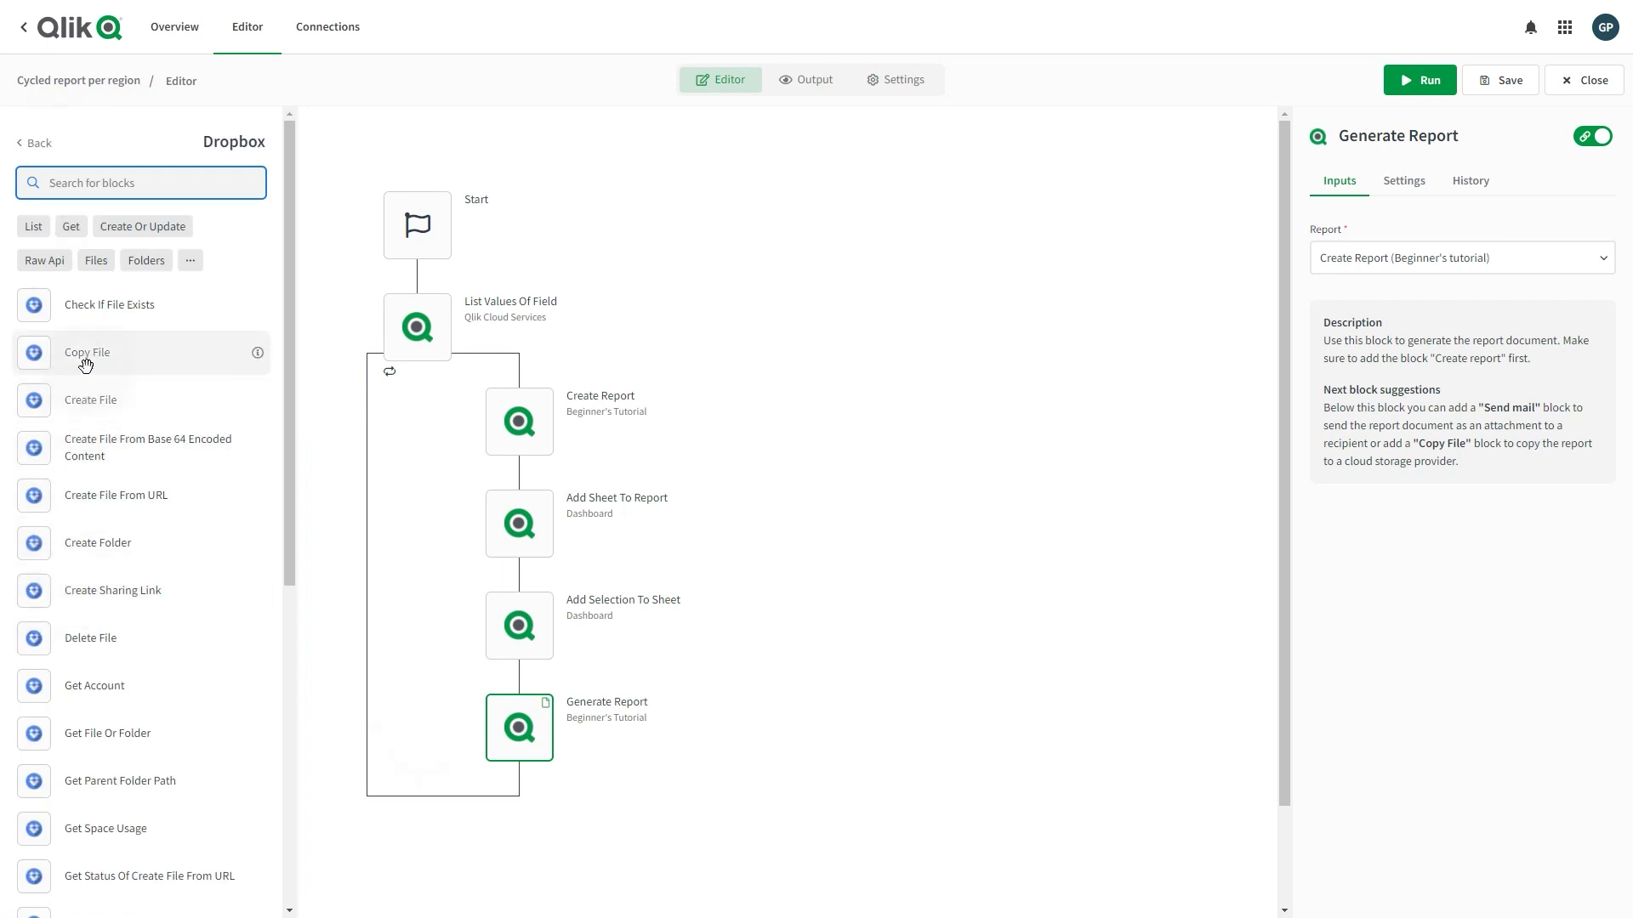
Place a Dropbox Copy File block under Generate Report and connect a Dropbox account
{"action": "left_click_drag", "start_coordinate": [85, 353], "coordinate": [490, 789]}
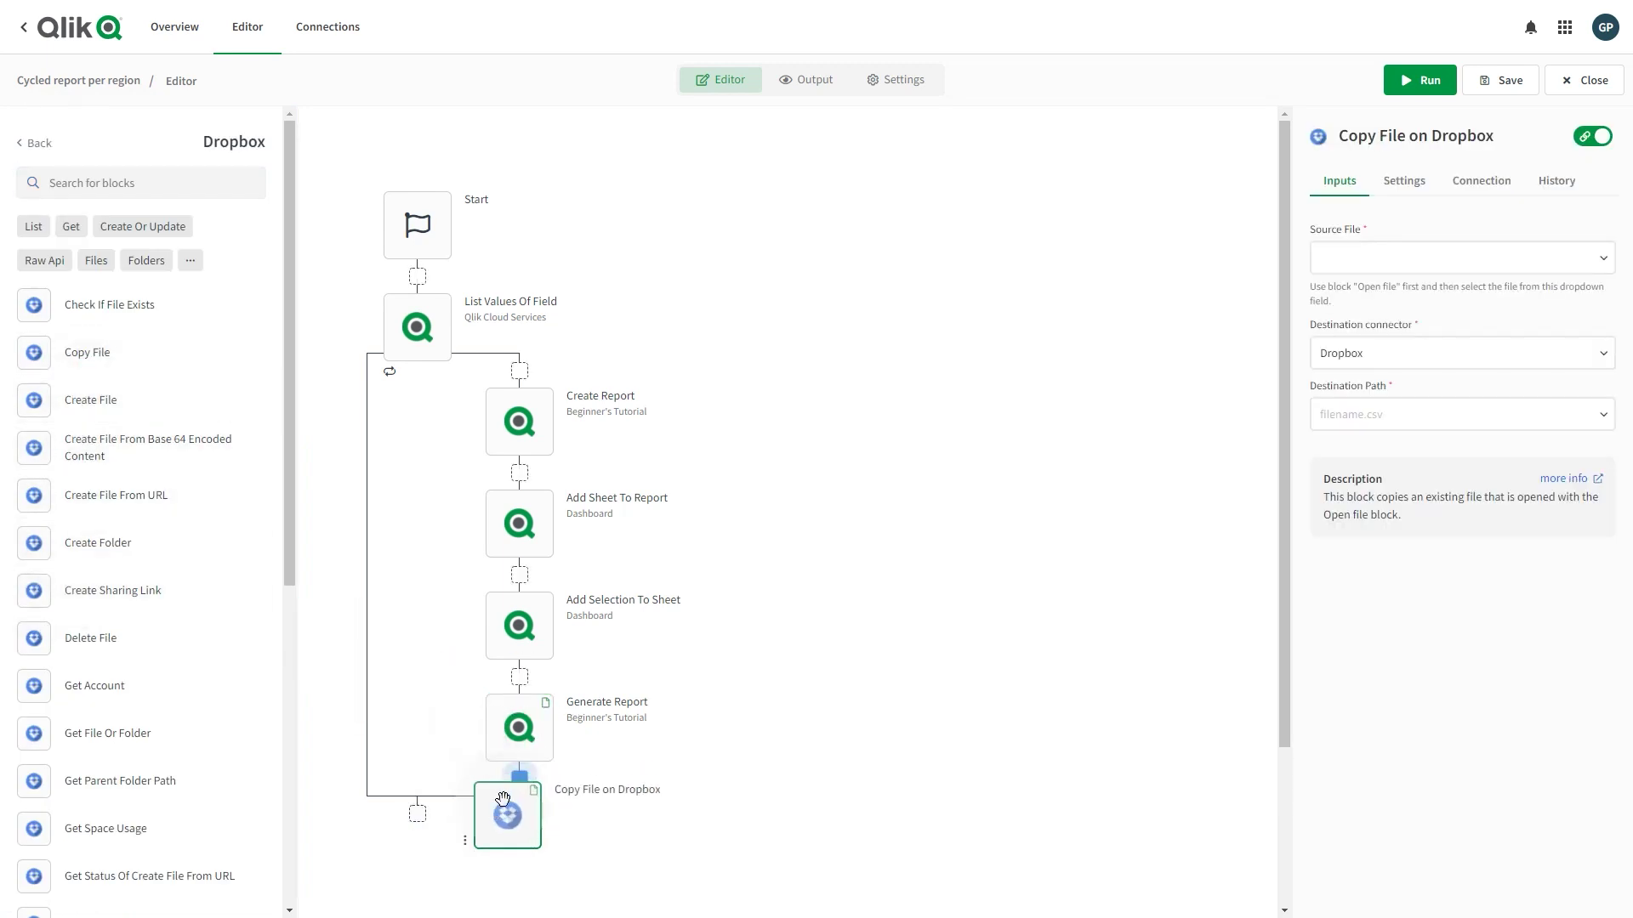
{"action": "left_click_drag", "start_coordinate": [490, 789], "coordinate": [523, 804]}
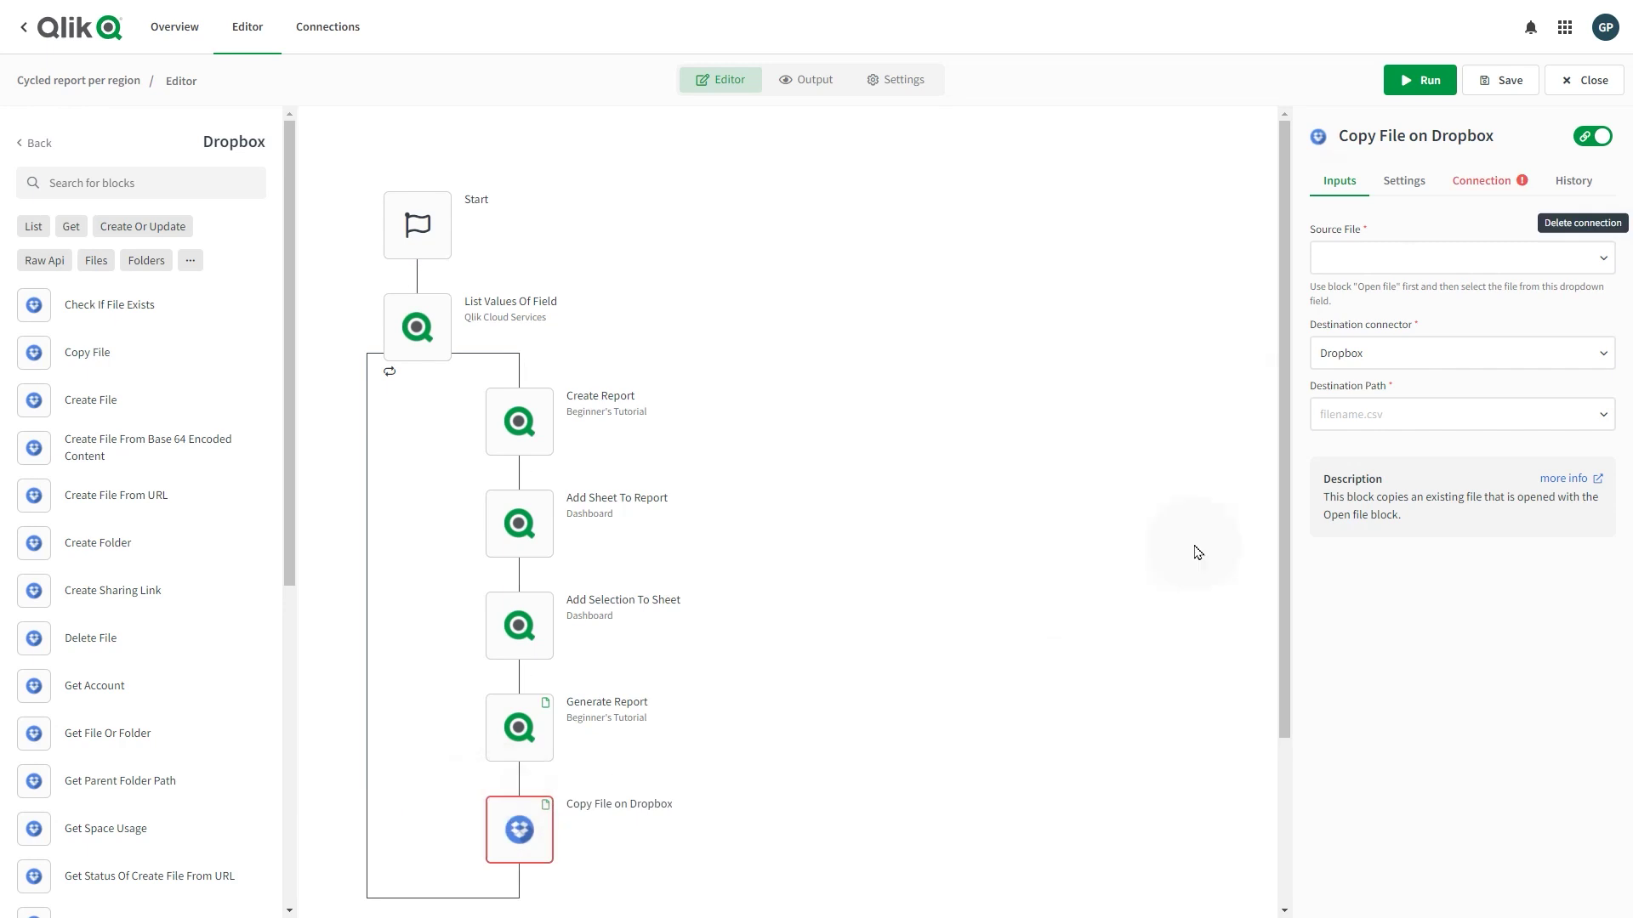
{"action": "left_click", "coordinate": [1486, 188]}
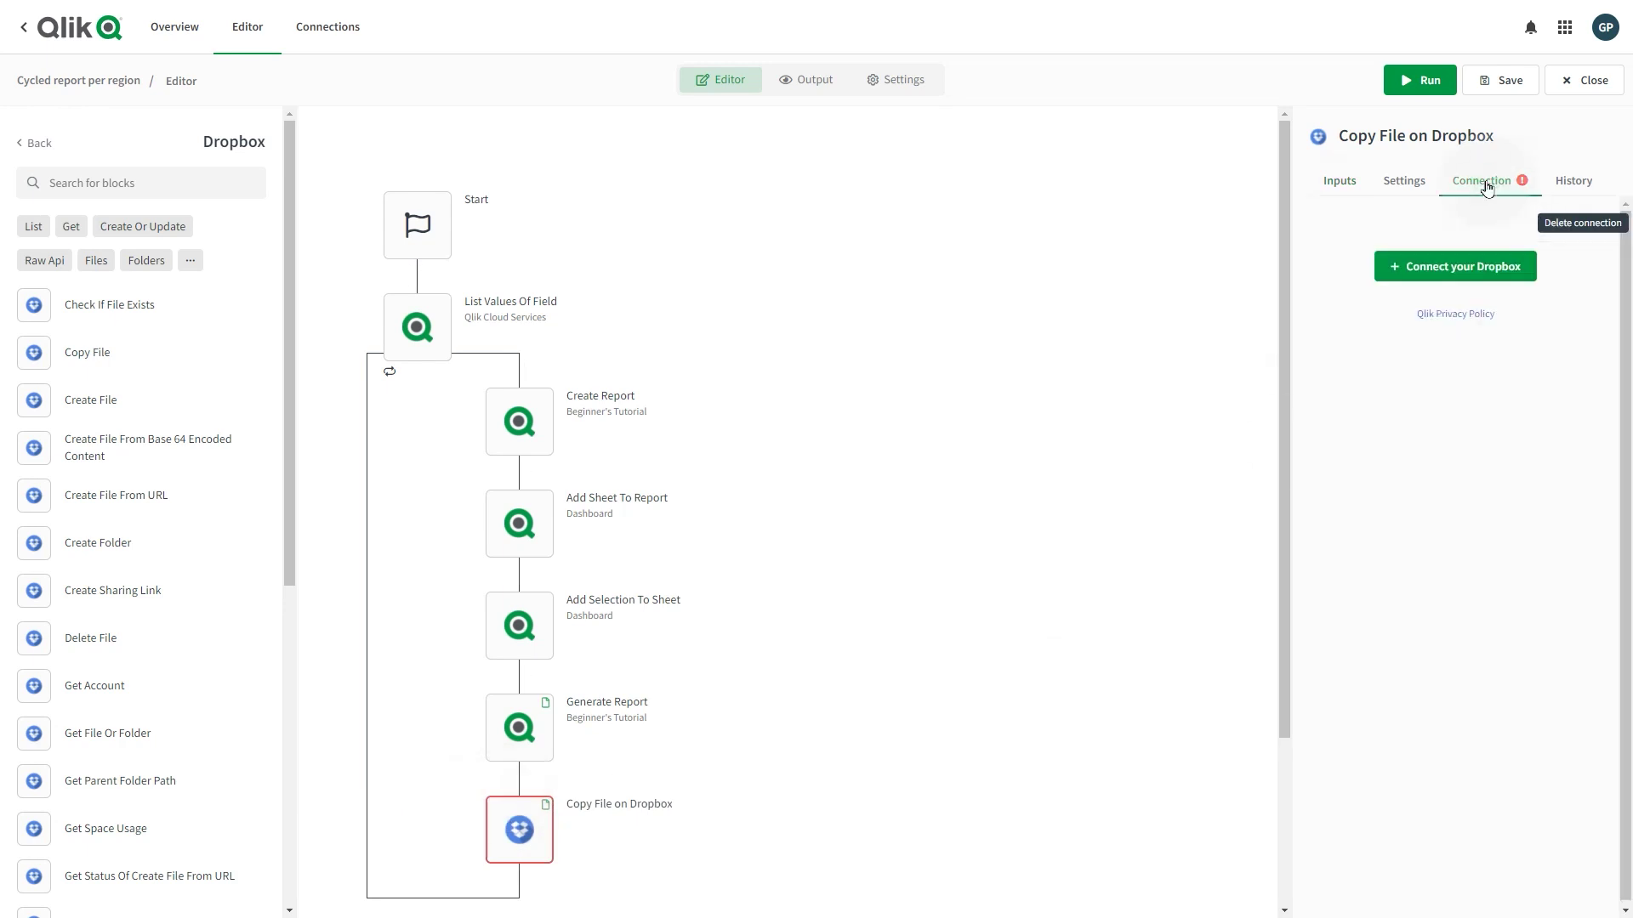
{"action": "left_click", "coordinate": [1475, 279]}
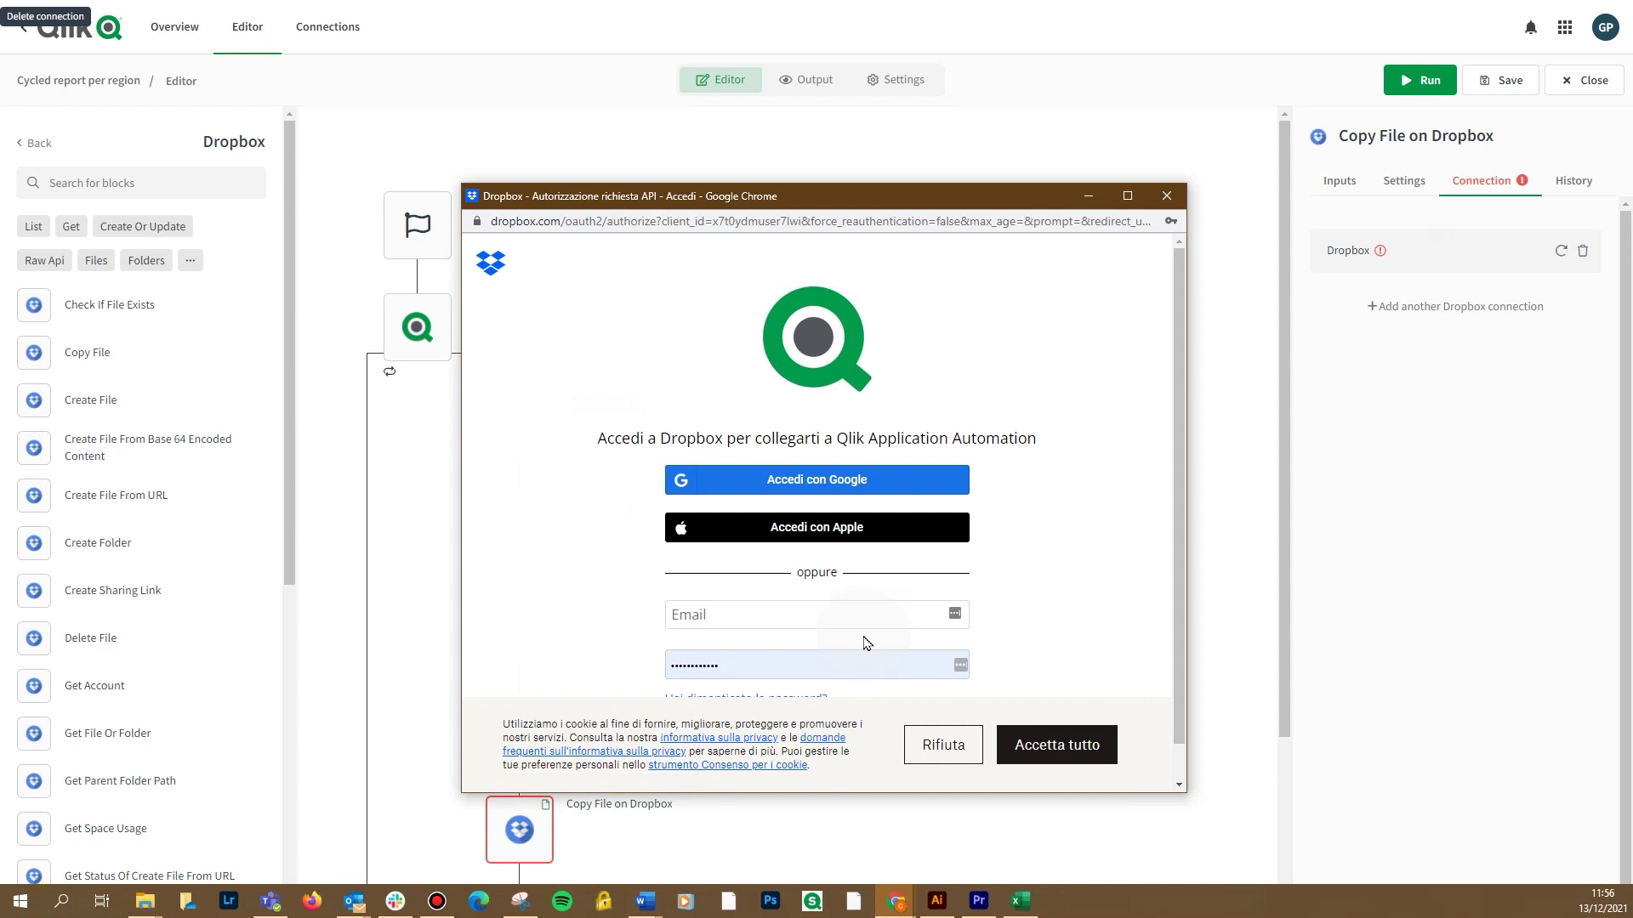
{"action": "left_click", "coordinate": [819, 484]}
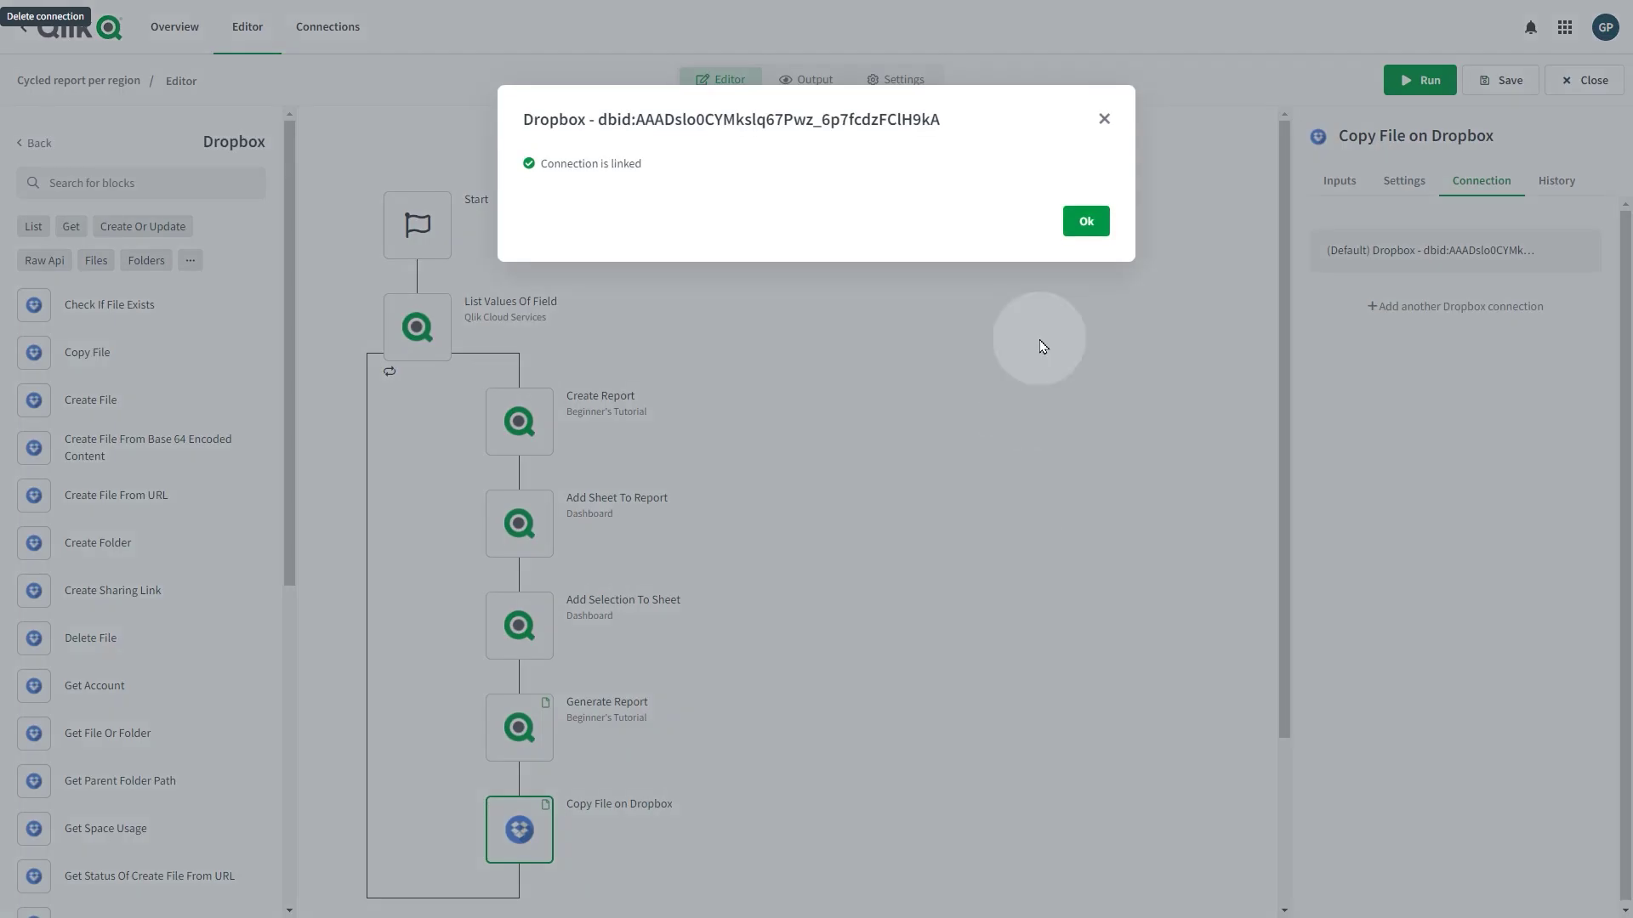
Set the Copy File source file to the Generate Report output
{"action": "left_click", "coordinate": [1086, 226]}
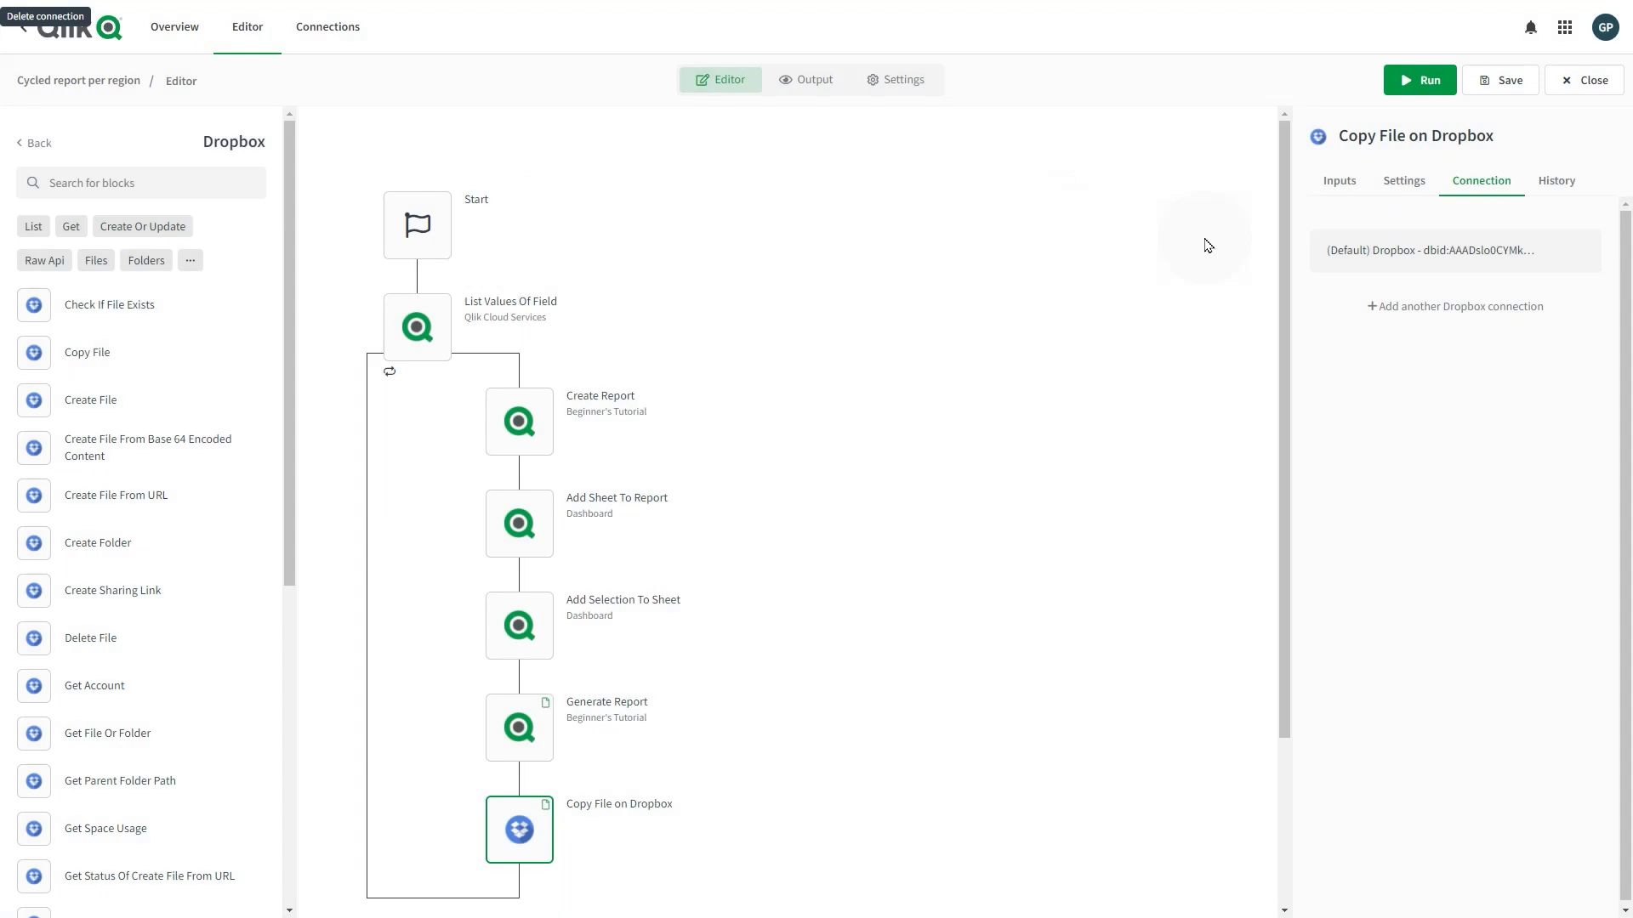
{"action": "left_click", "coordinate": [1346, 186]}
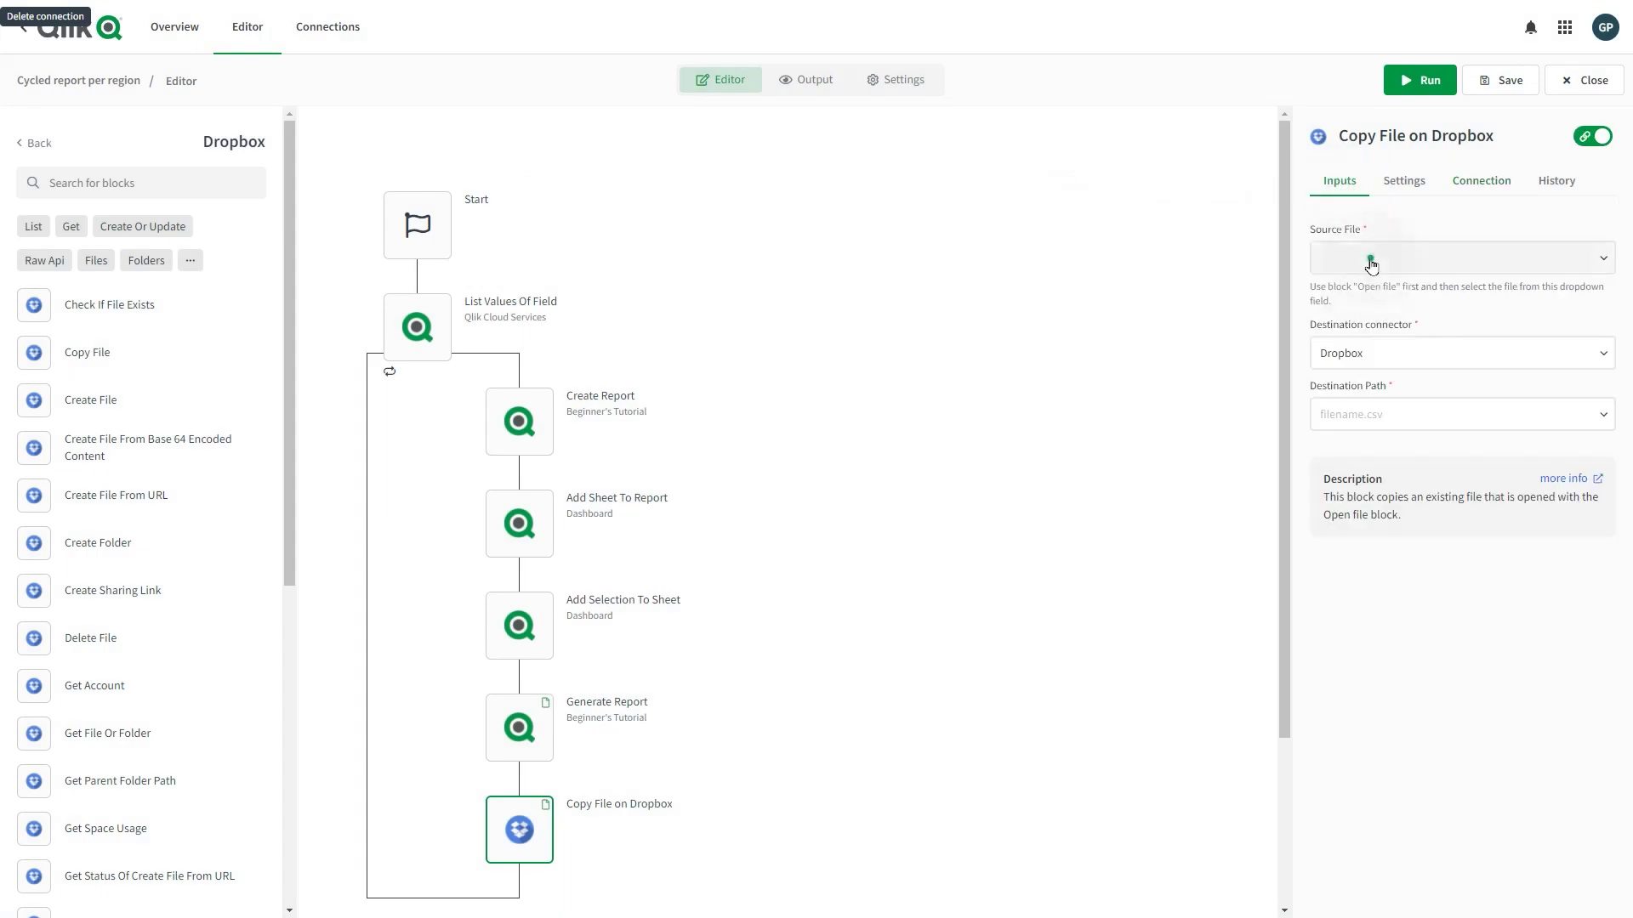
{"action": "left_click", "coordinate": [1370, 257]}
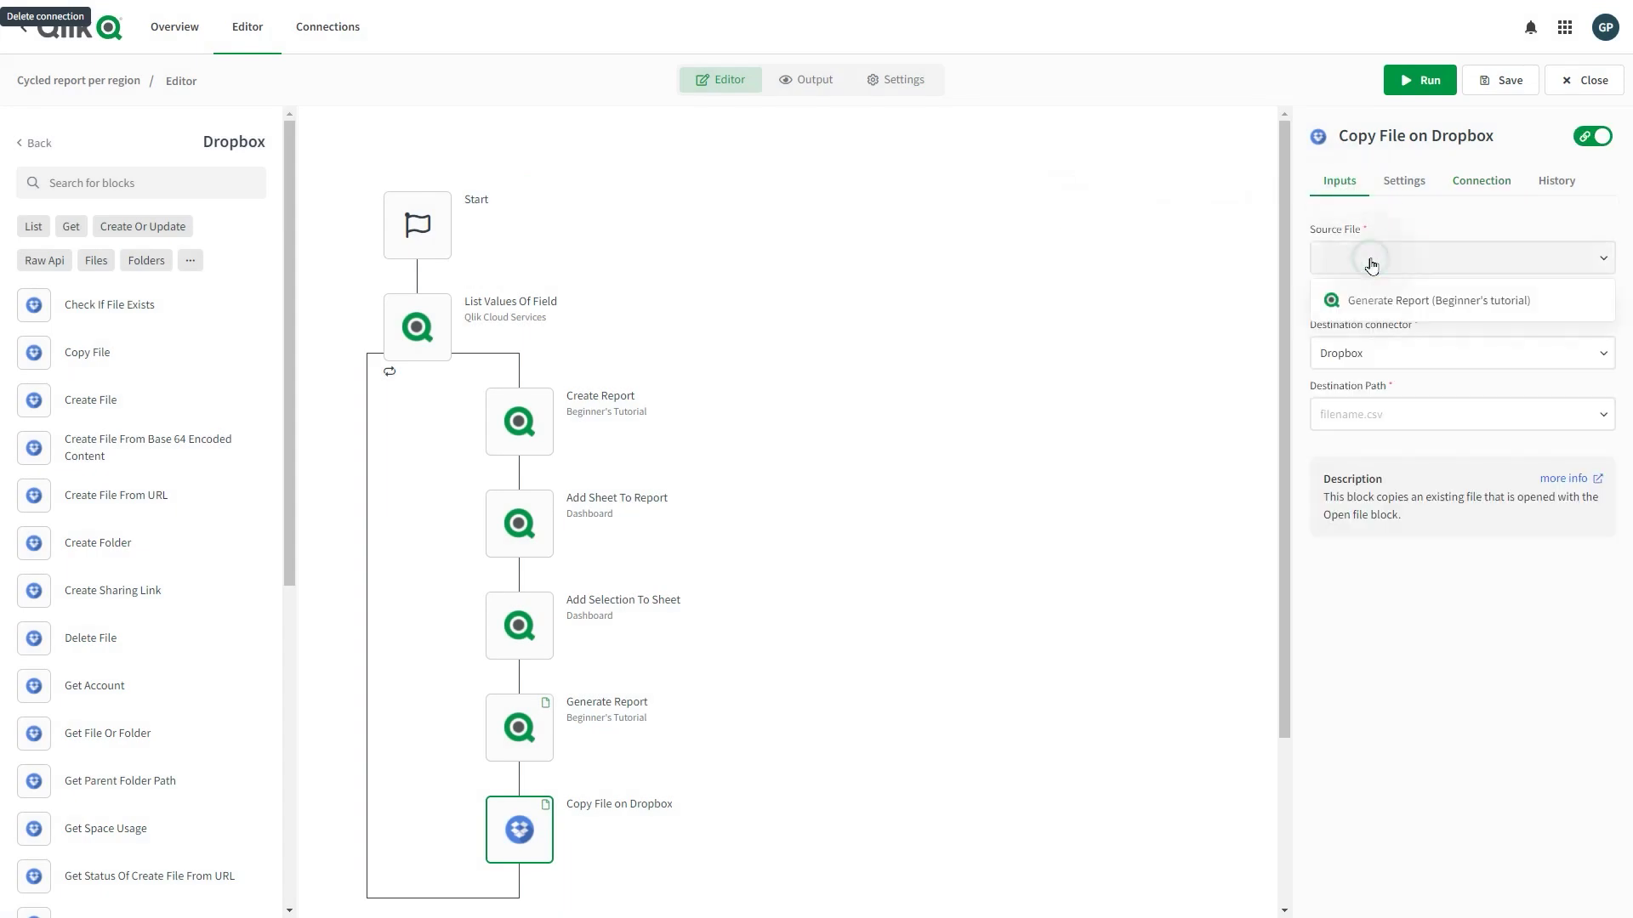
{"action": "left_click", "coordinate": [1372, 304]}
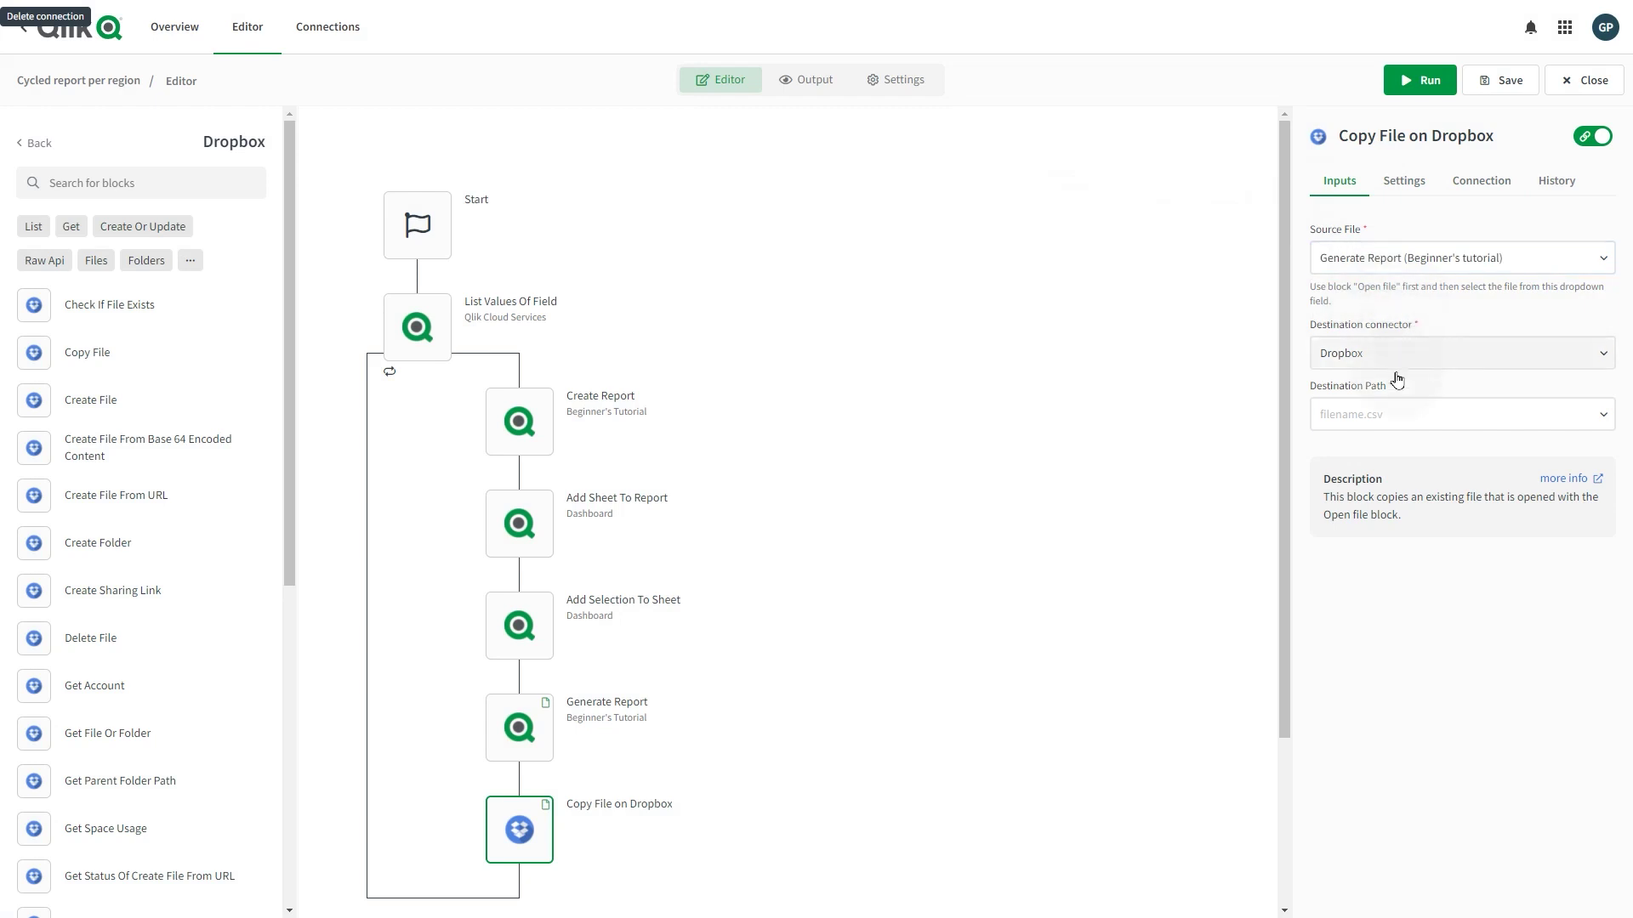
Set the destination path to '/Reports/' plus Generate Report's Path, and save
{"action": "left_click", "coordinate": [1384, 417]}
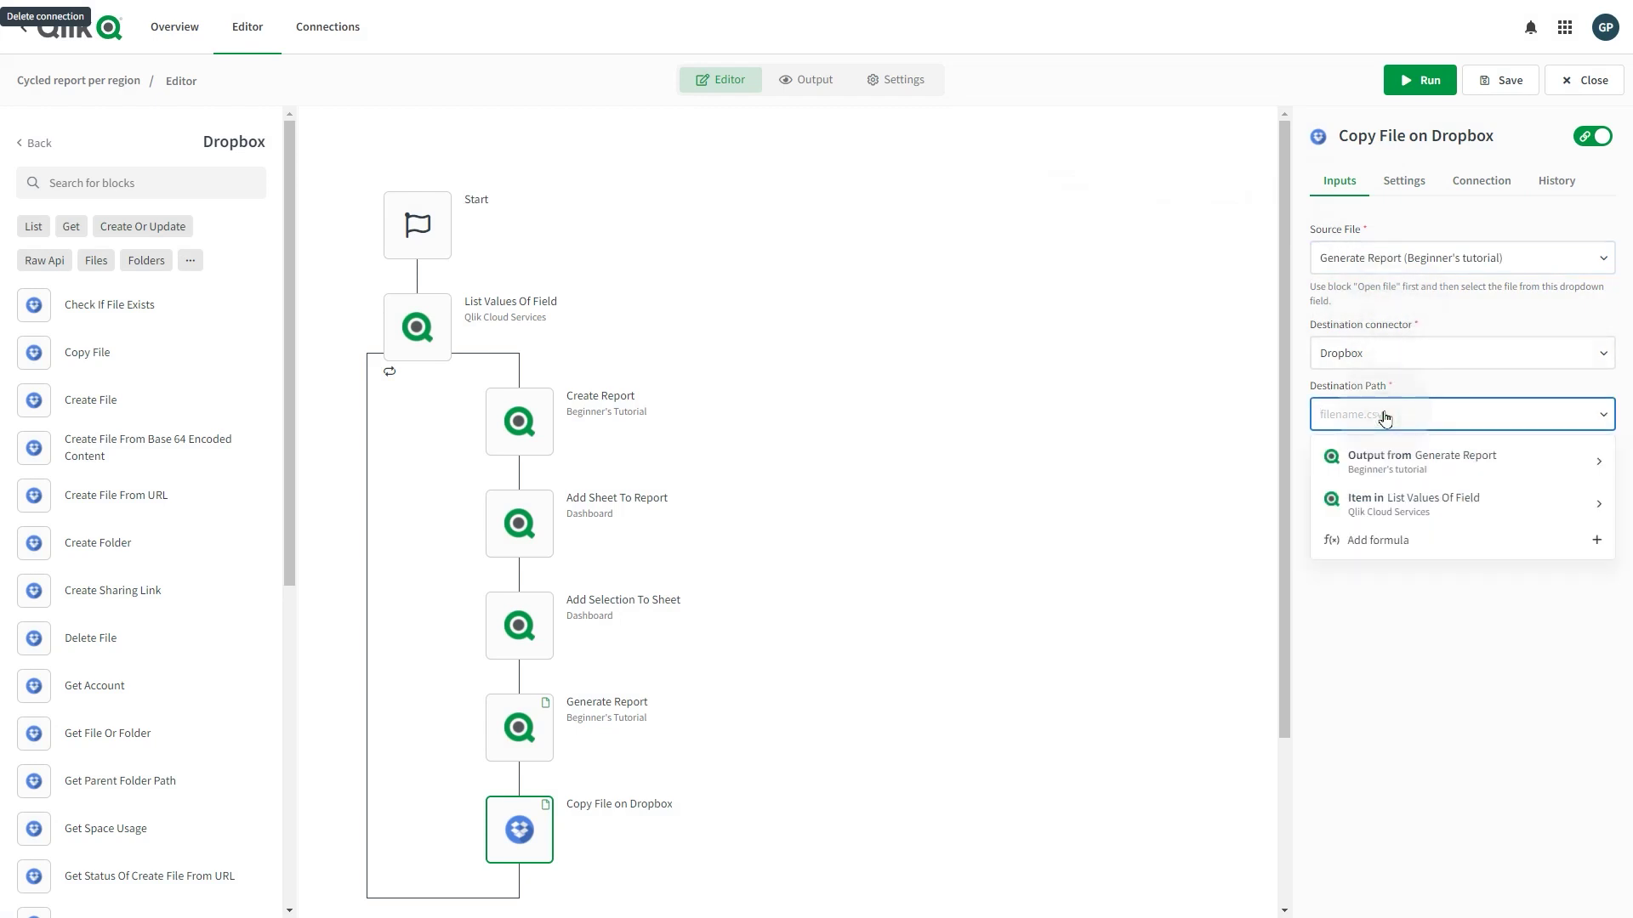
{"action": "type", "text": "/Reports/"}
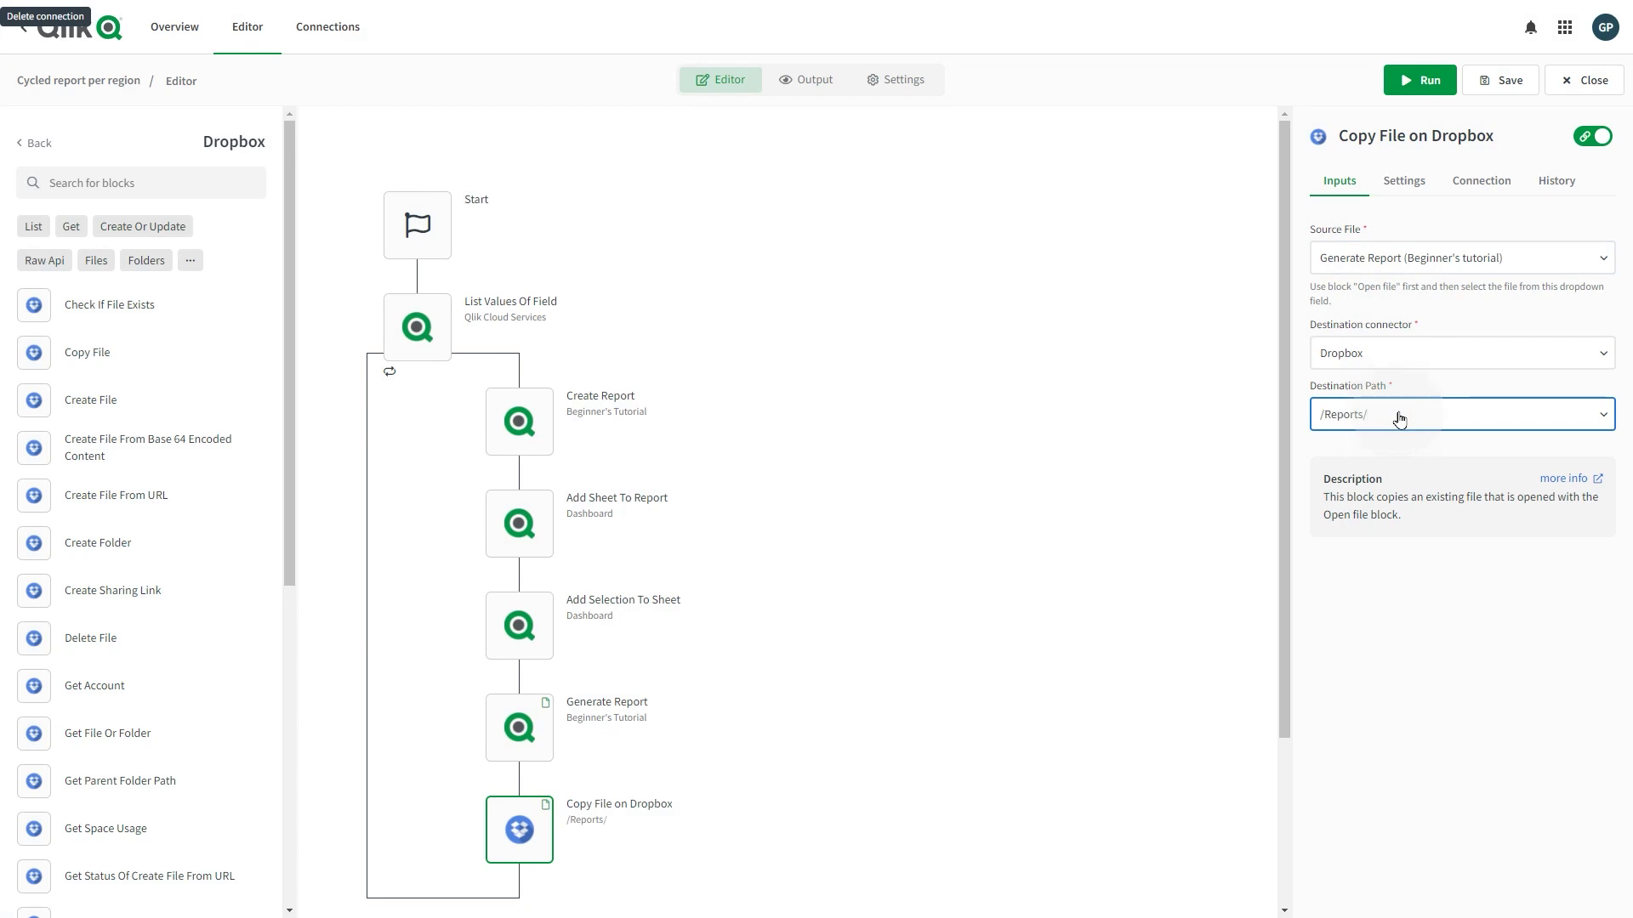
{"action": "left_click", "coordinate": [1573, 422]}
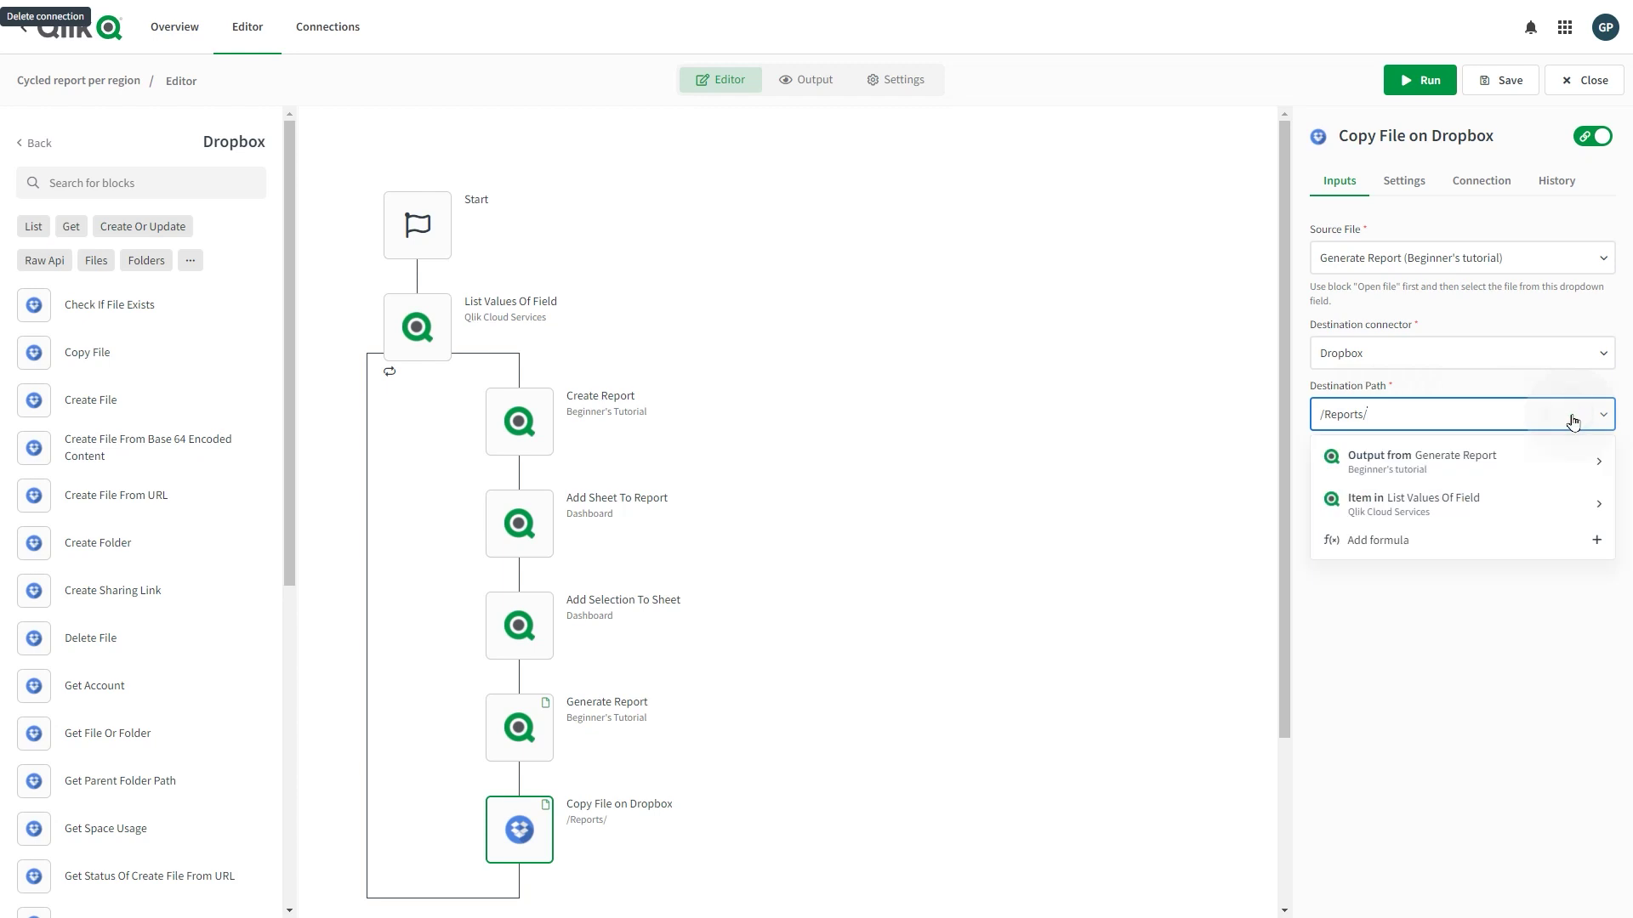
{"action": "left_click", "coordinate": [1412, 459]}
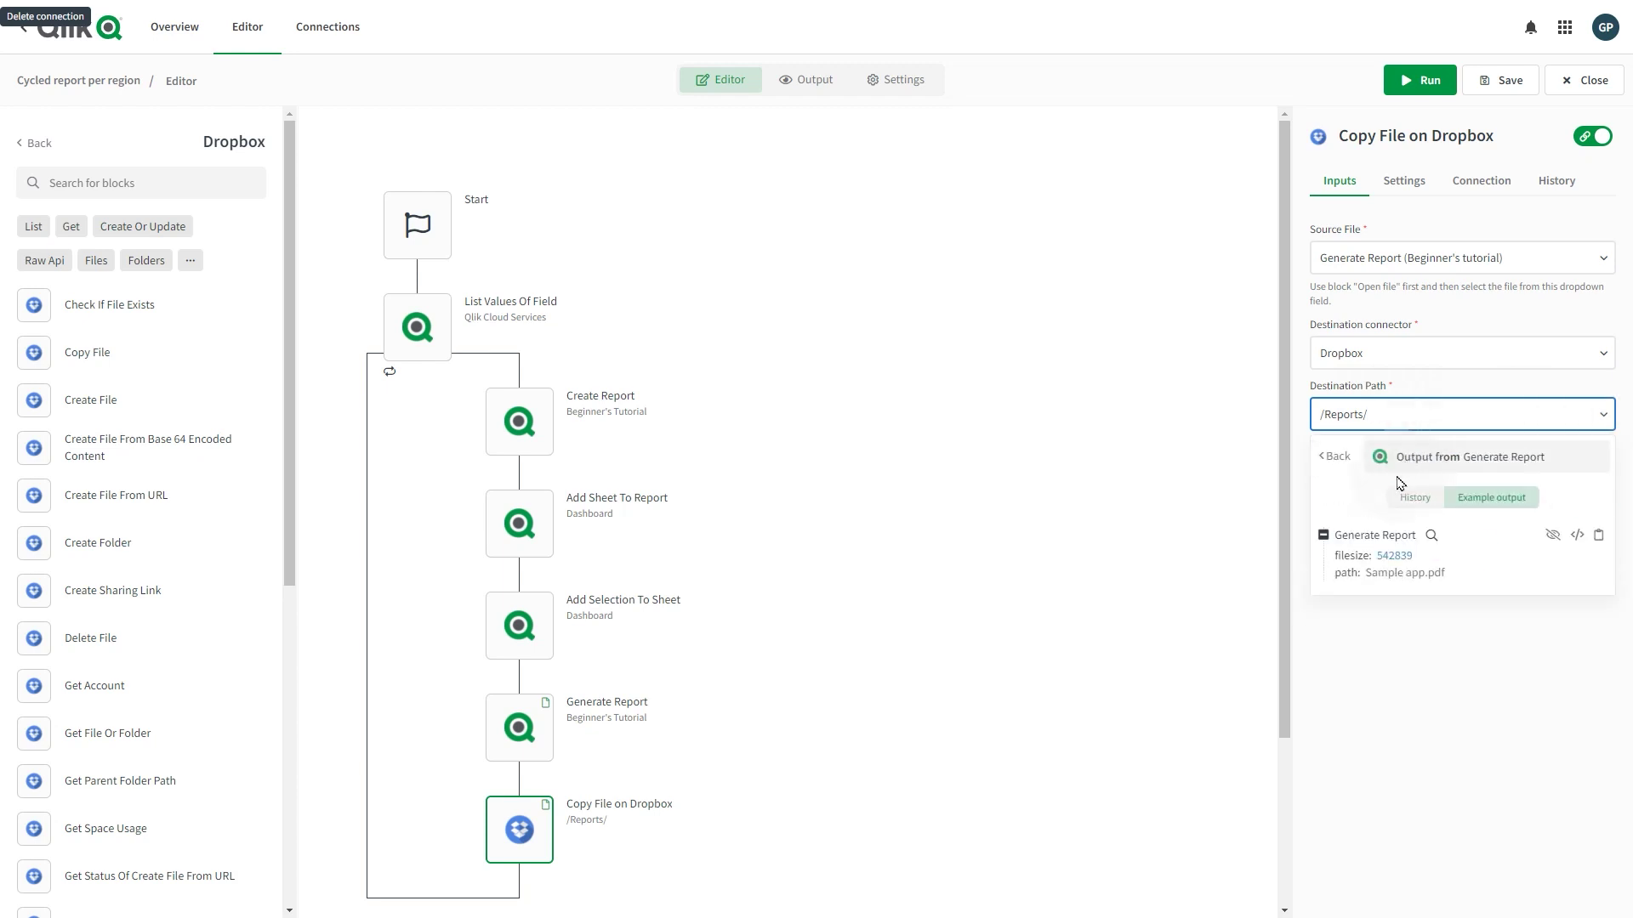
{"action": "left_click", "coordinate": [1345, 574]}
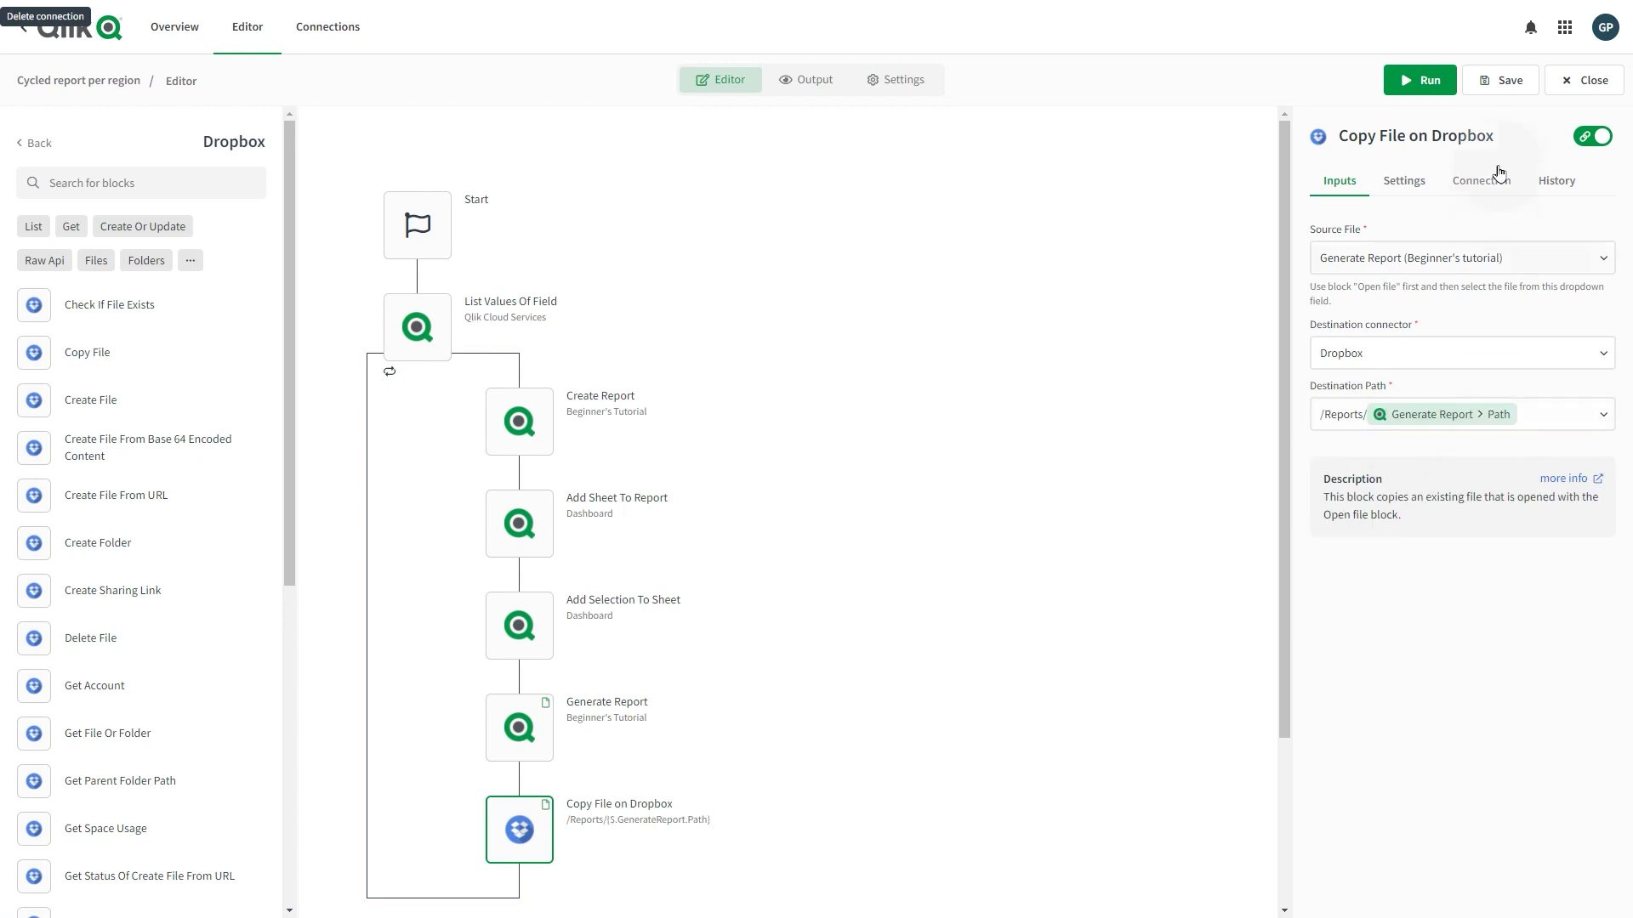
{"action": "left_click", "coordinate": [1508, 80]}
Run the automation and expand the Copy File on Dropbox block's per-block execution details
{"action": "left_click", "coordinate": [1434, 84]}
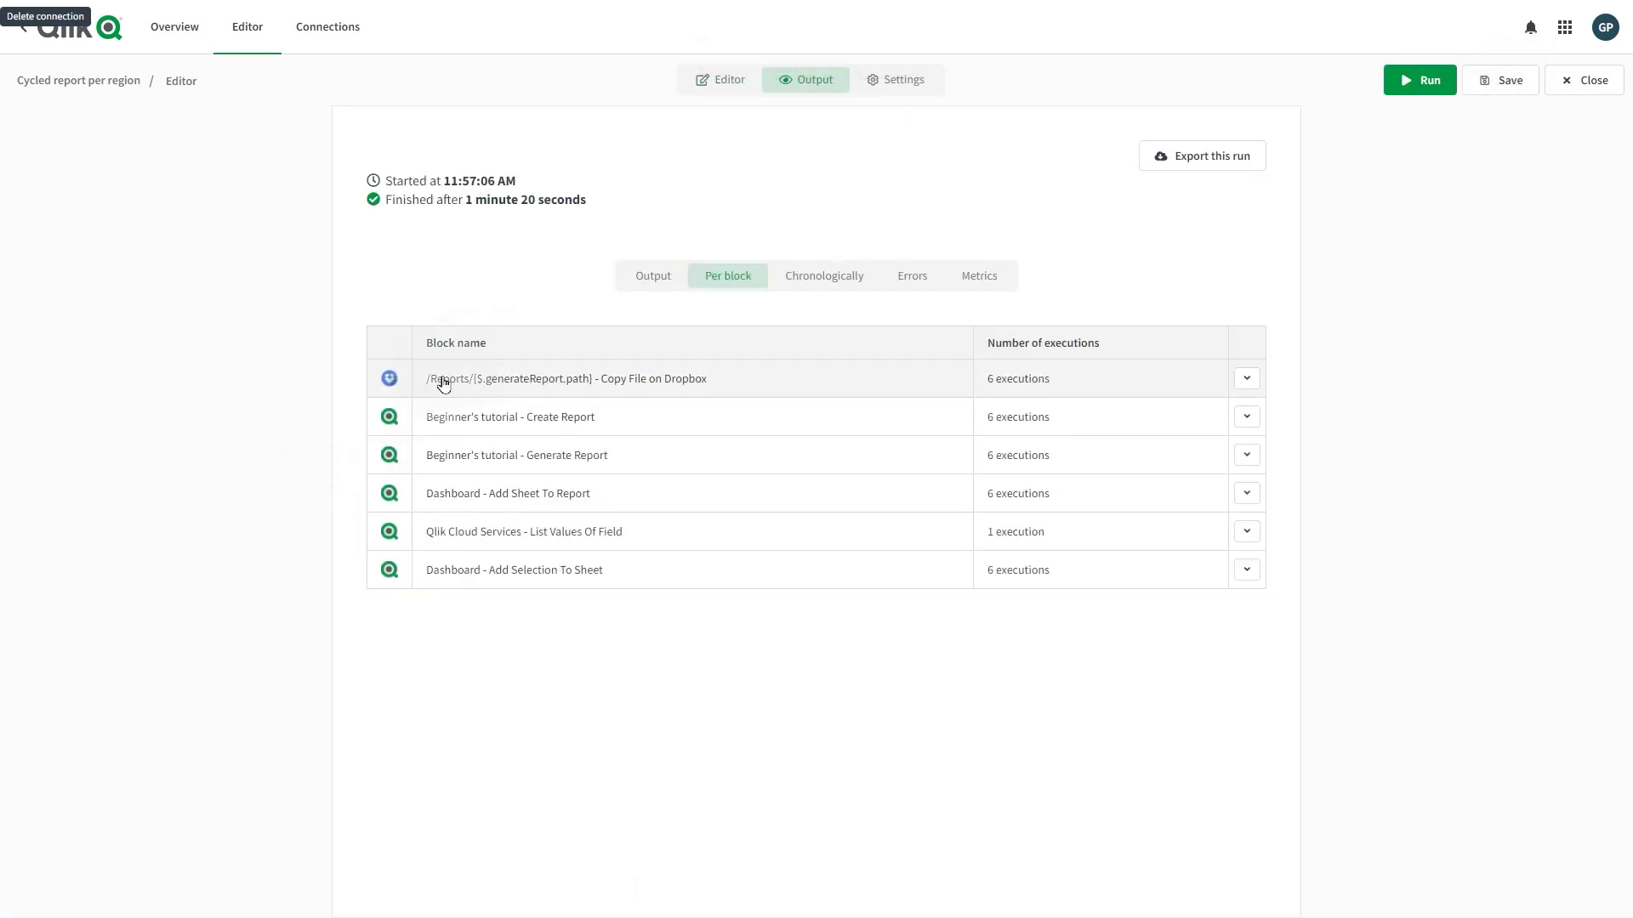
{"action": "left_click", "coordinate": [443, 384]}
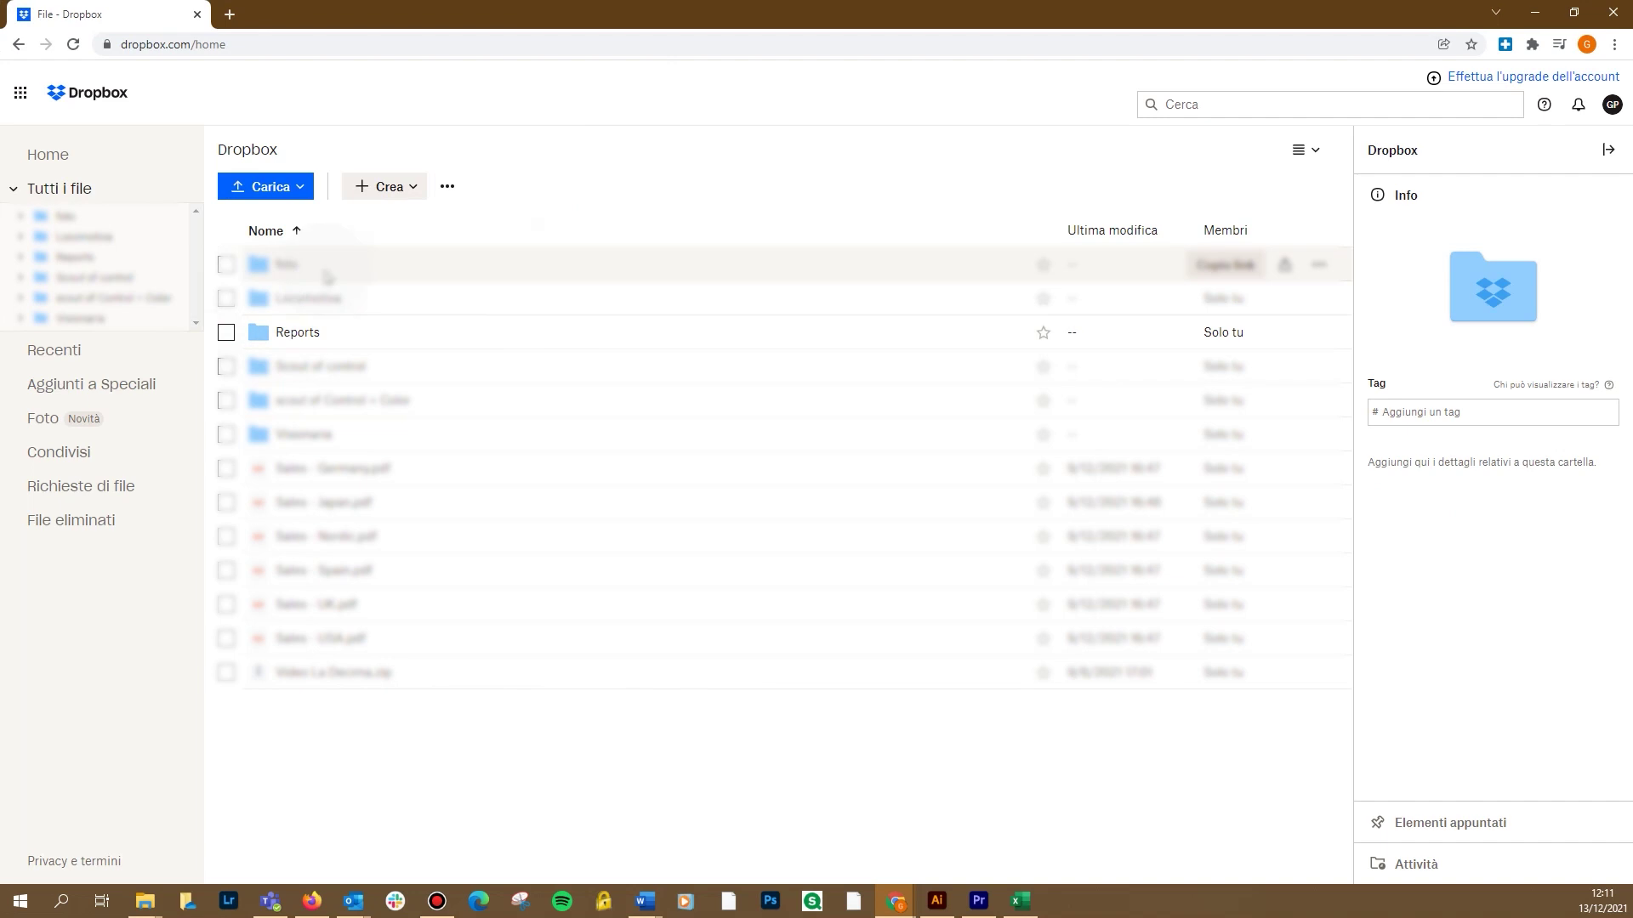
Preview 'Sales Margin - Germany.pdf' in the Dropbox Reports folder, then step through the Japan and Nordic reports
{"action": "left_click", "coordinate": [302, 334]}
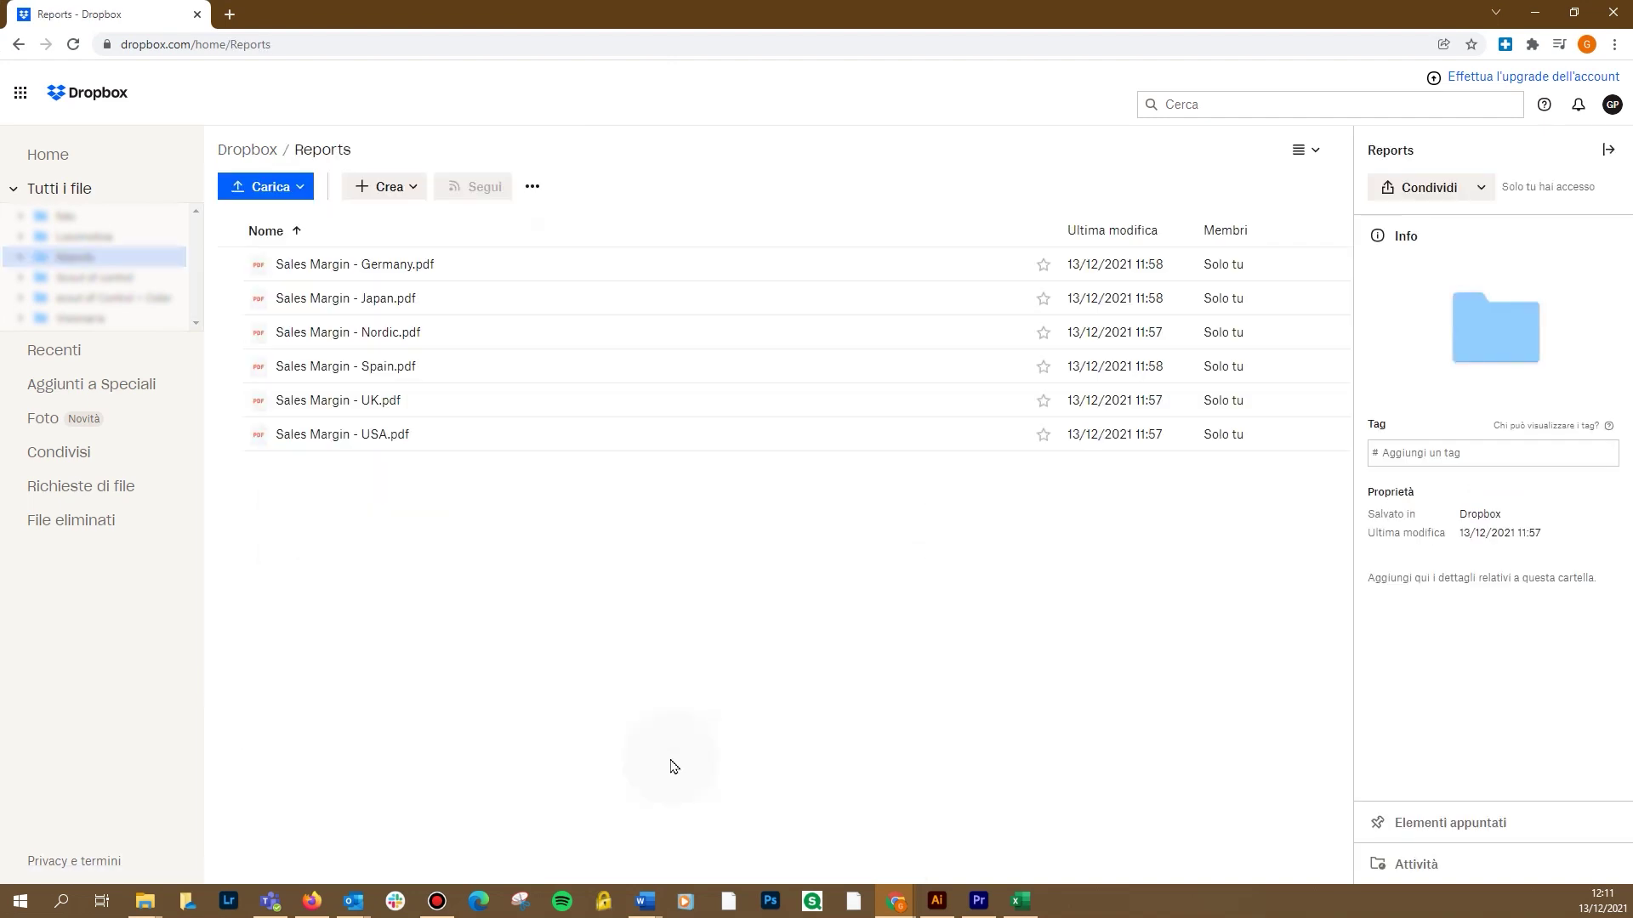
{"action": "mouse_move", "coordinate": [355, 264]}
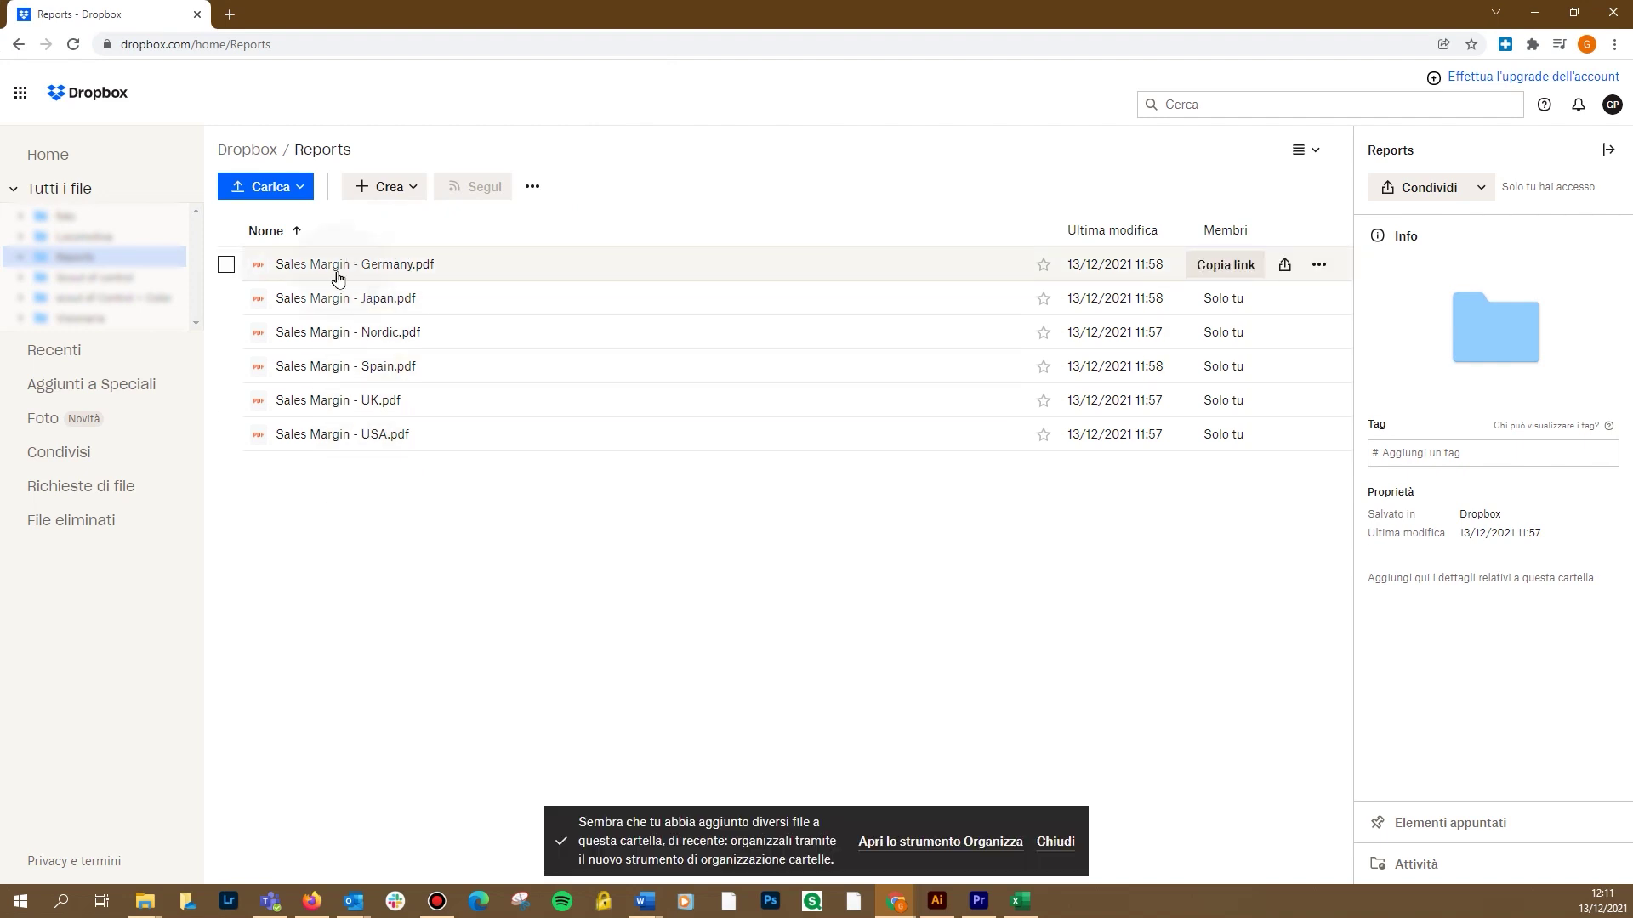
{"action": "left_click", "coordinate": [337, 265]}
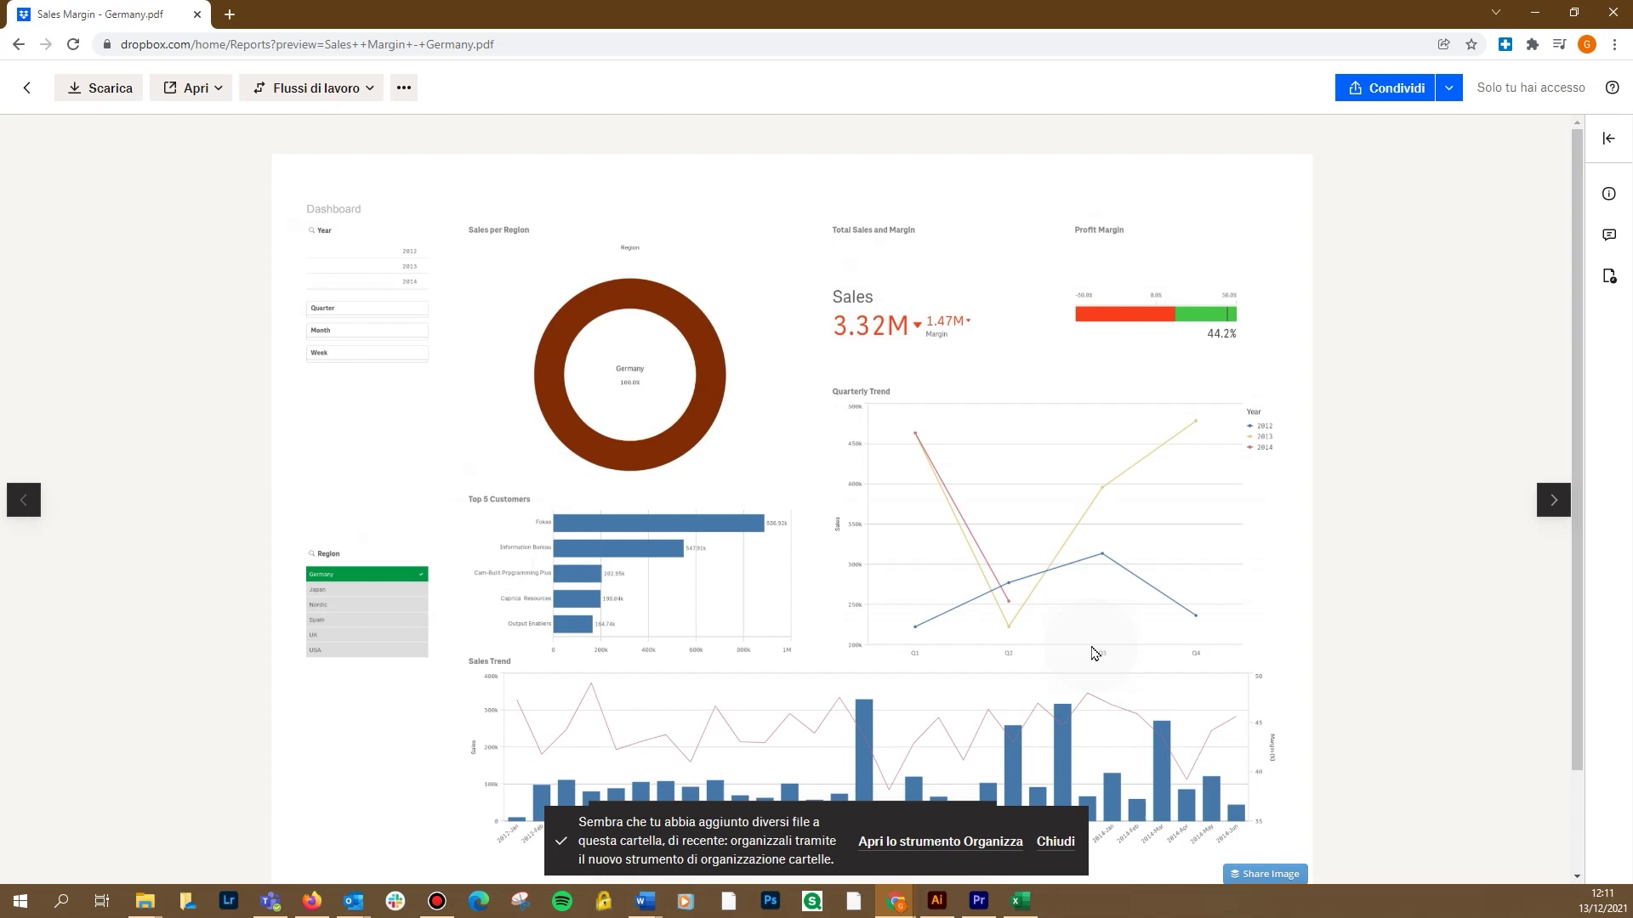
{"action": "left_click", "coordinate": [1554, 507]}
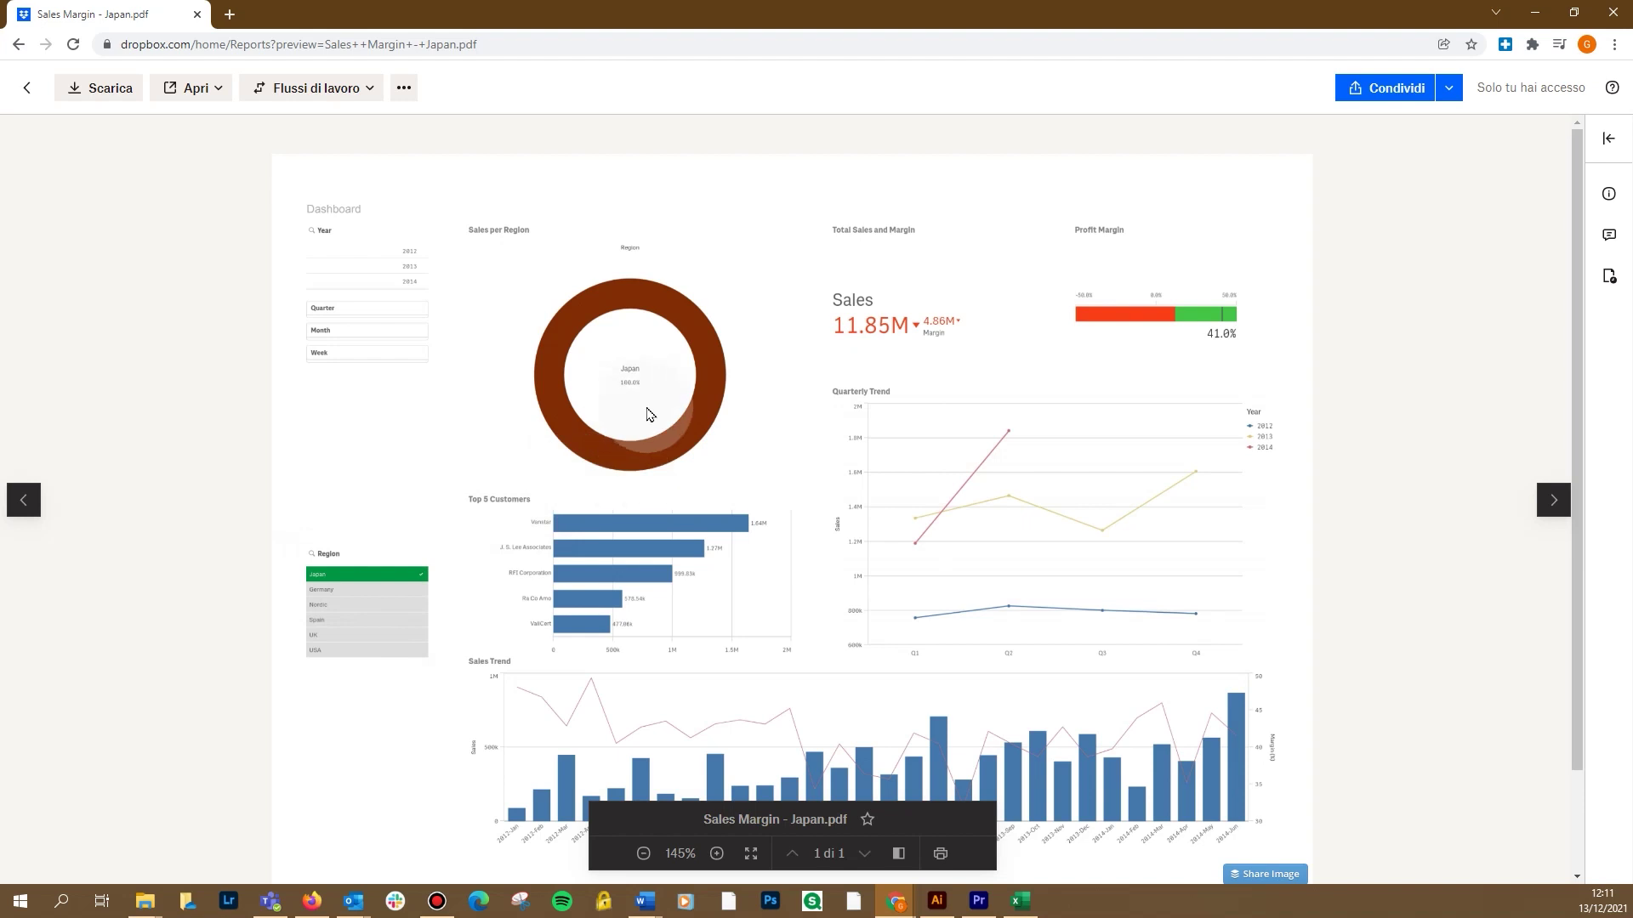
{"action": "left_click", "coordinate": [1553, 502]}
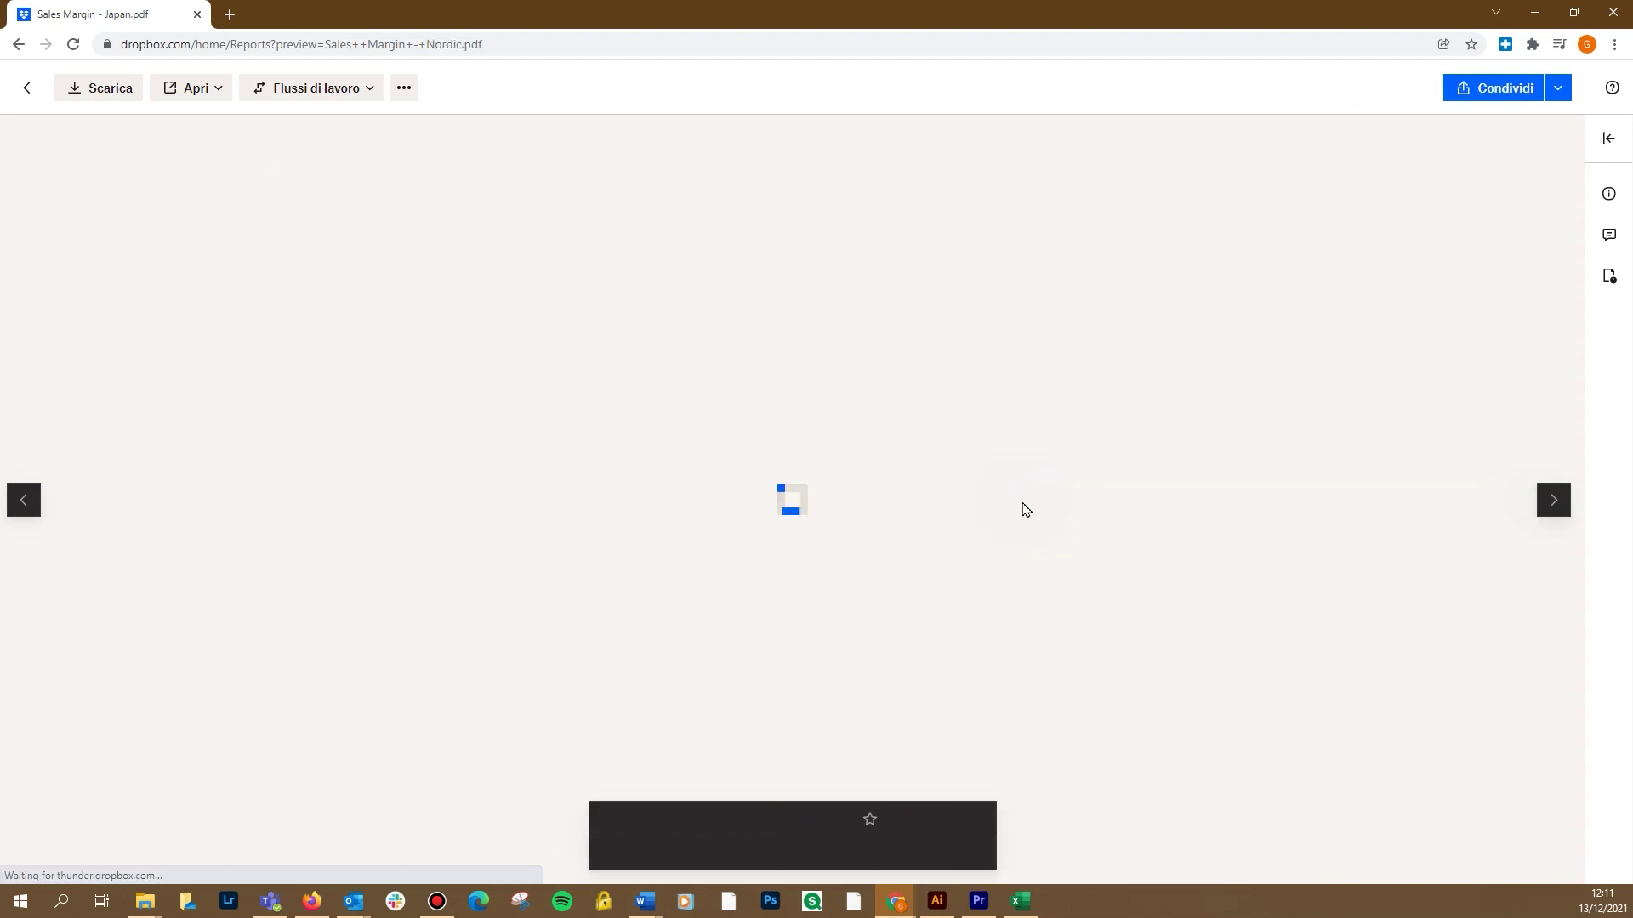